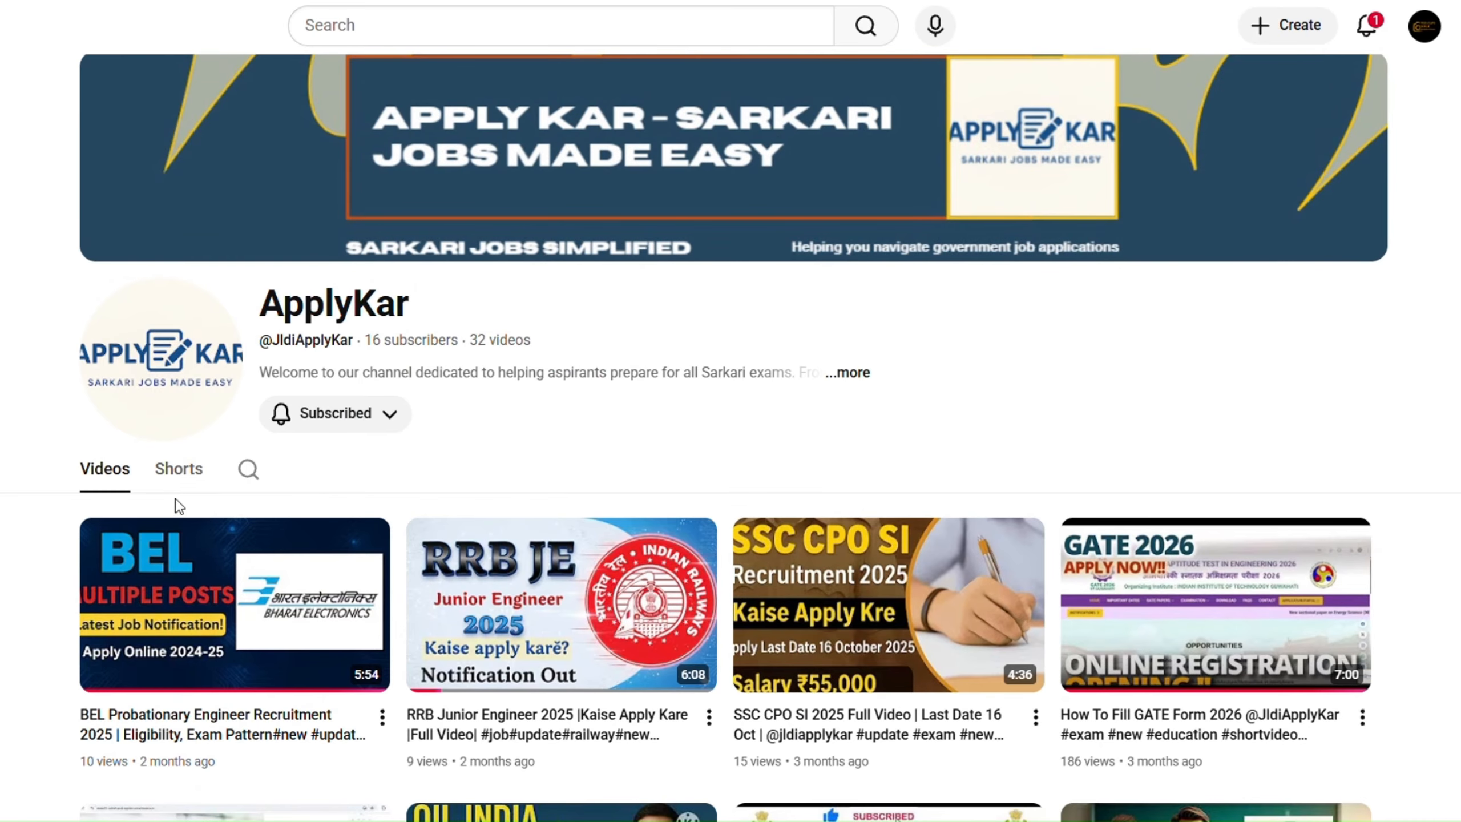
Browse the Shorts of the ApplyKar channel and view its subscription notification options without changing them.
left_click(182, 487)
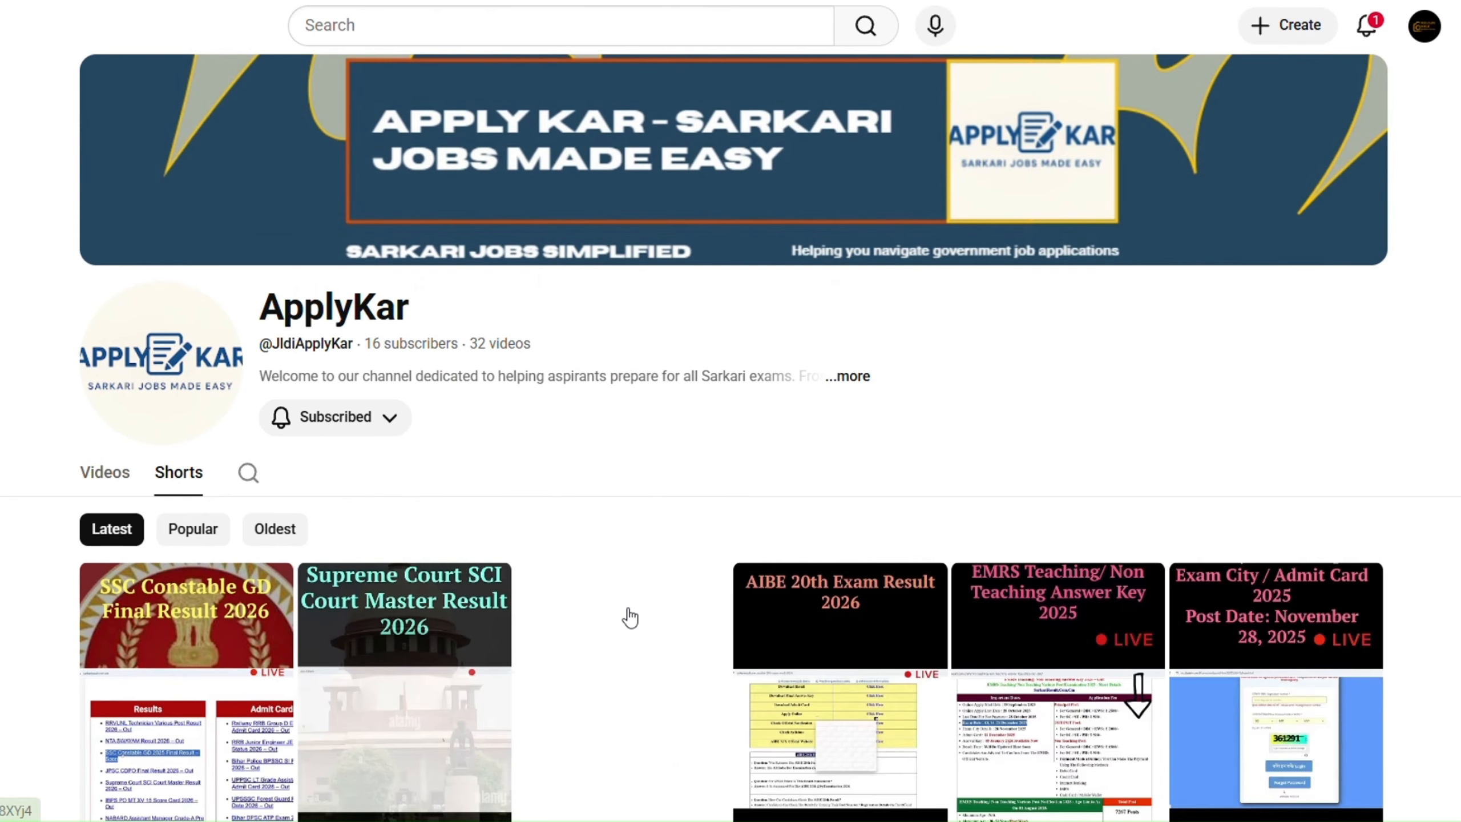
scroll(630, 617, "down", 10)
scroll(630, 617, "up", 4)
scroll(630, 614, "down", 5)
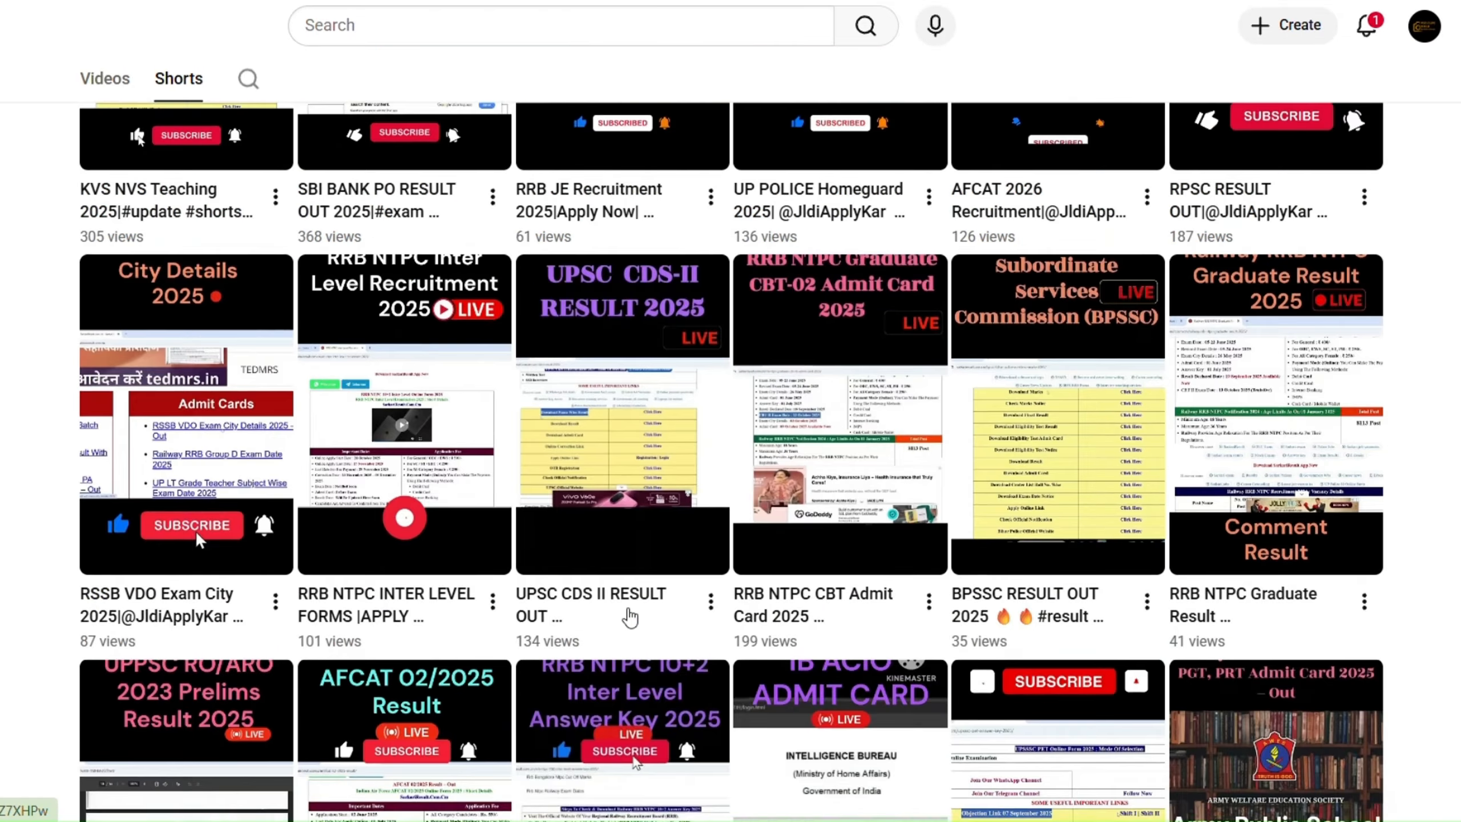
scroll(631, 615, "up", 12)
scroll(631, 616, "up", 7)
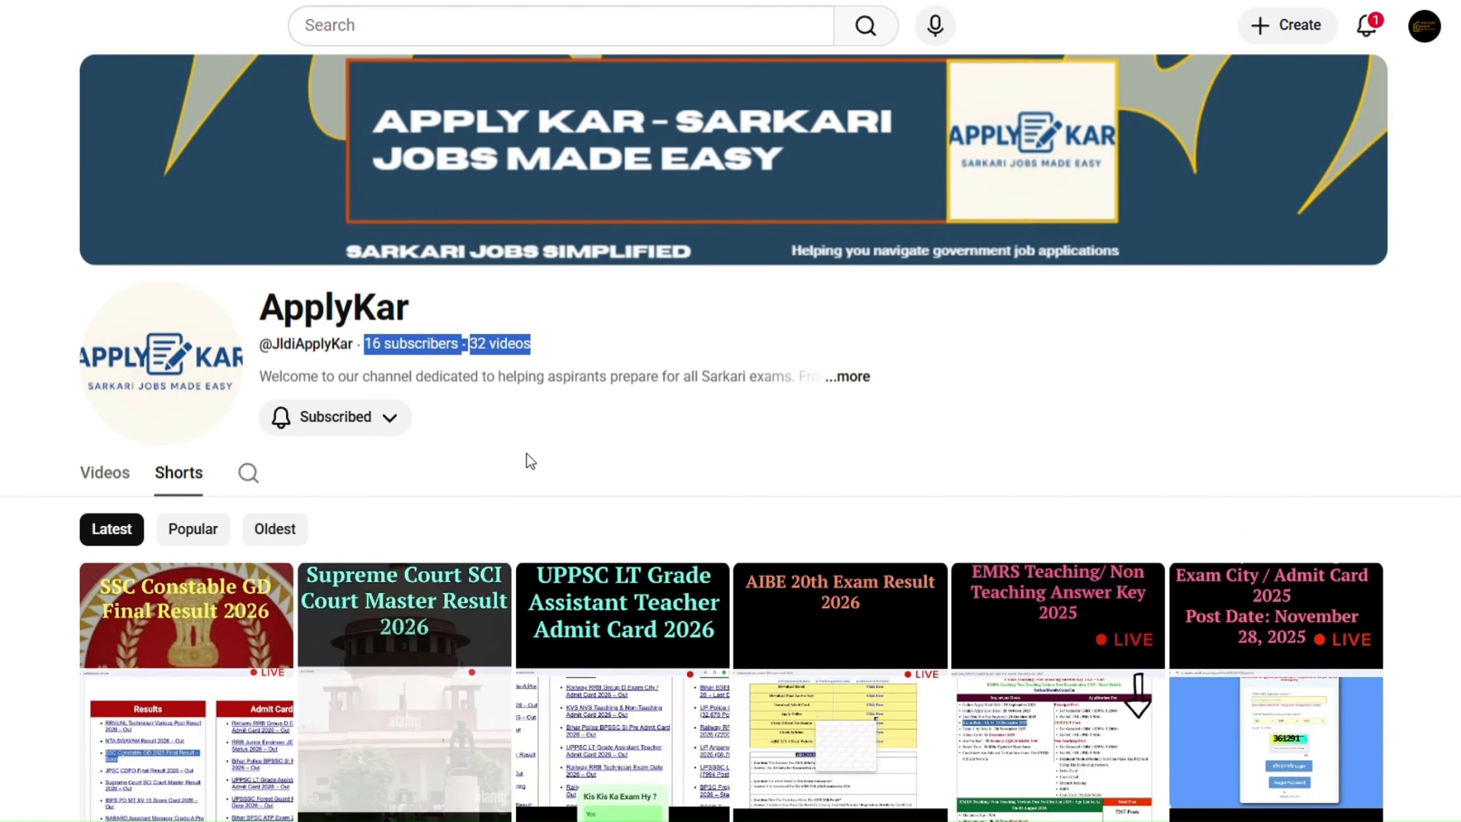
left_click(332, 428)
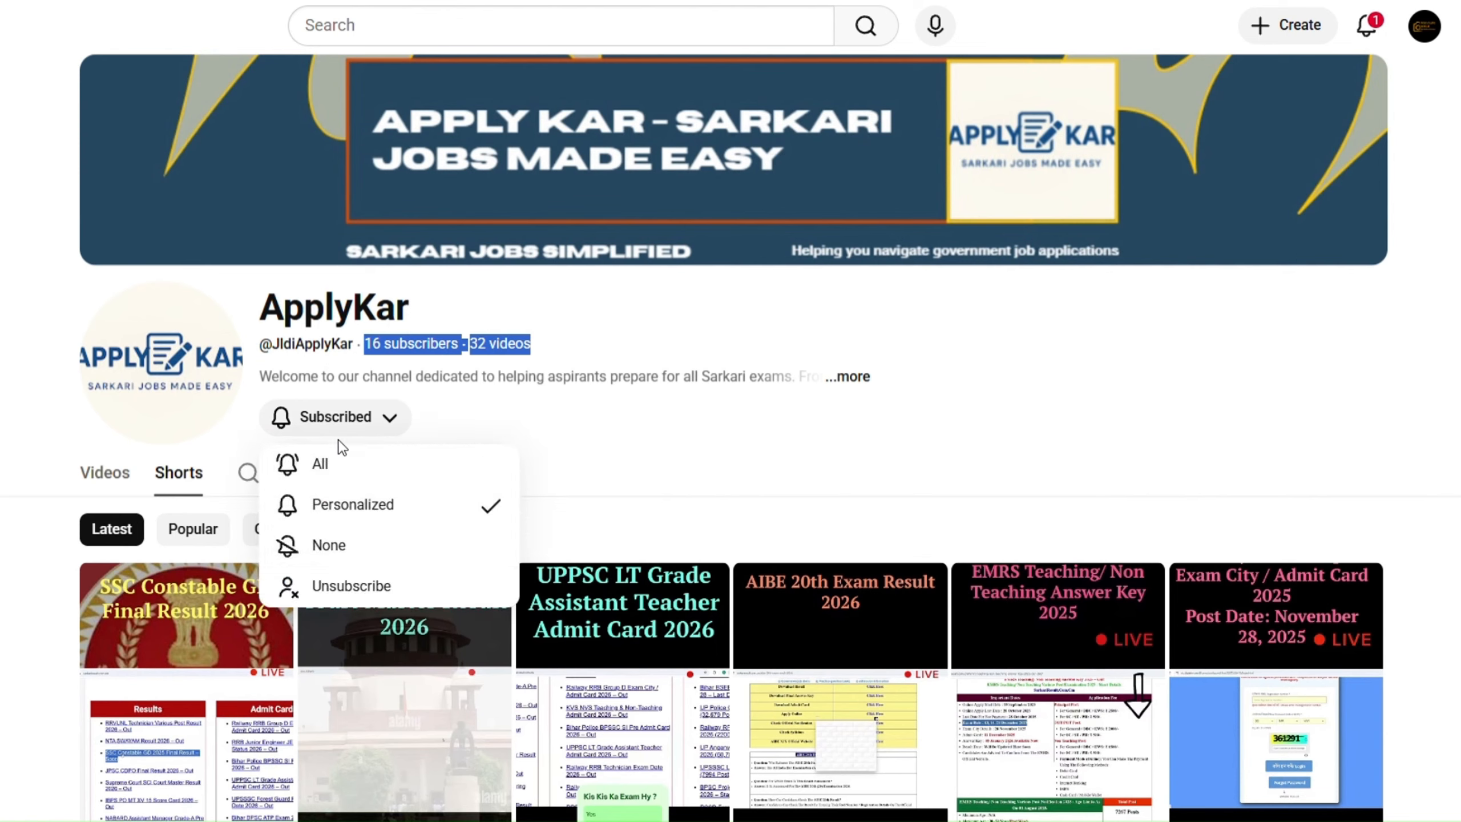
left_click(619, 429)
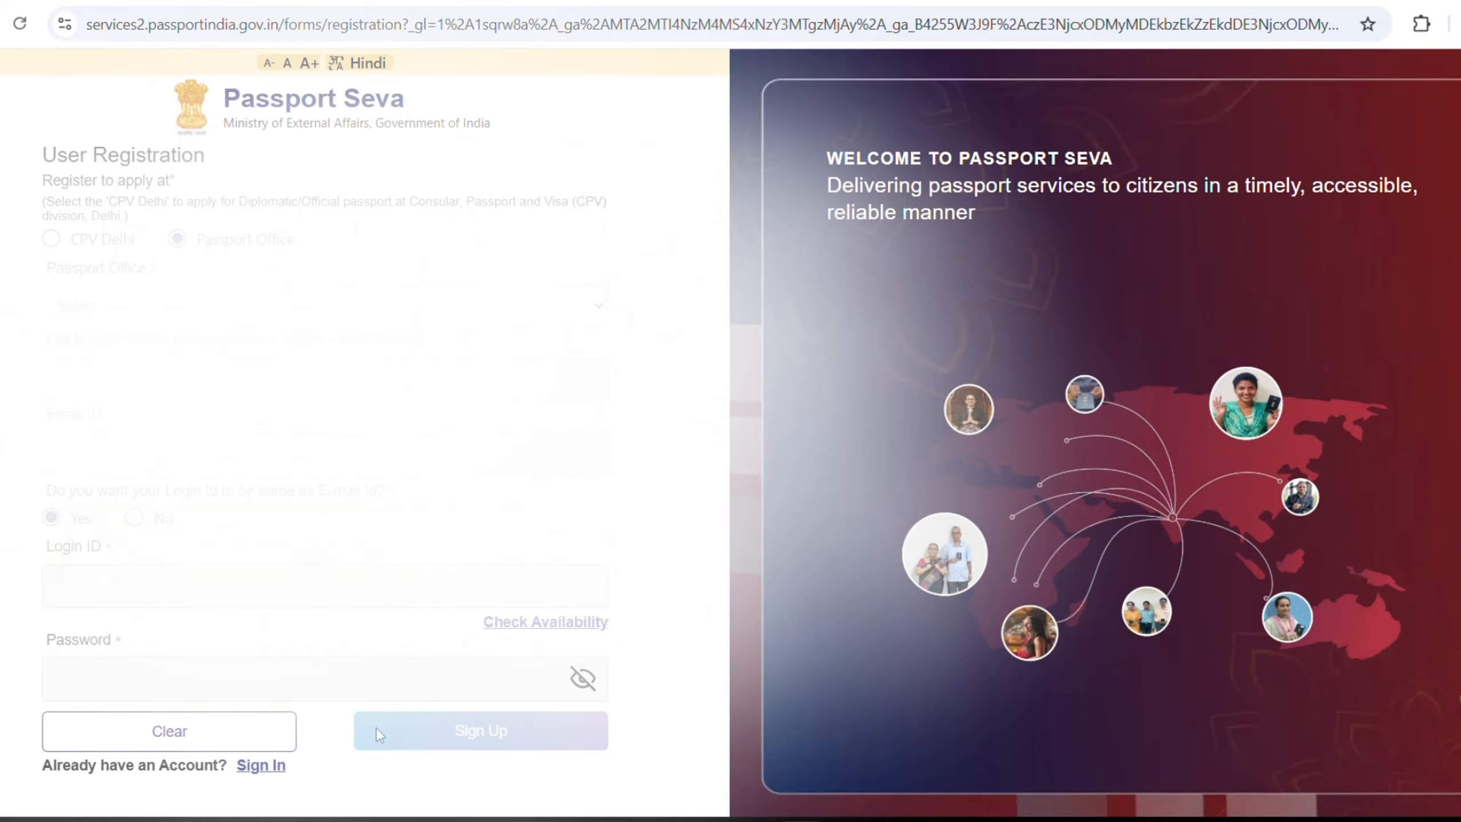
left_click(443, 719)
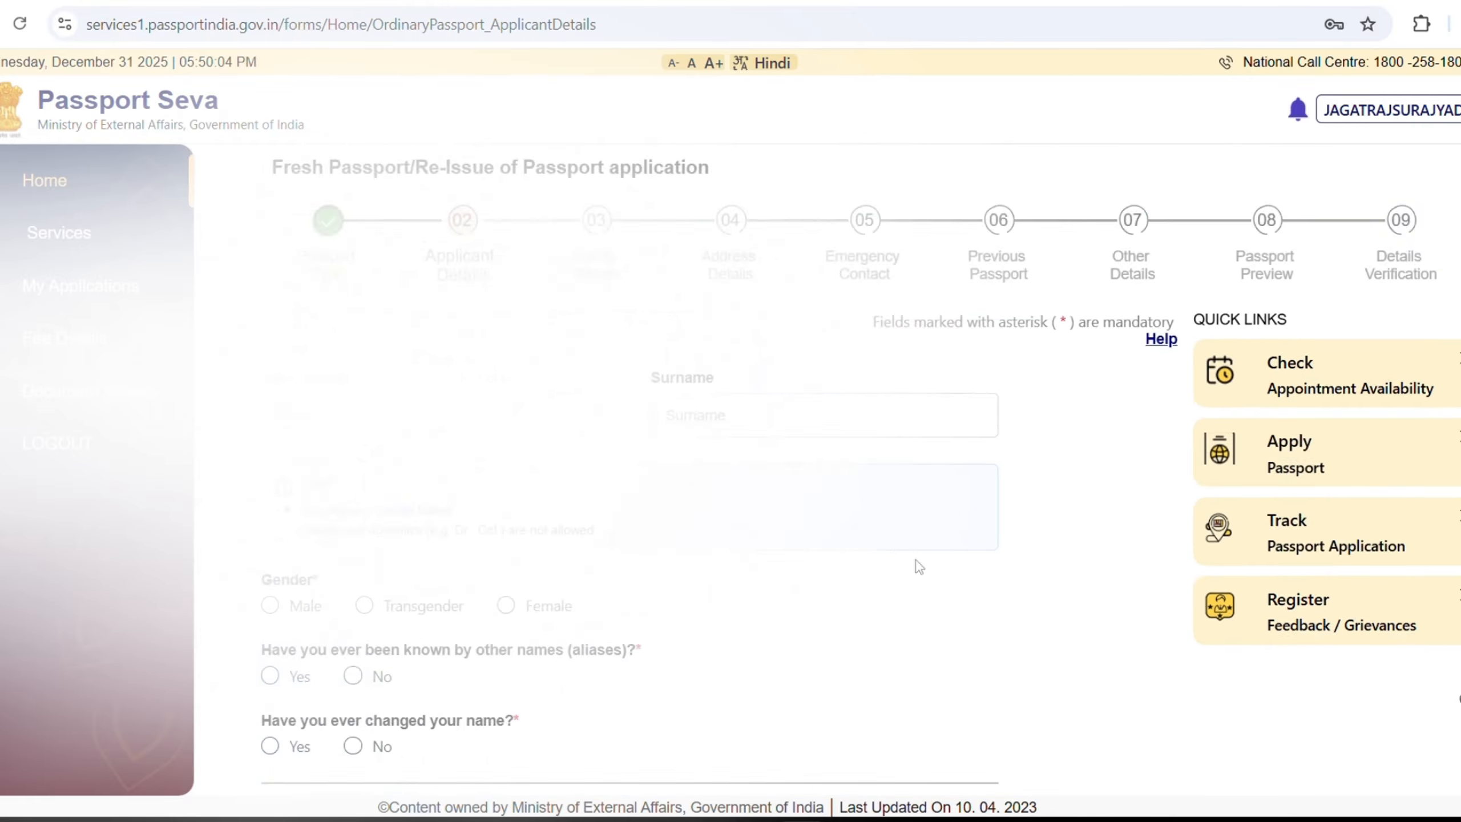
scroll(916, 564, "down", 4)
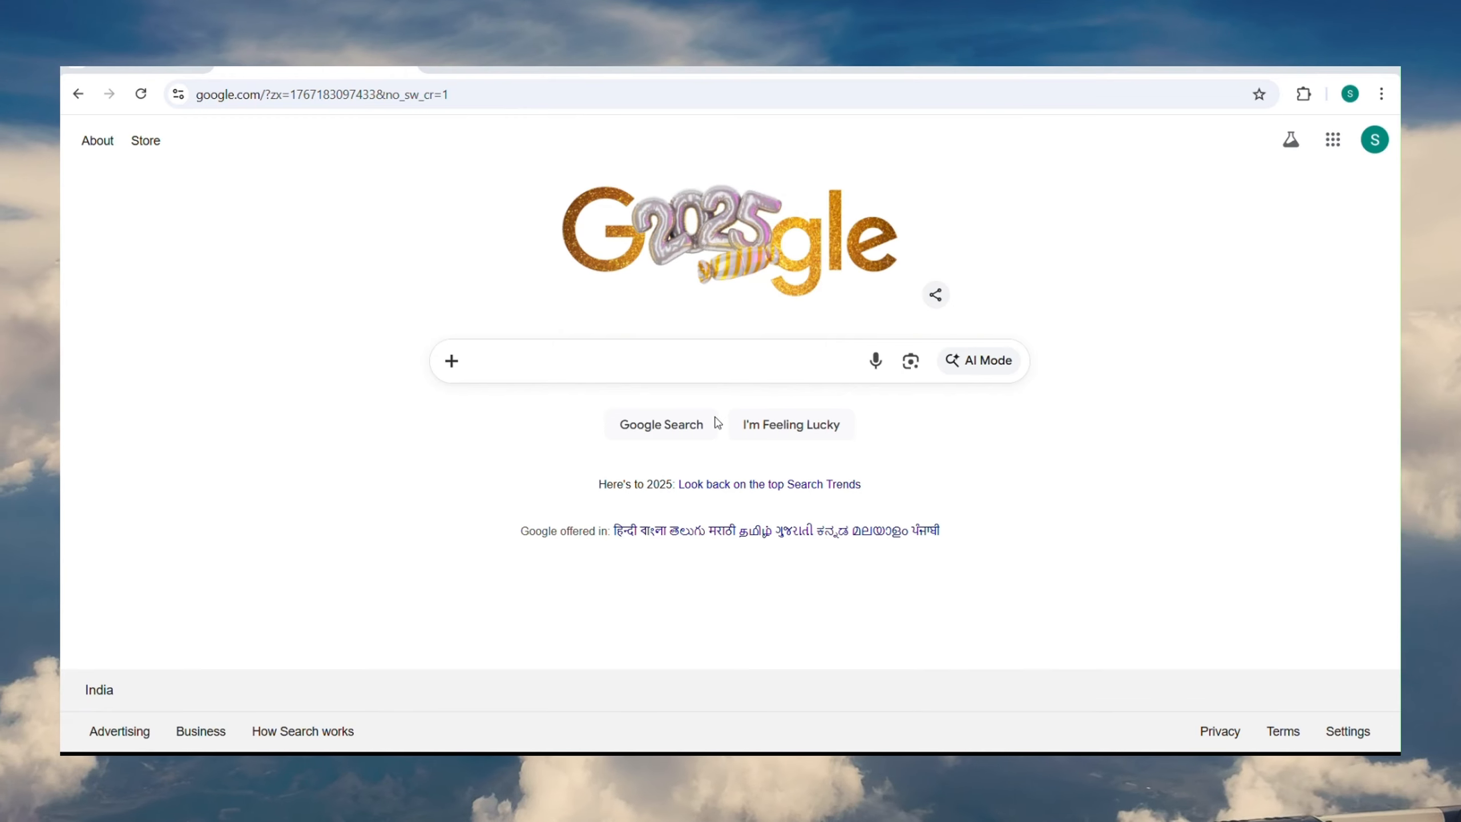
Search Google for "passport seva" and open the official Passport Seva site, dismissing its Tatkaal advisory.
left_click(640, 360)
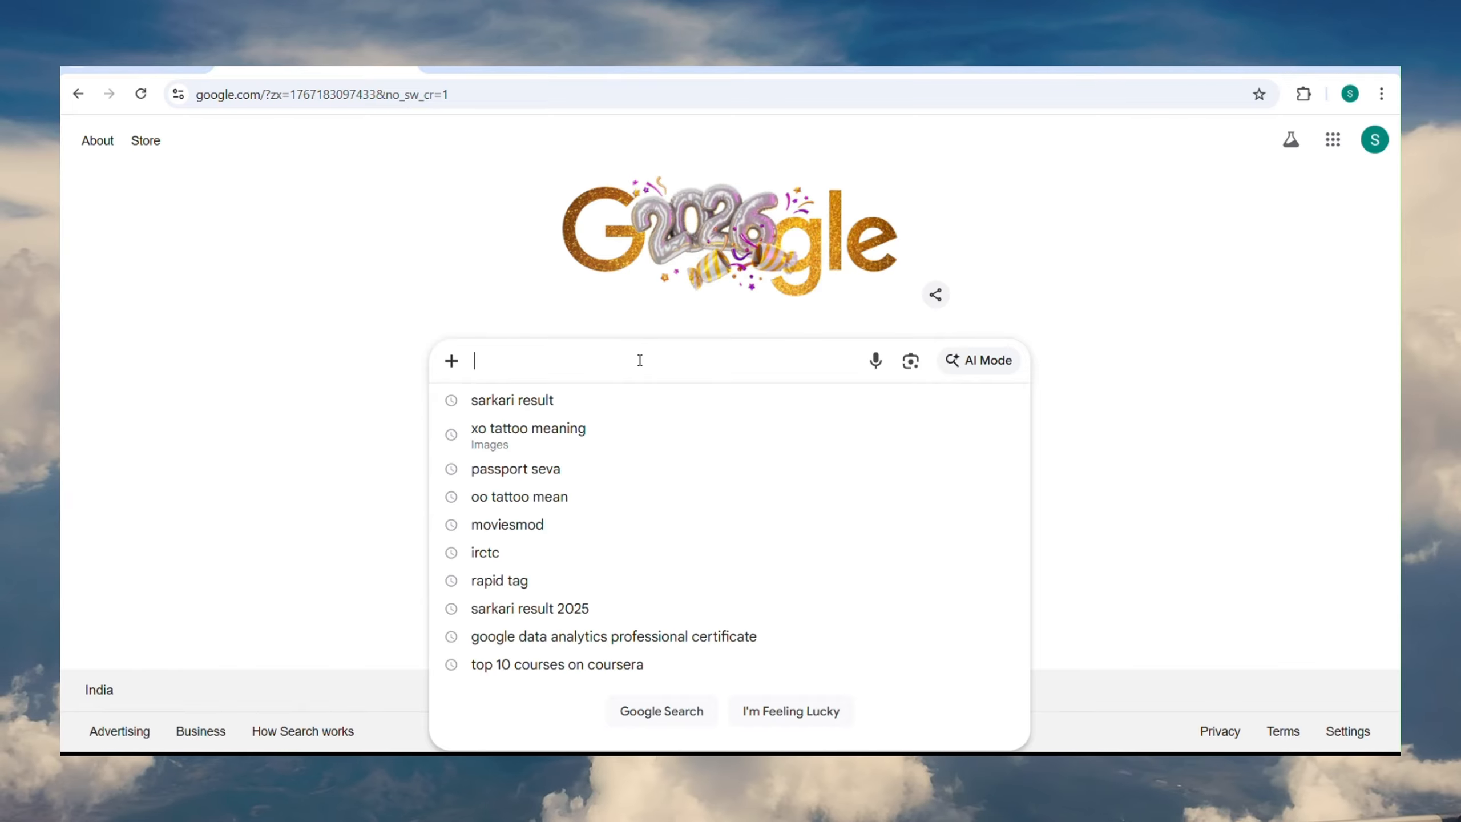
type("P")
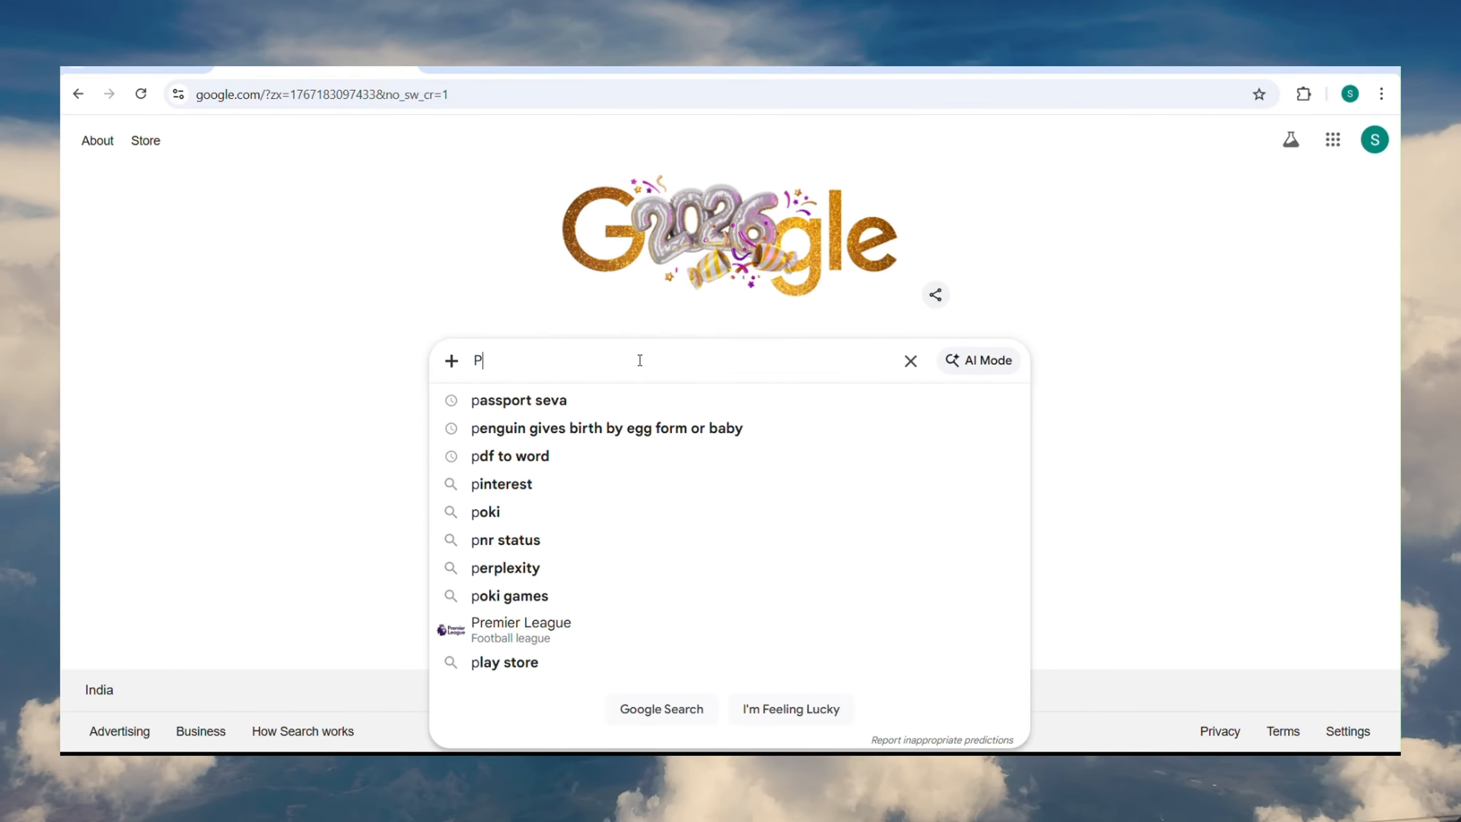
type("aspor")
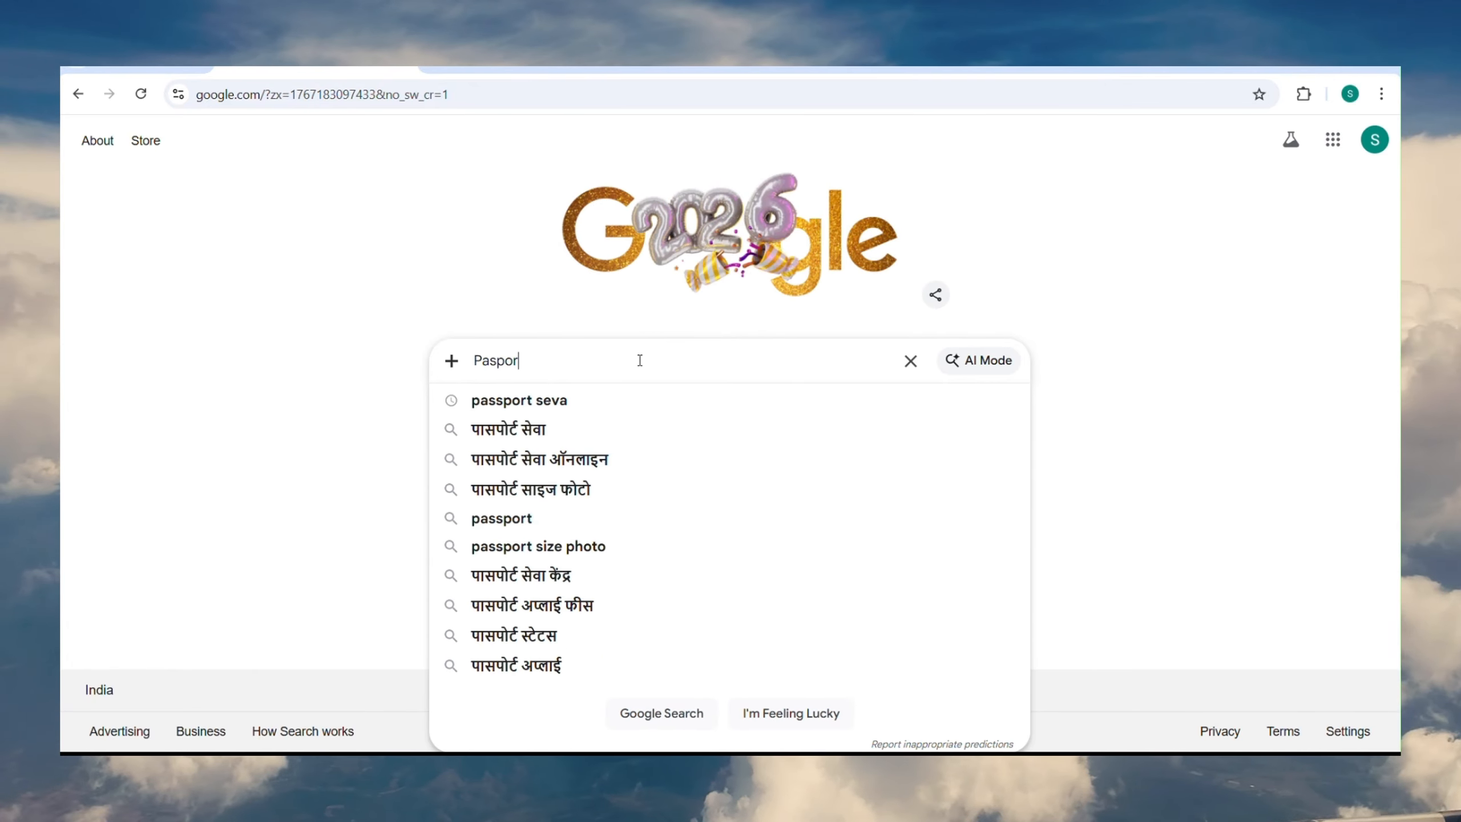
key("Down")
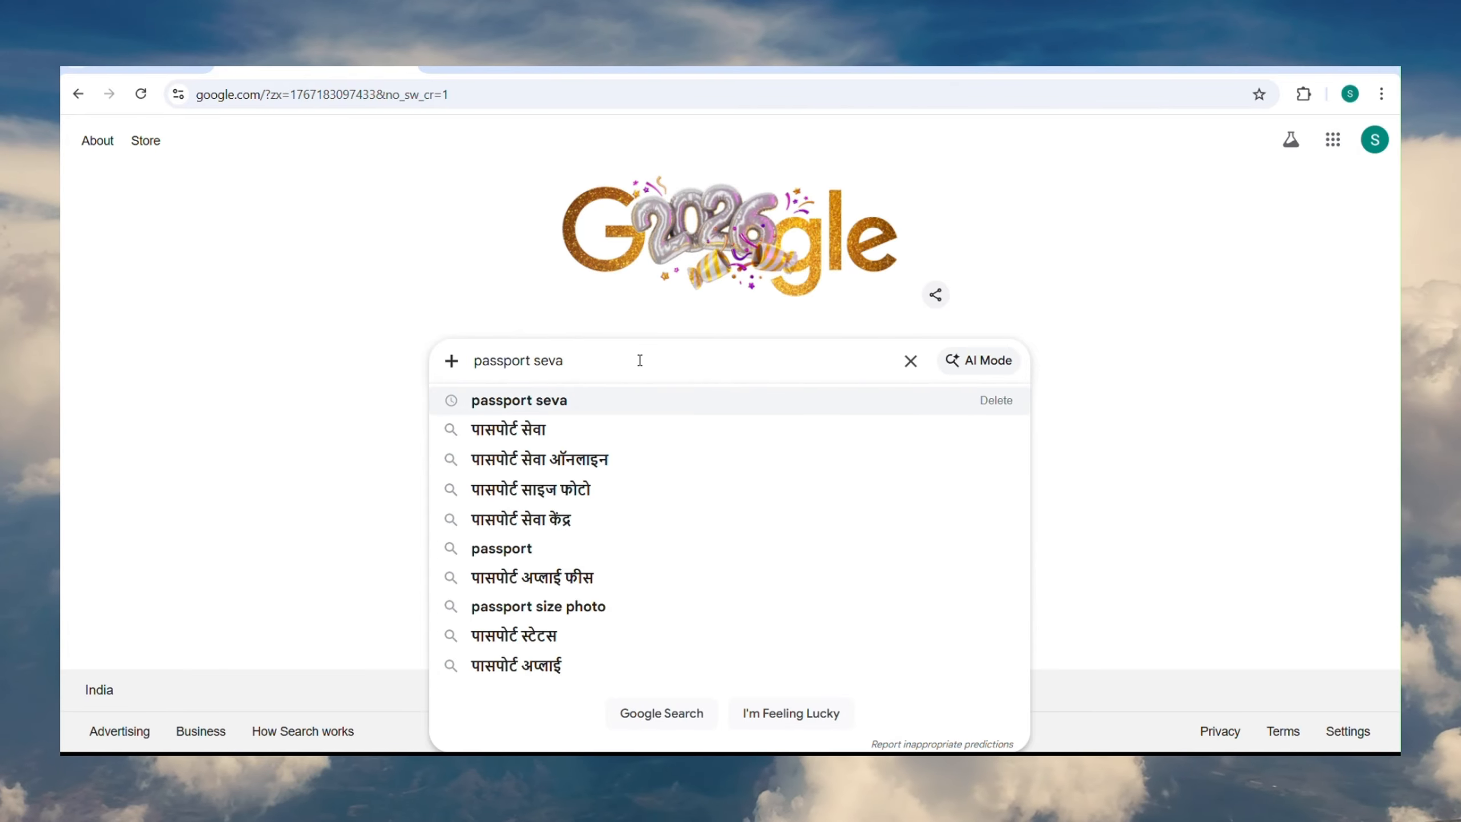
key("Return")
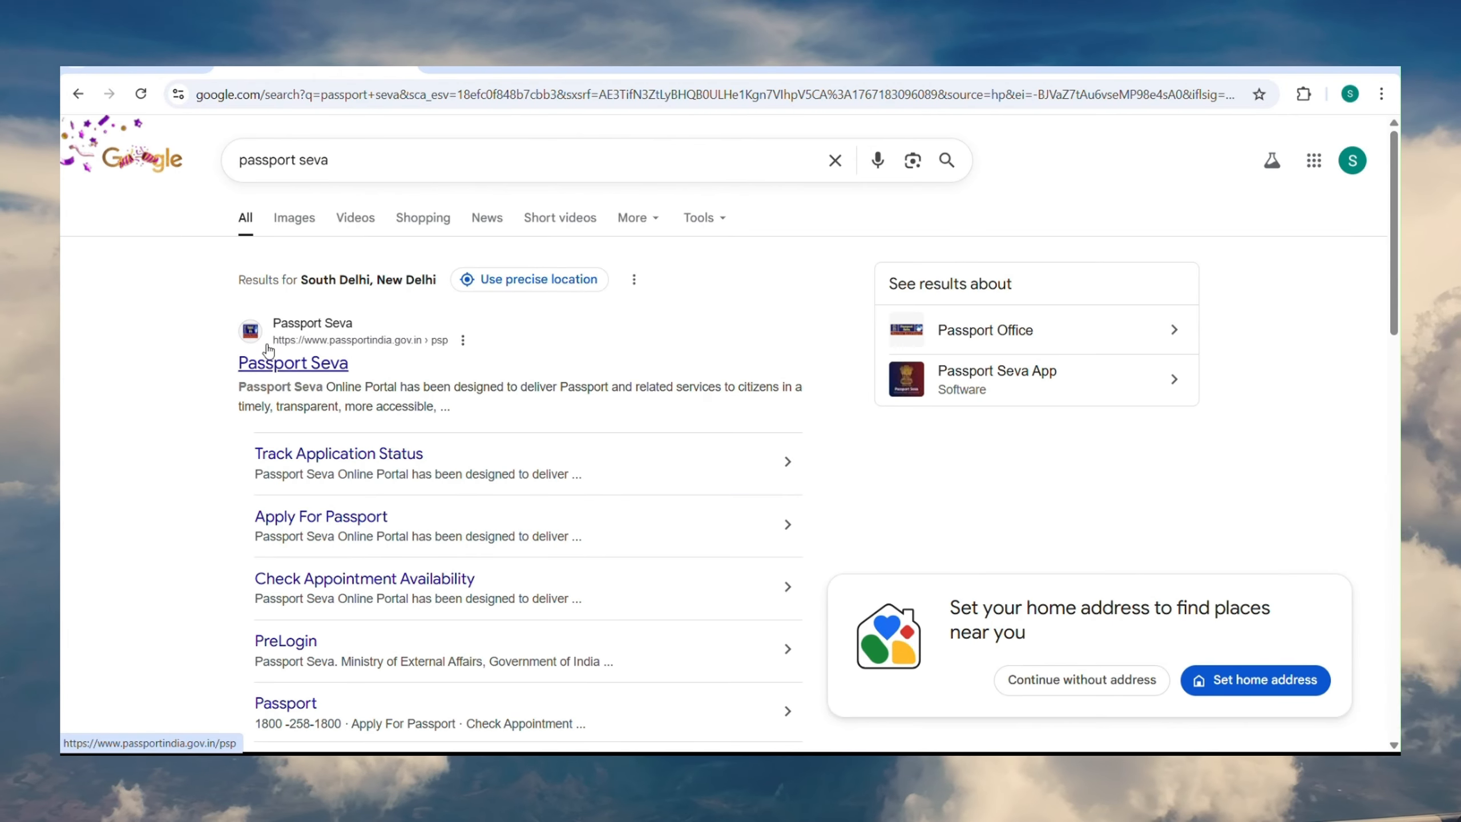
left_click(297, 373)
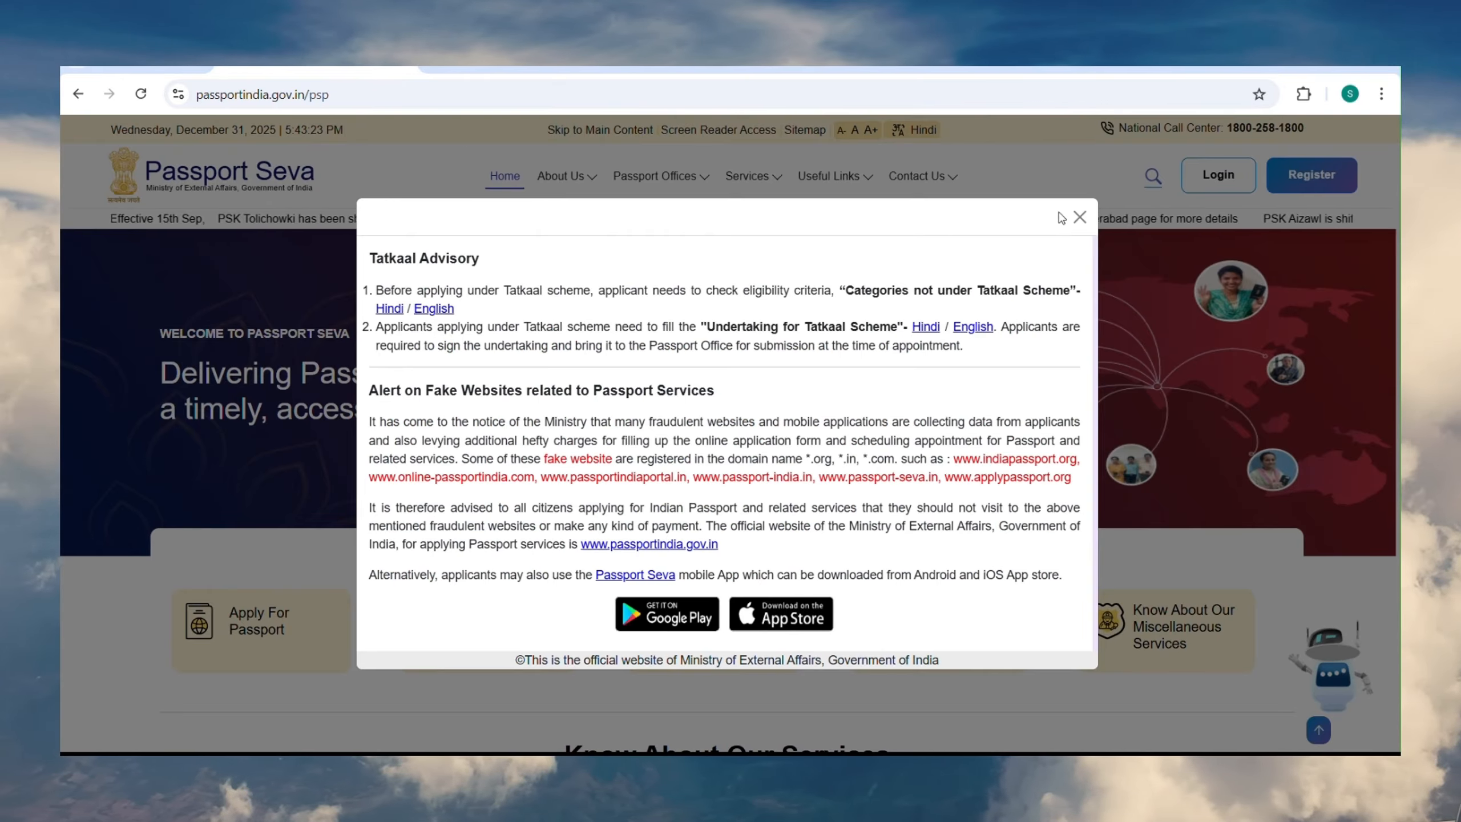
left_click(1079, 217)
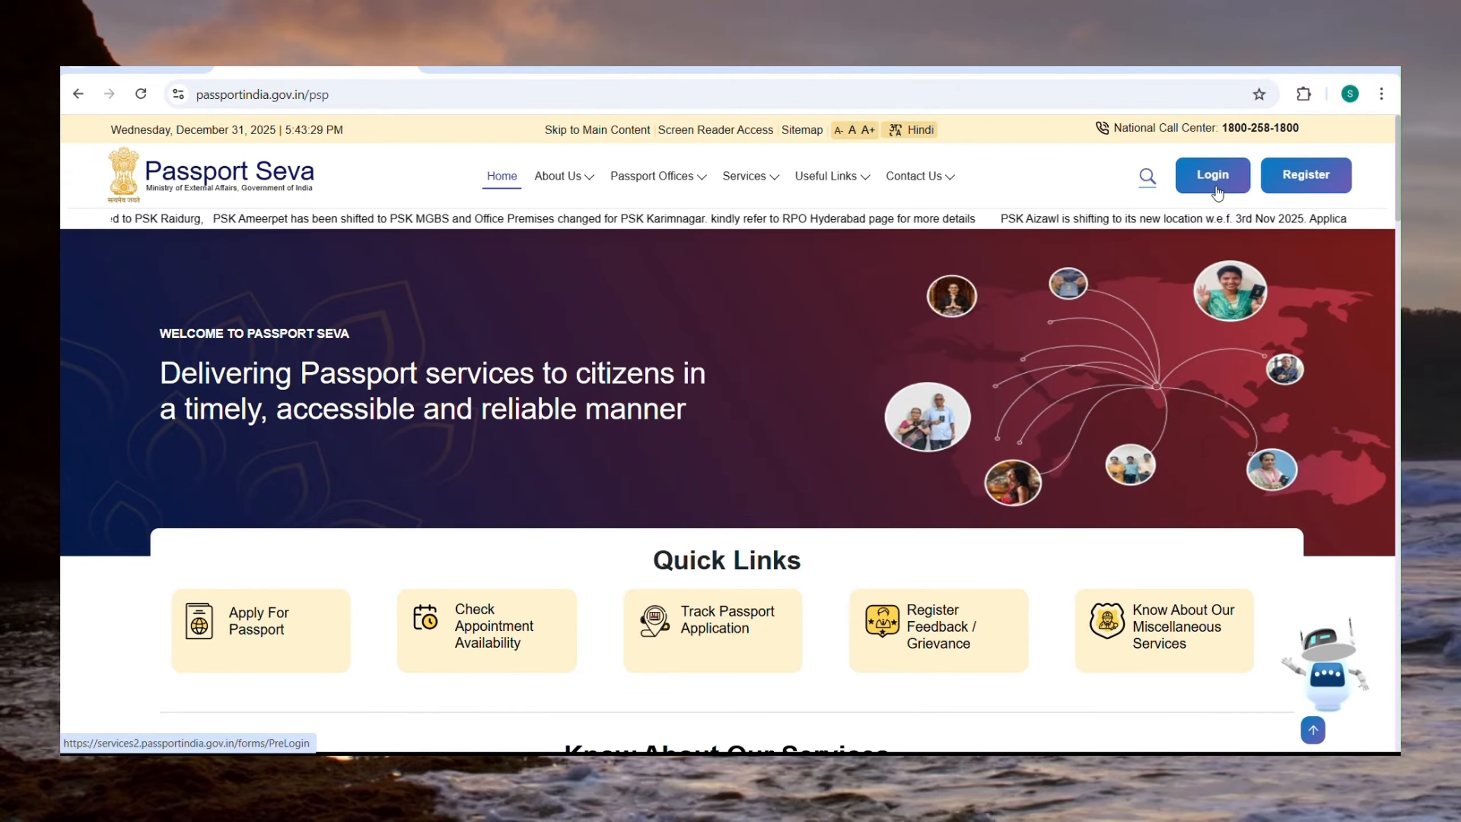
Start a new user registration and set it to apply at the Passport Office.
left_click(1303, 183)
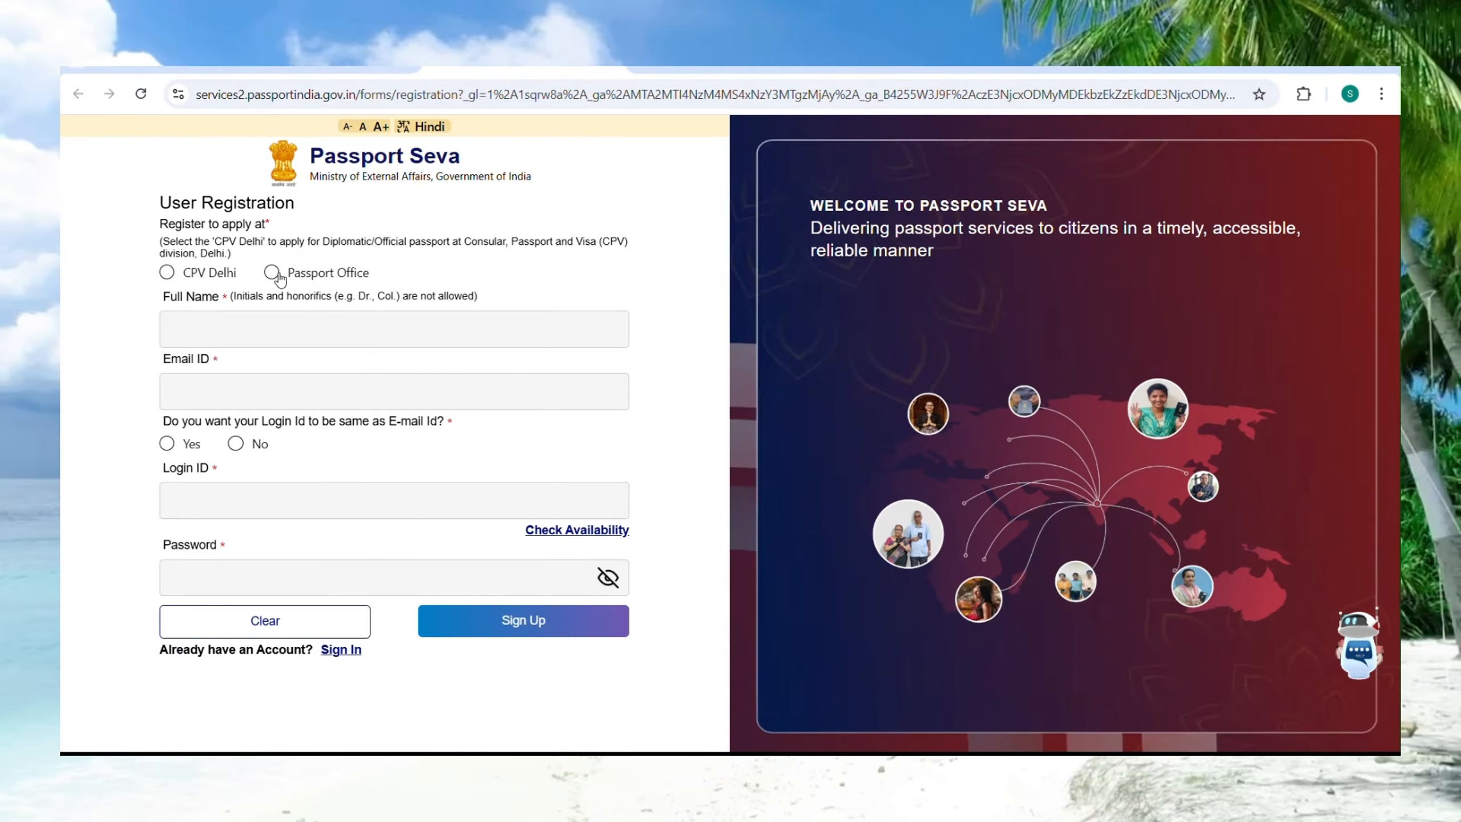
left_click(274, 274)
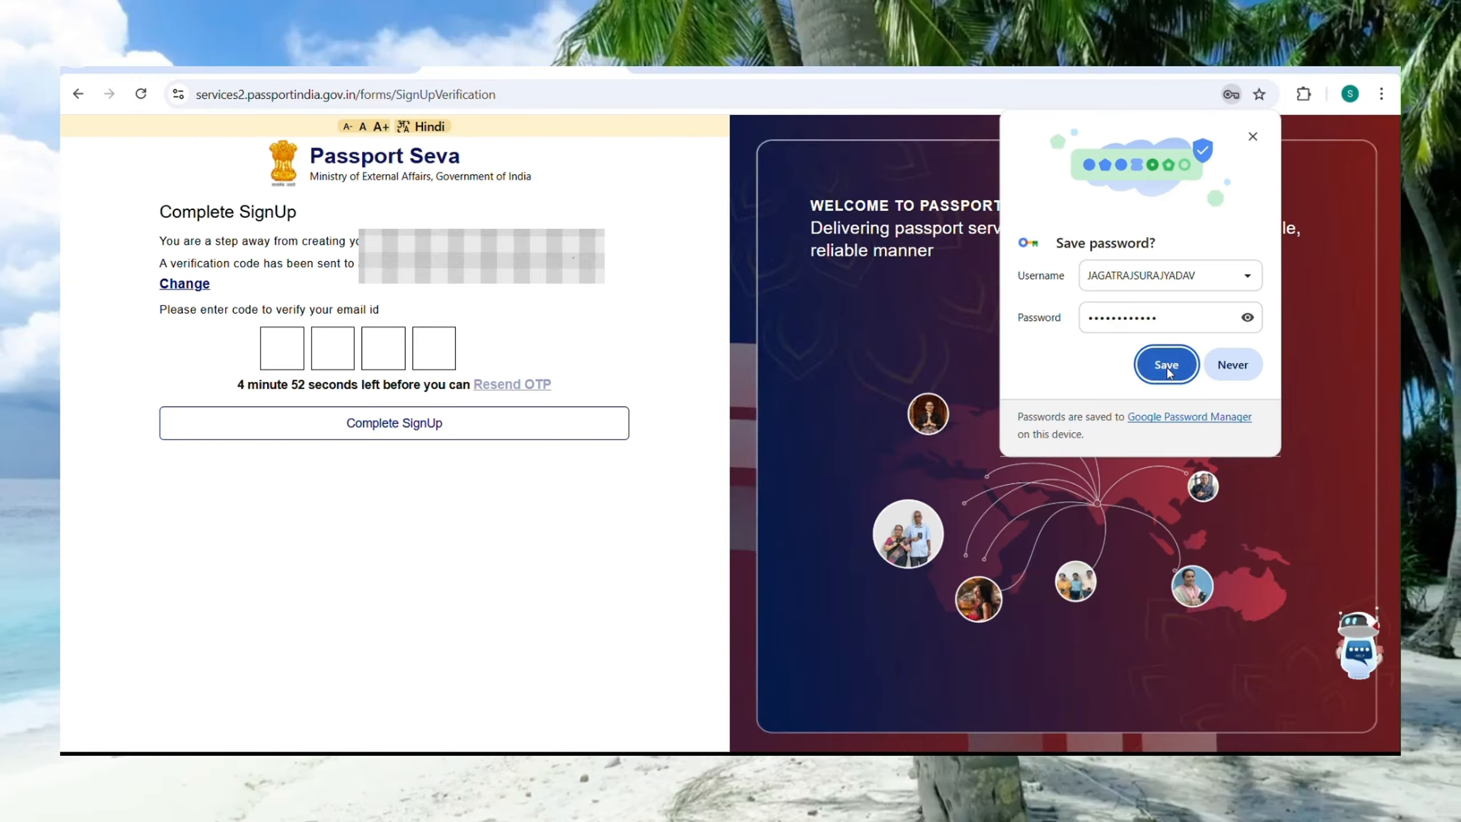
Save the new account's login credentials in the browser and check the email verification code request.
left_click(1166, 364)
left_click(275, 342)
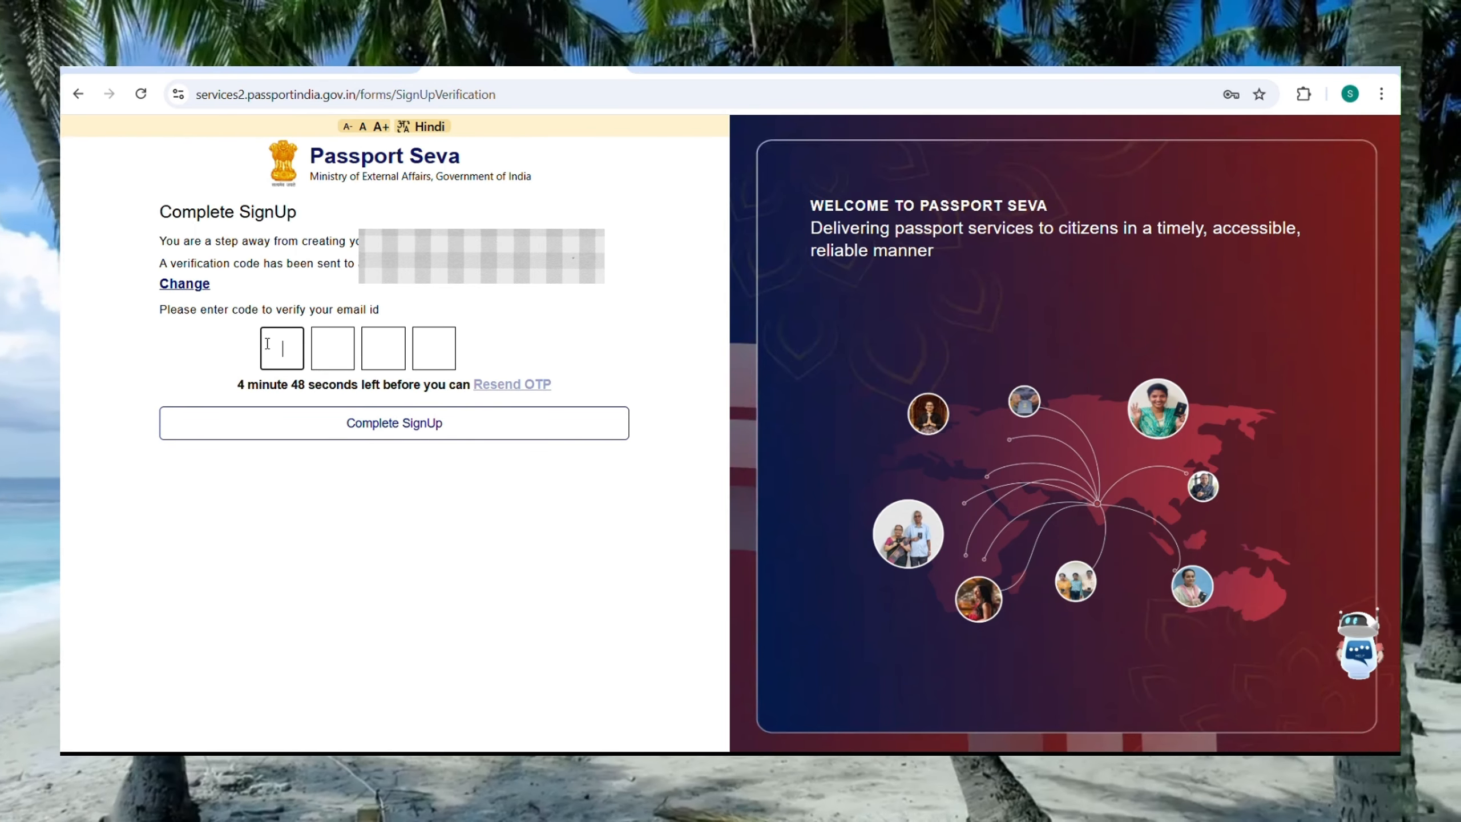
triple_click(577, 272)
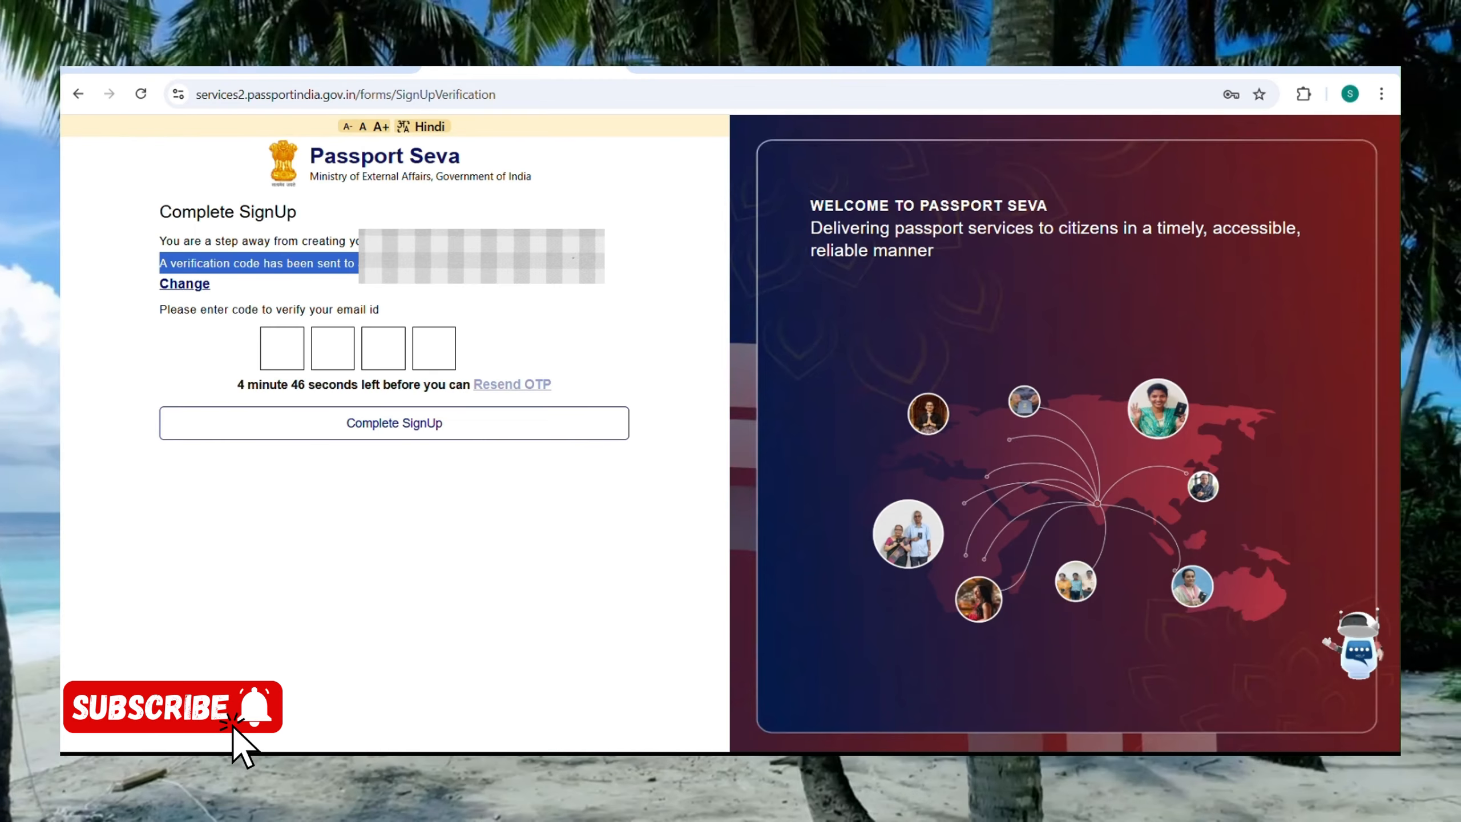
left_click(538, 314)
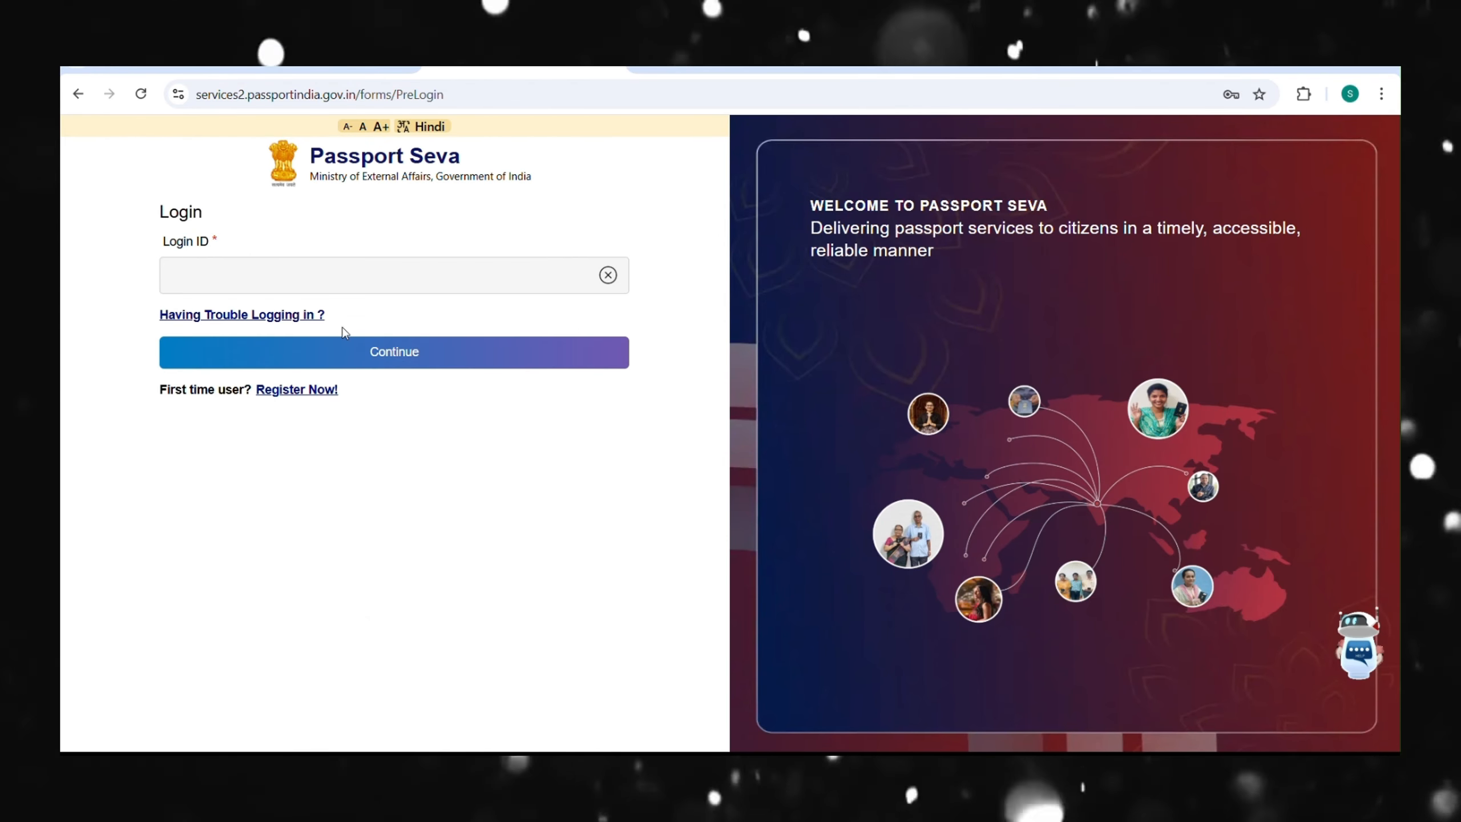
Sign in to Passport Seva with the saved login ID and account password.
left_click(403, 281)
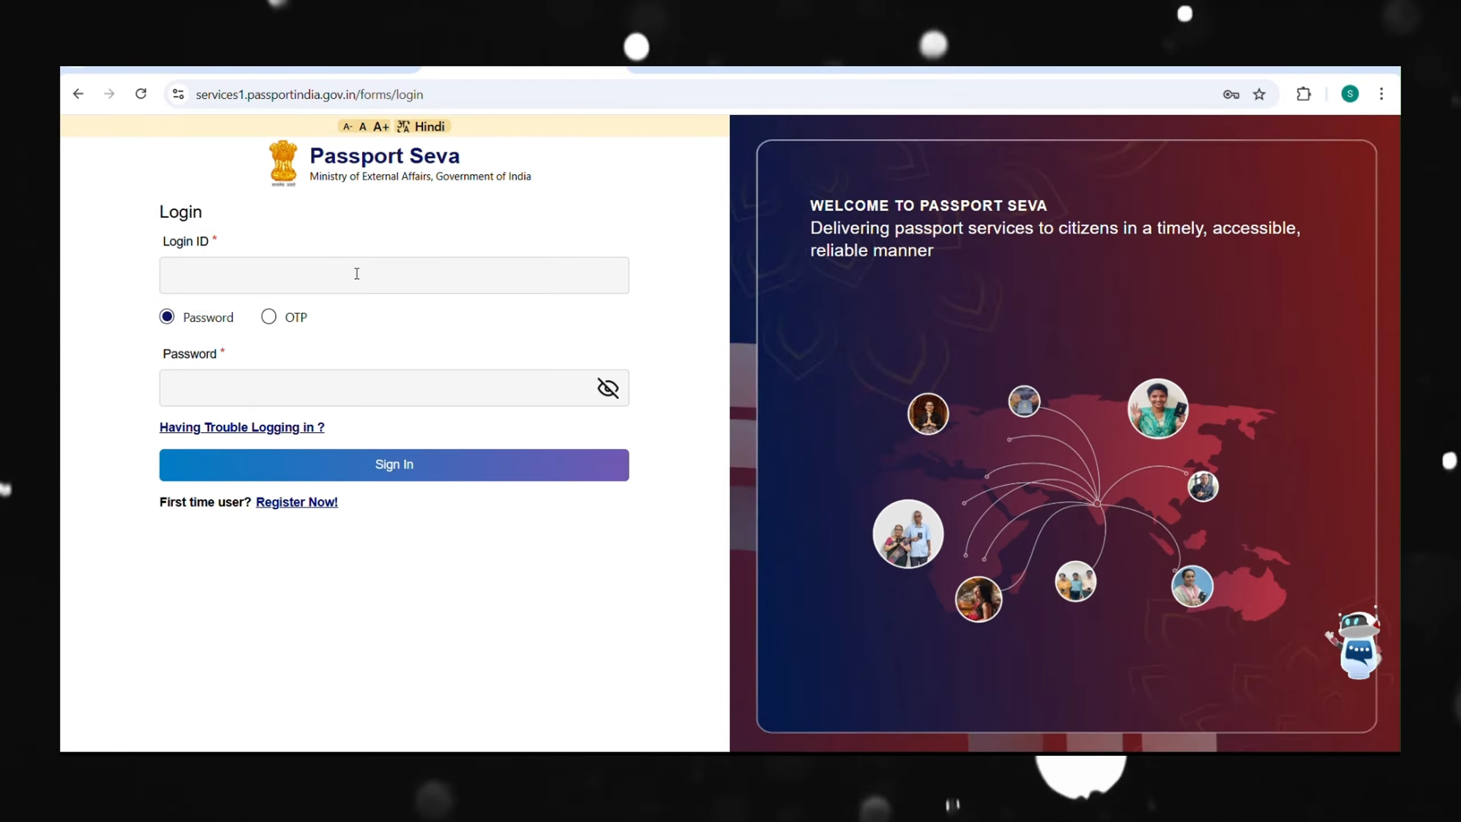
left_click(393, 275)
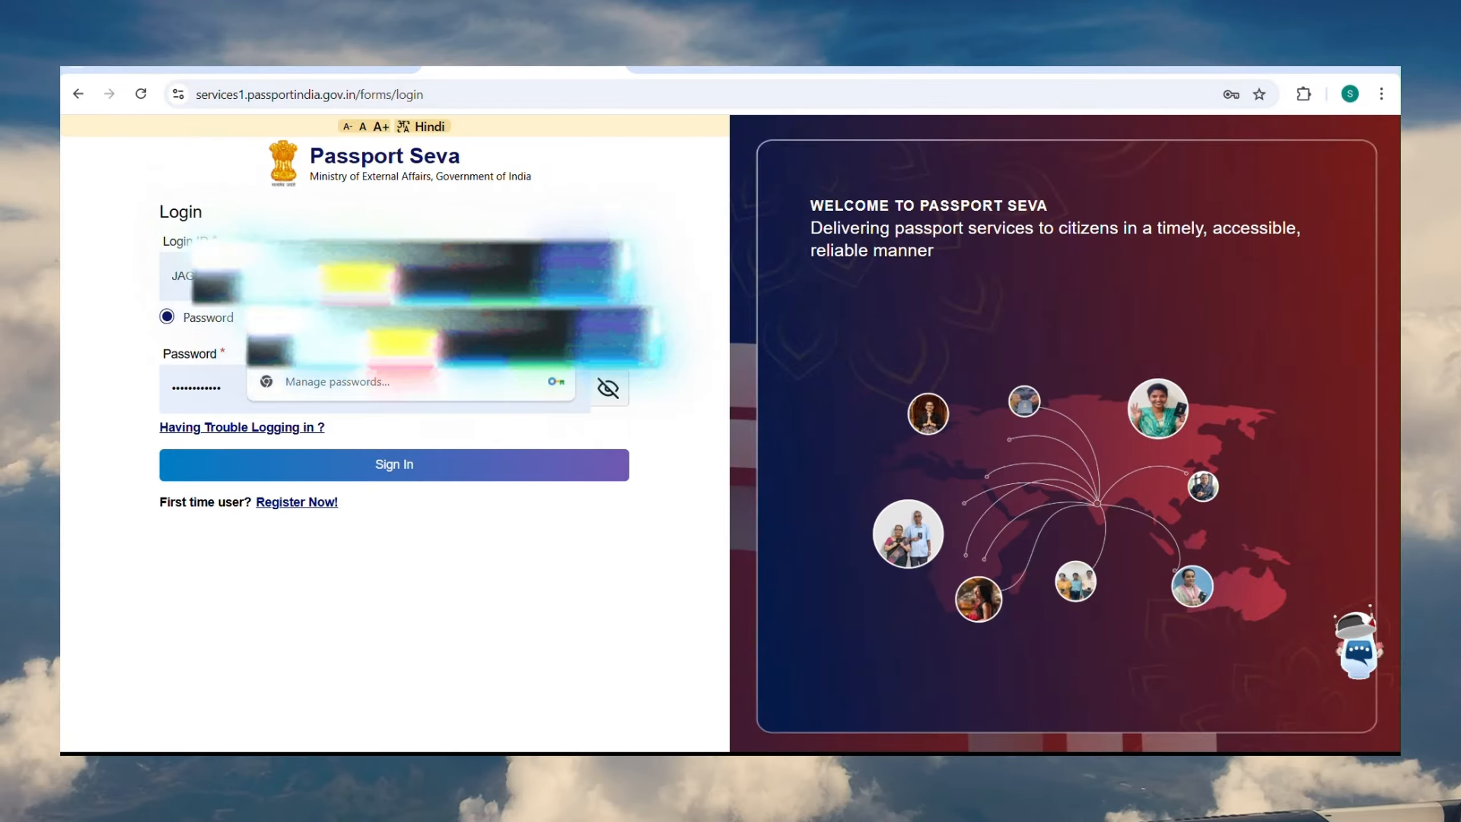
left_click(340, 339)
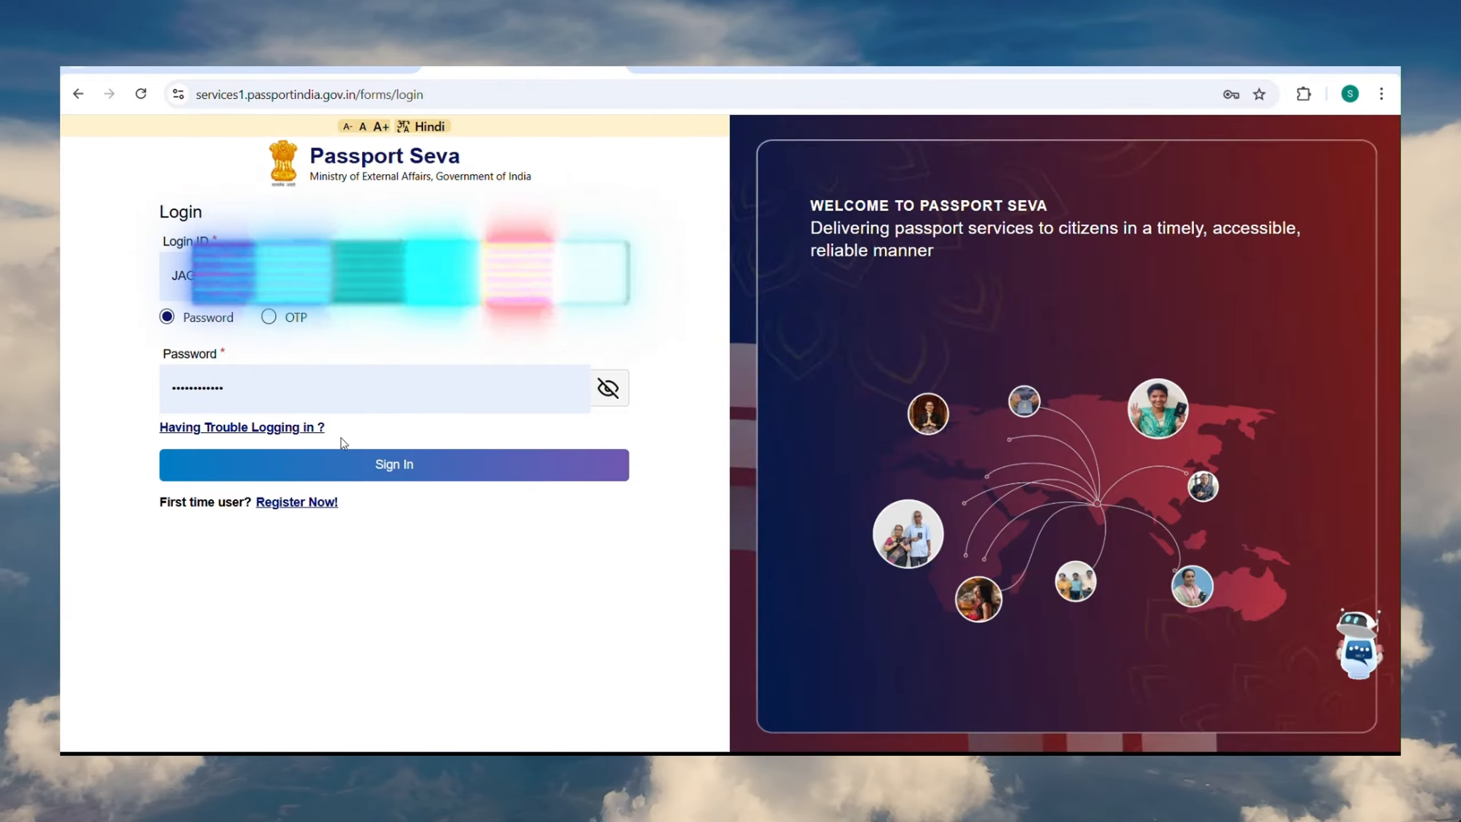
left_click(363, 465)
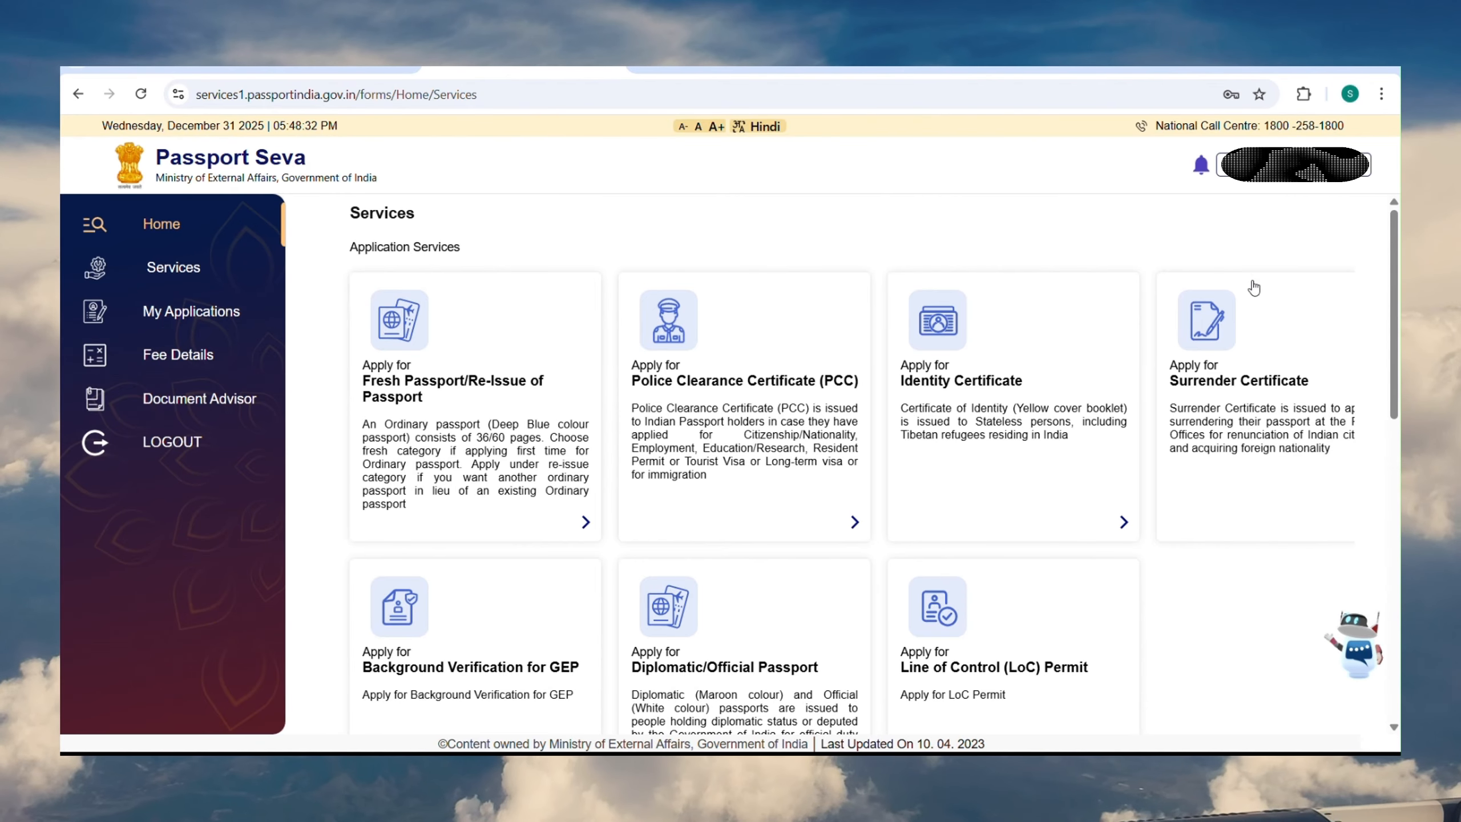
Start a Fresh Passport/Re-Issue of Passport application and skip providing previous passport details.
scroll(920, 495, "down", 1)
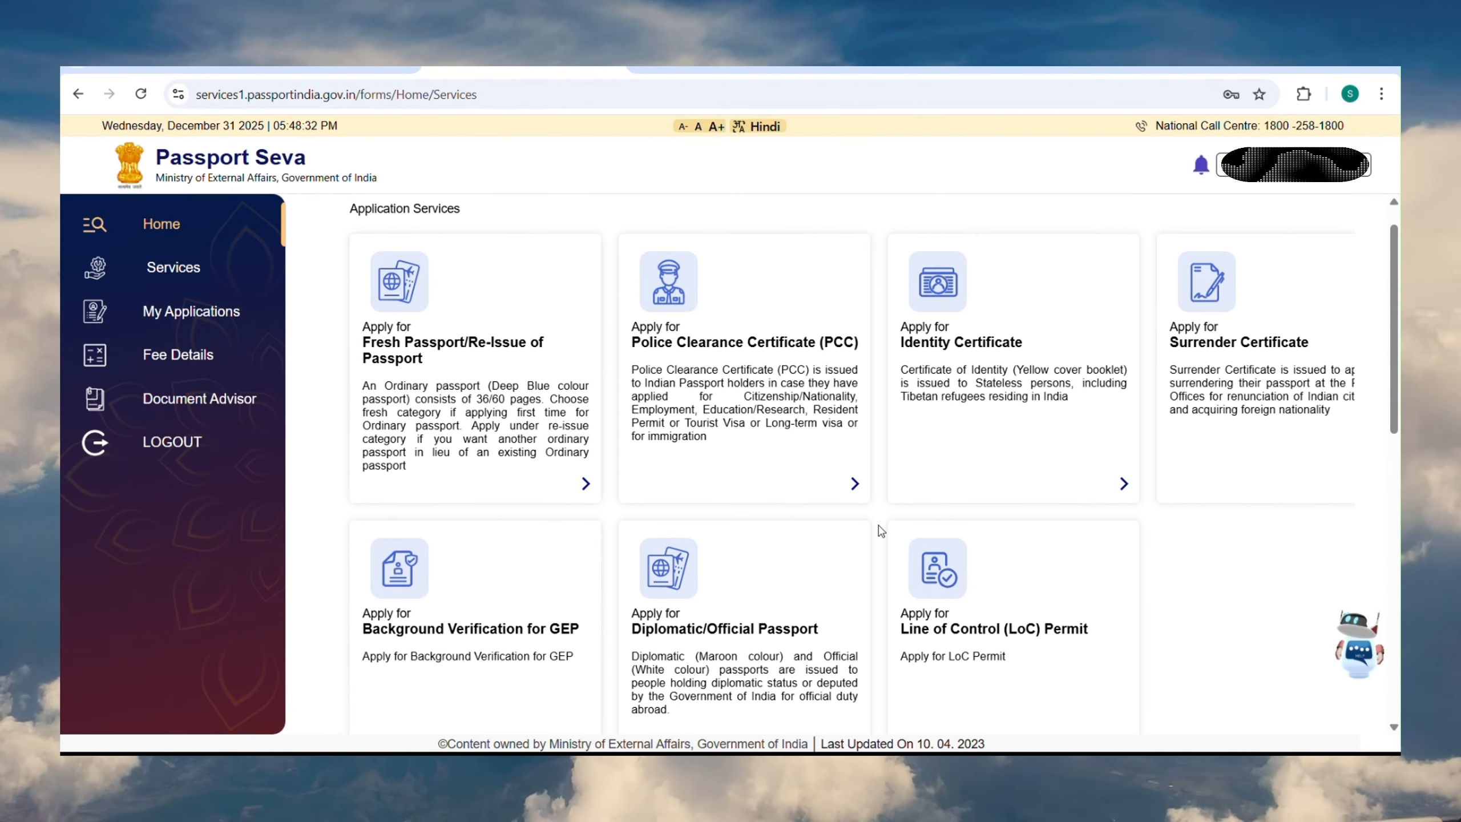
scroll(880, 528, "up", 1)
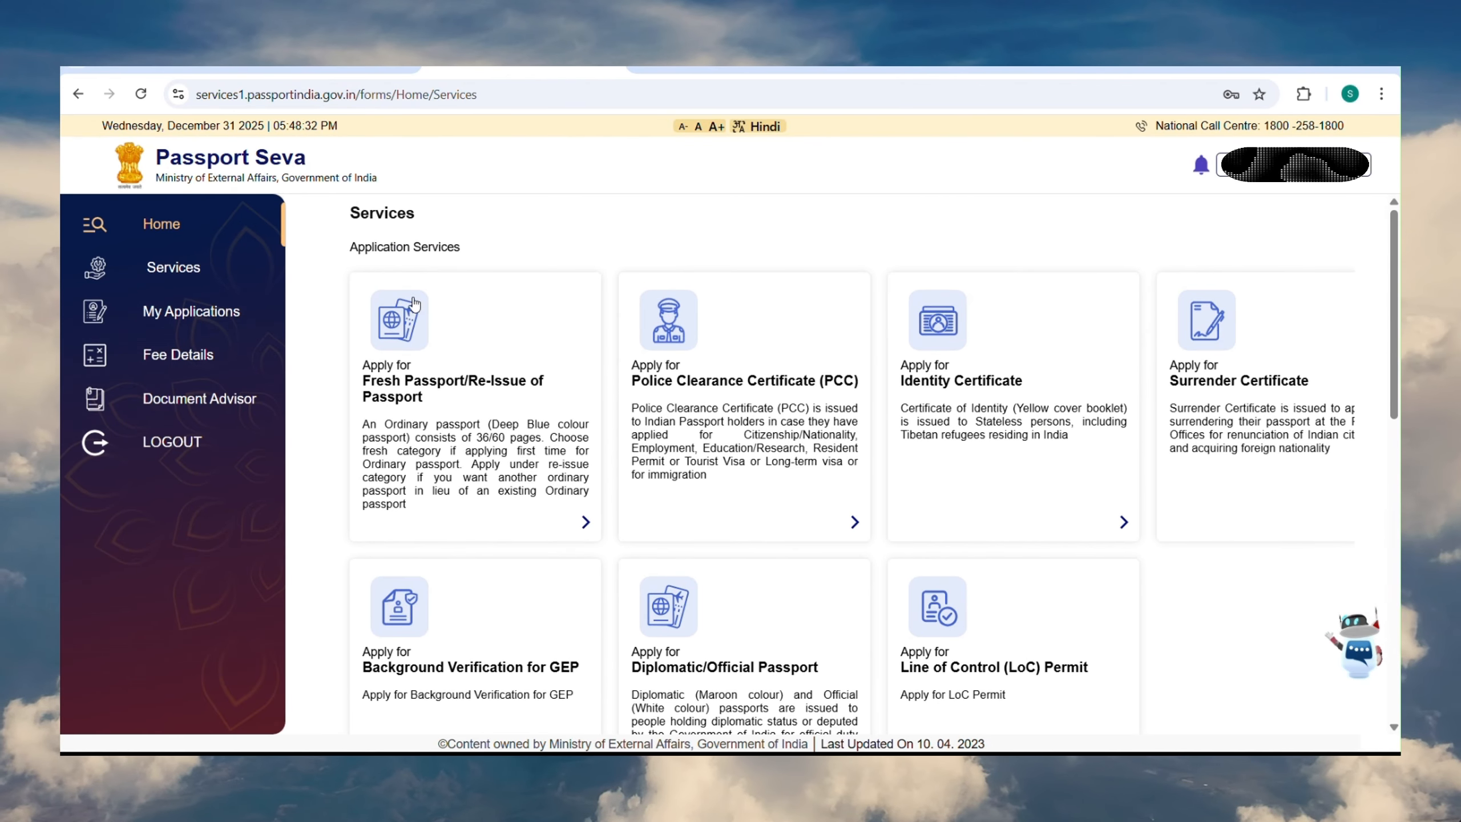
left_click_drag(410, 221, 384, 213)
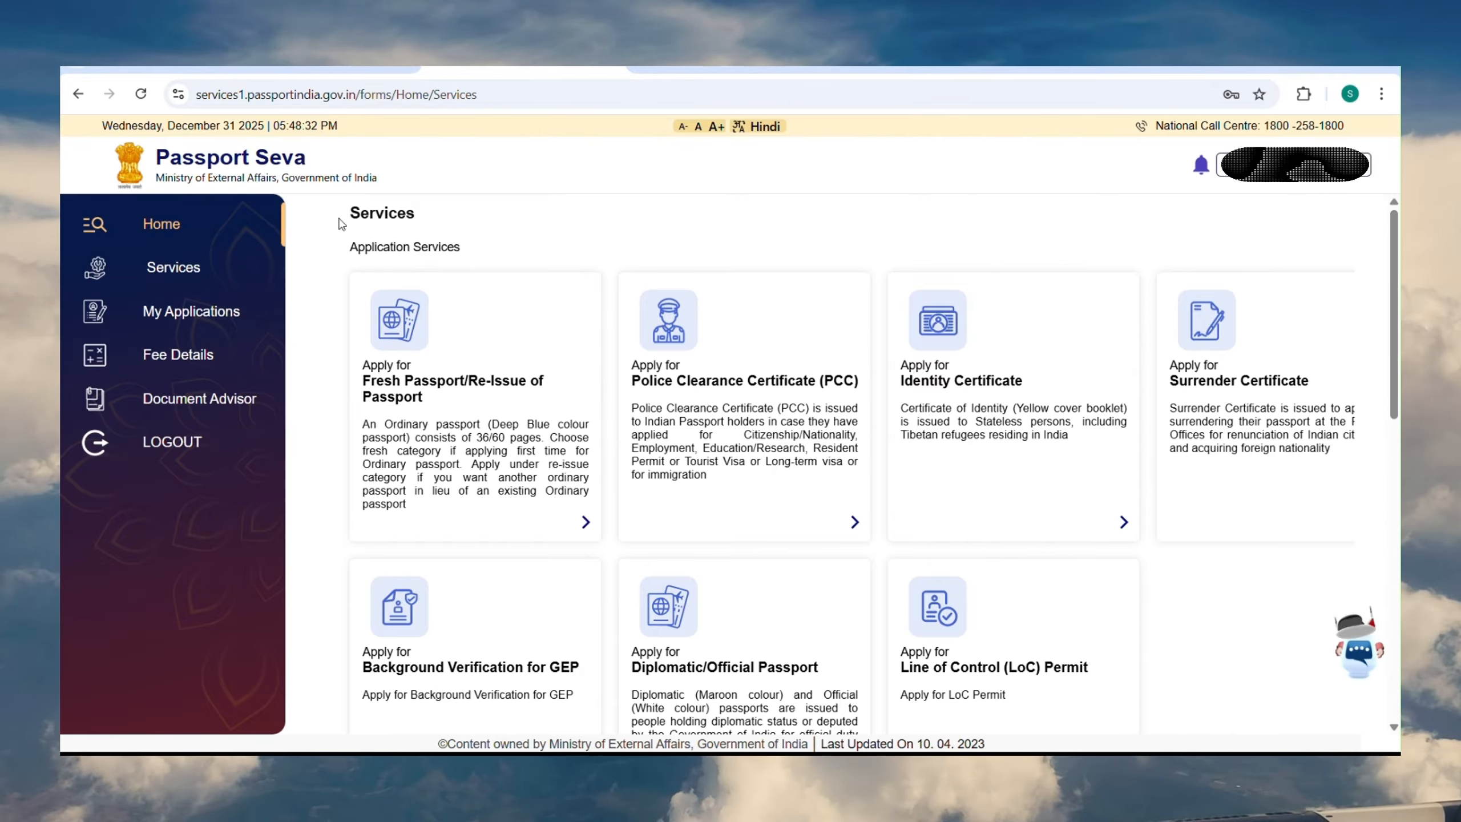
left_click(440, 389)
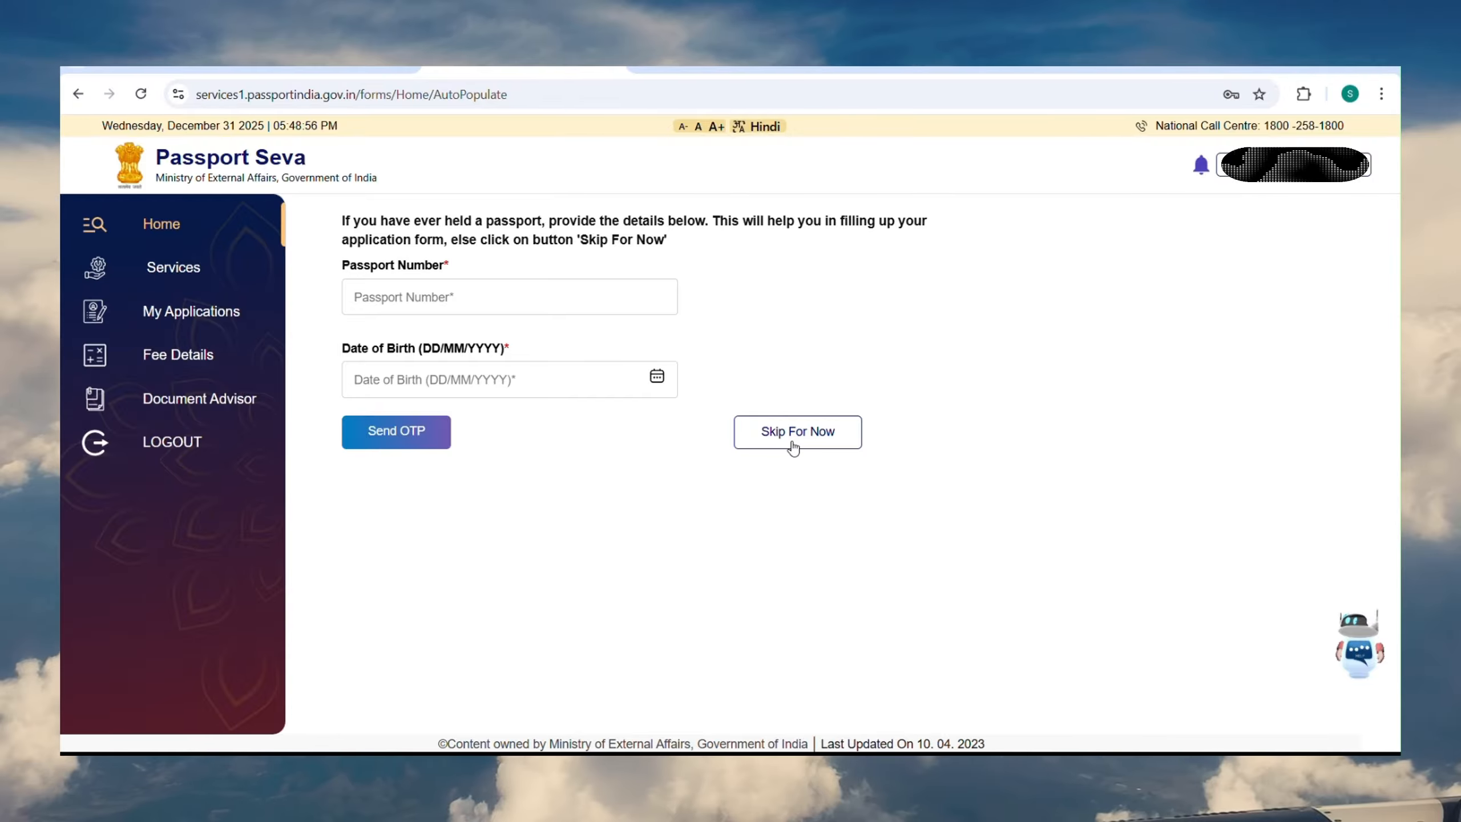
left_click(793, 448)
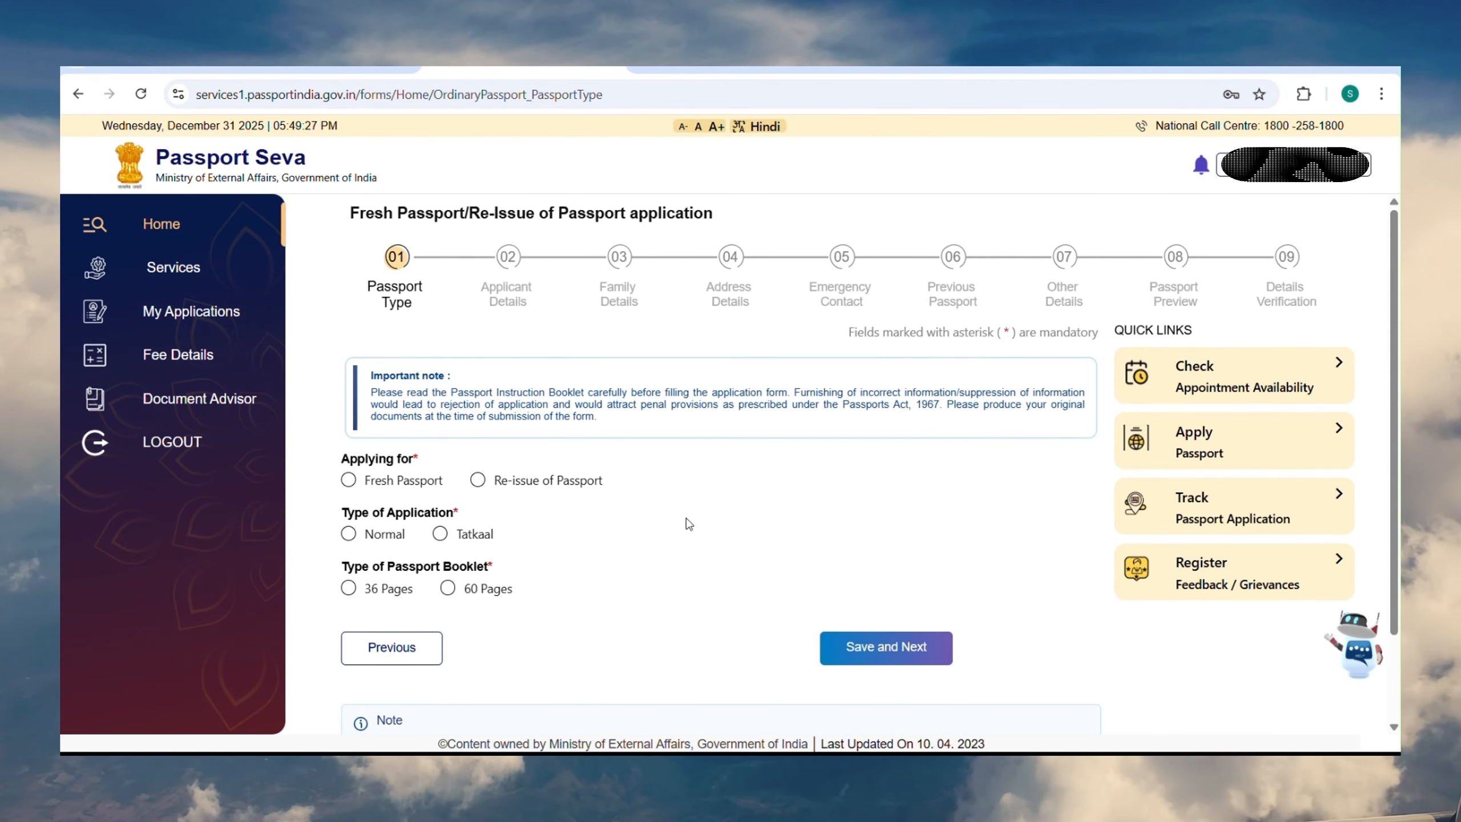
Set the passport type to Fresh Passport, Normal application and a 60 Pages booklet, then save and continue.
scroll(686, 519, "down", 1)
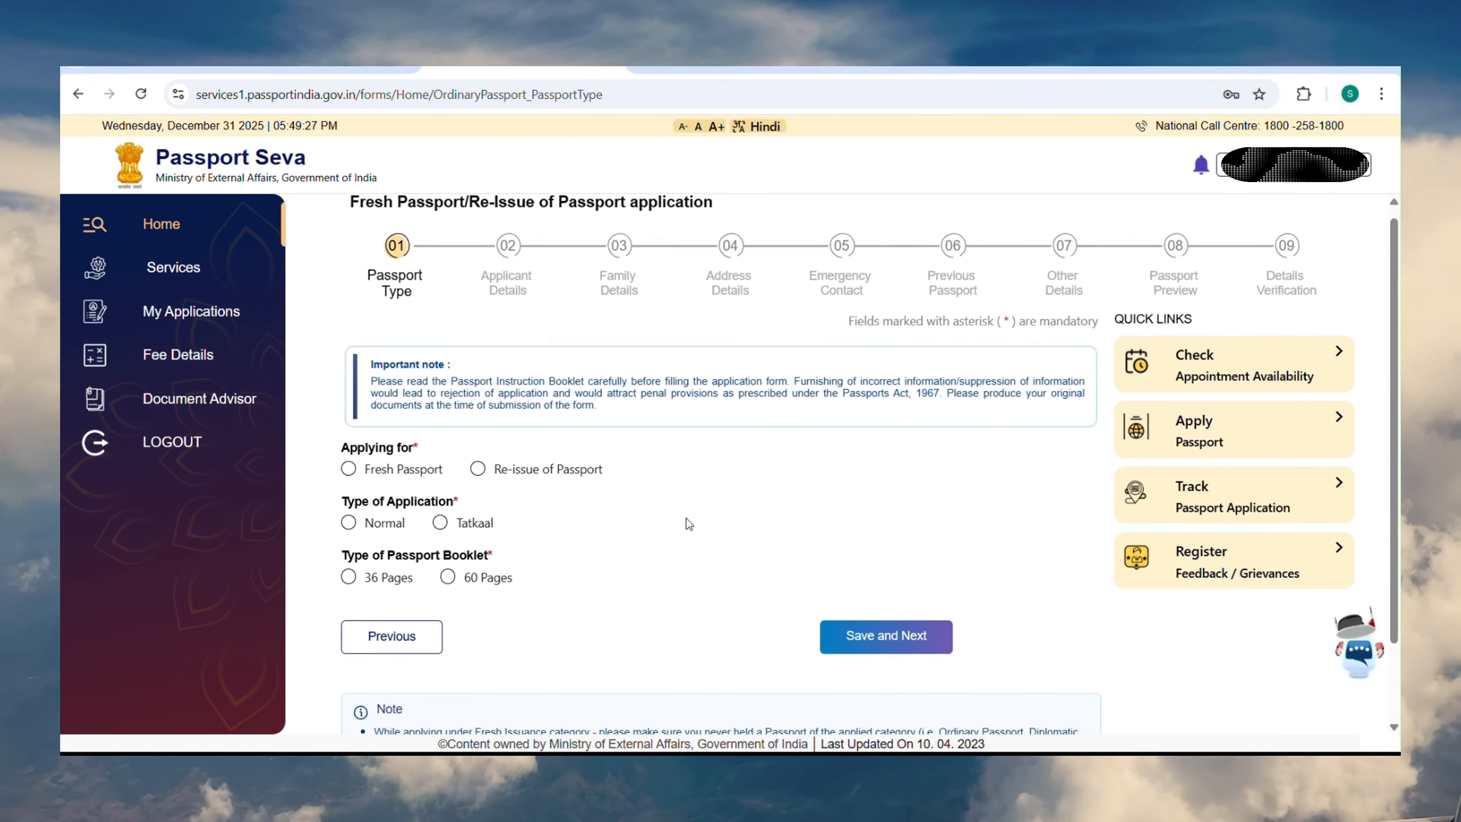
scroll(686, 518, "up", 1)
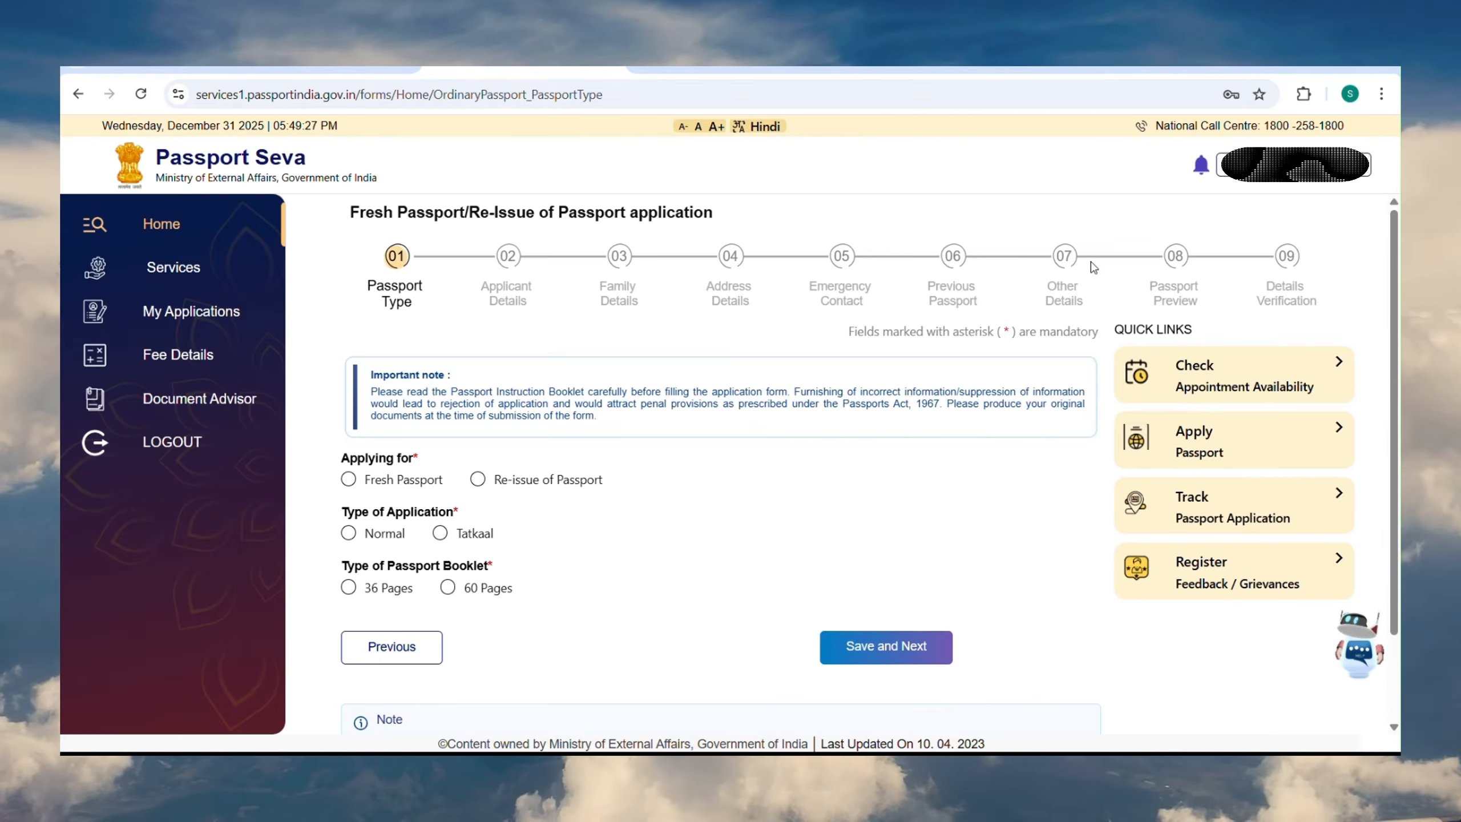
scroll(755, 396, "down", 1)
scroll(755, 396, "down", 2)
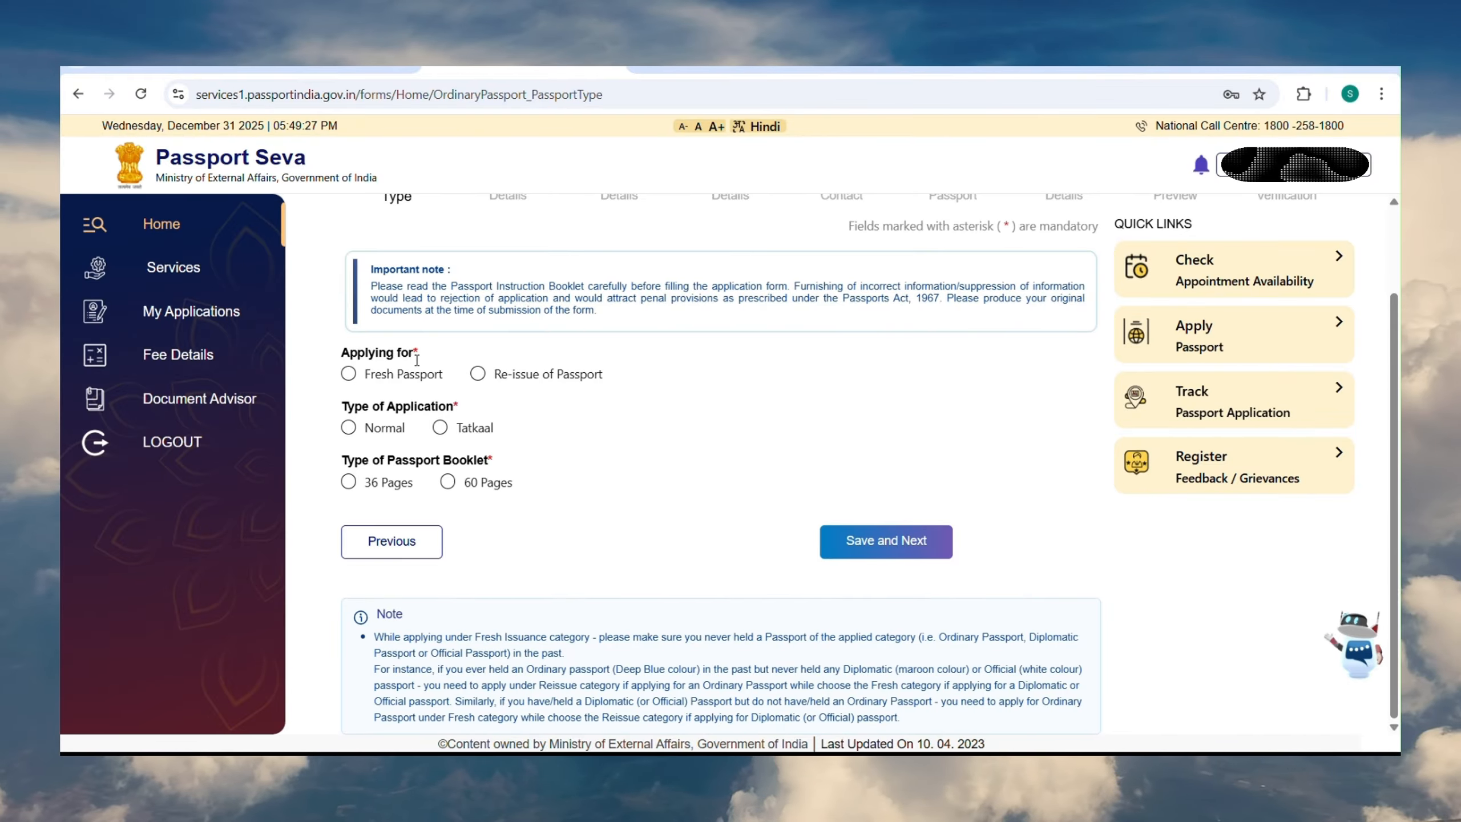
left_click(349, 375)
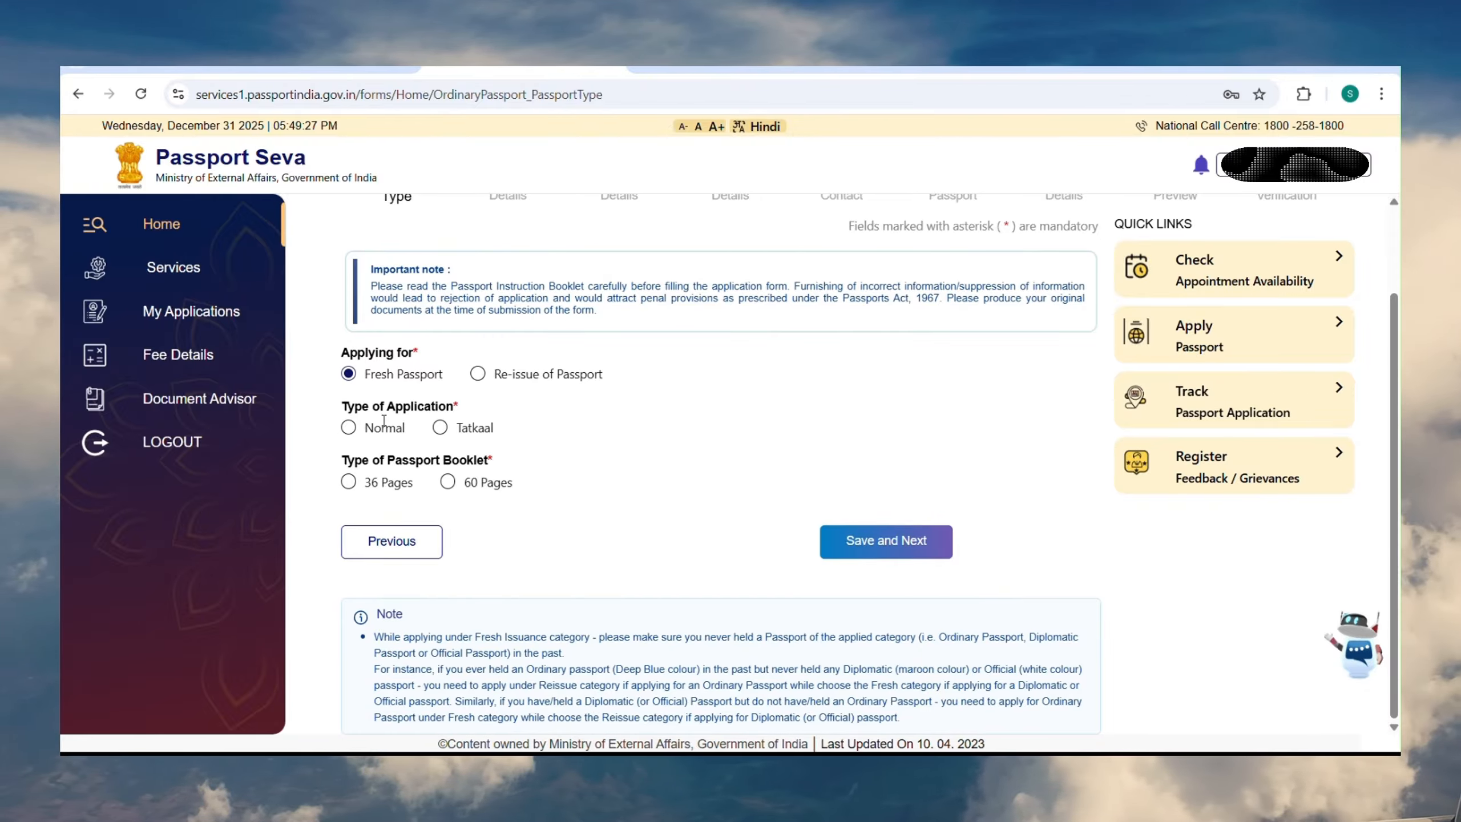
left_click(349, 428)
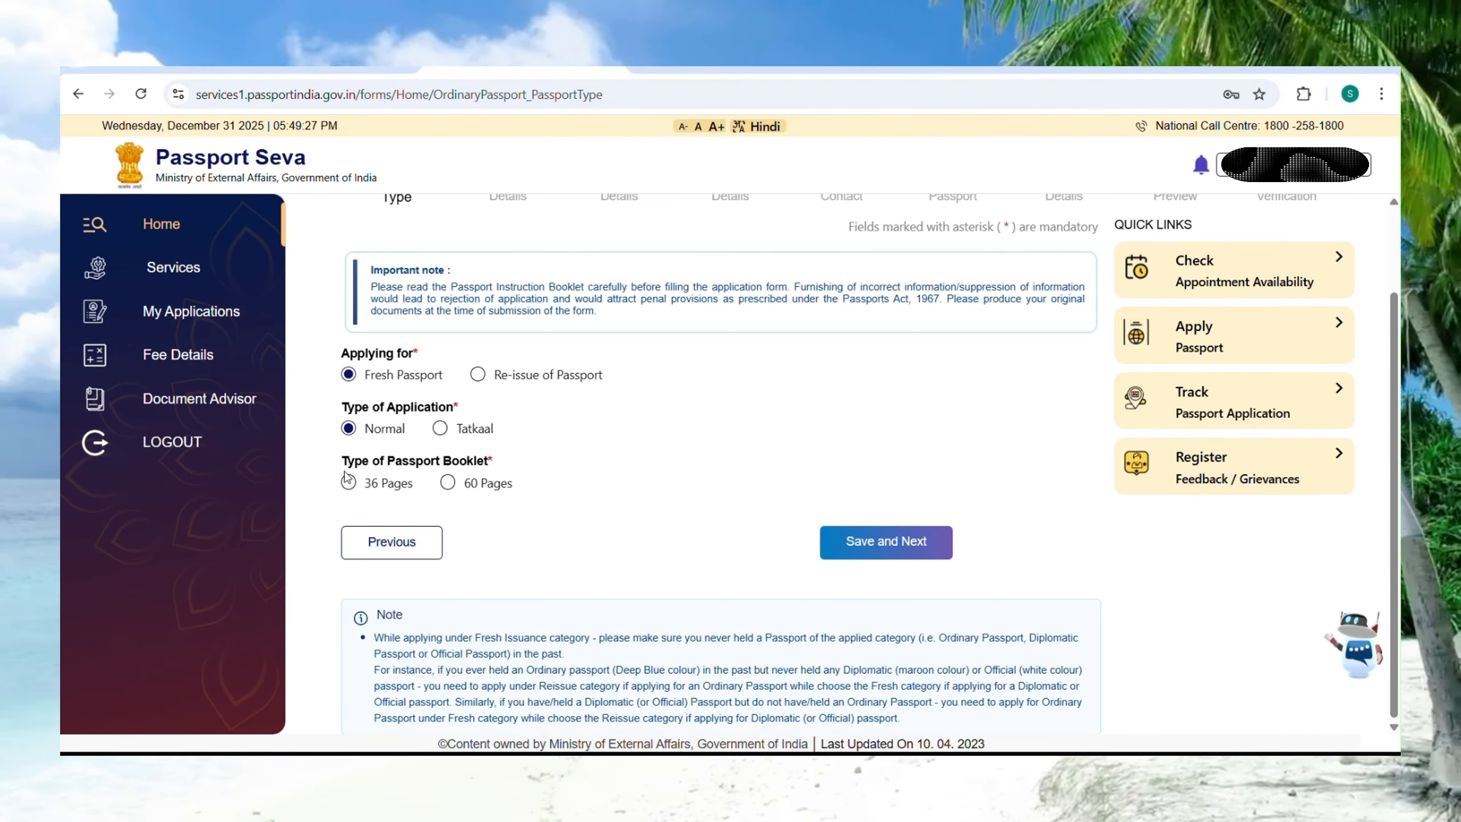
left_click(465, 478)
left_click(886, 542)
Examine the name, gender, alias, name change and birth fields of the Applicant Details form.
scroll(886, 543, "down", 1)
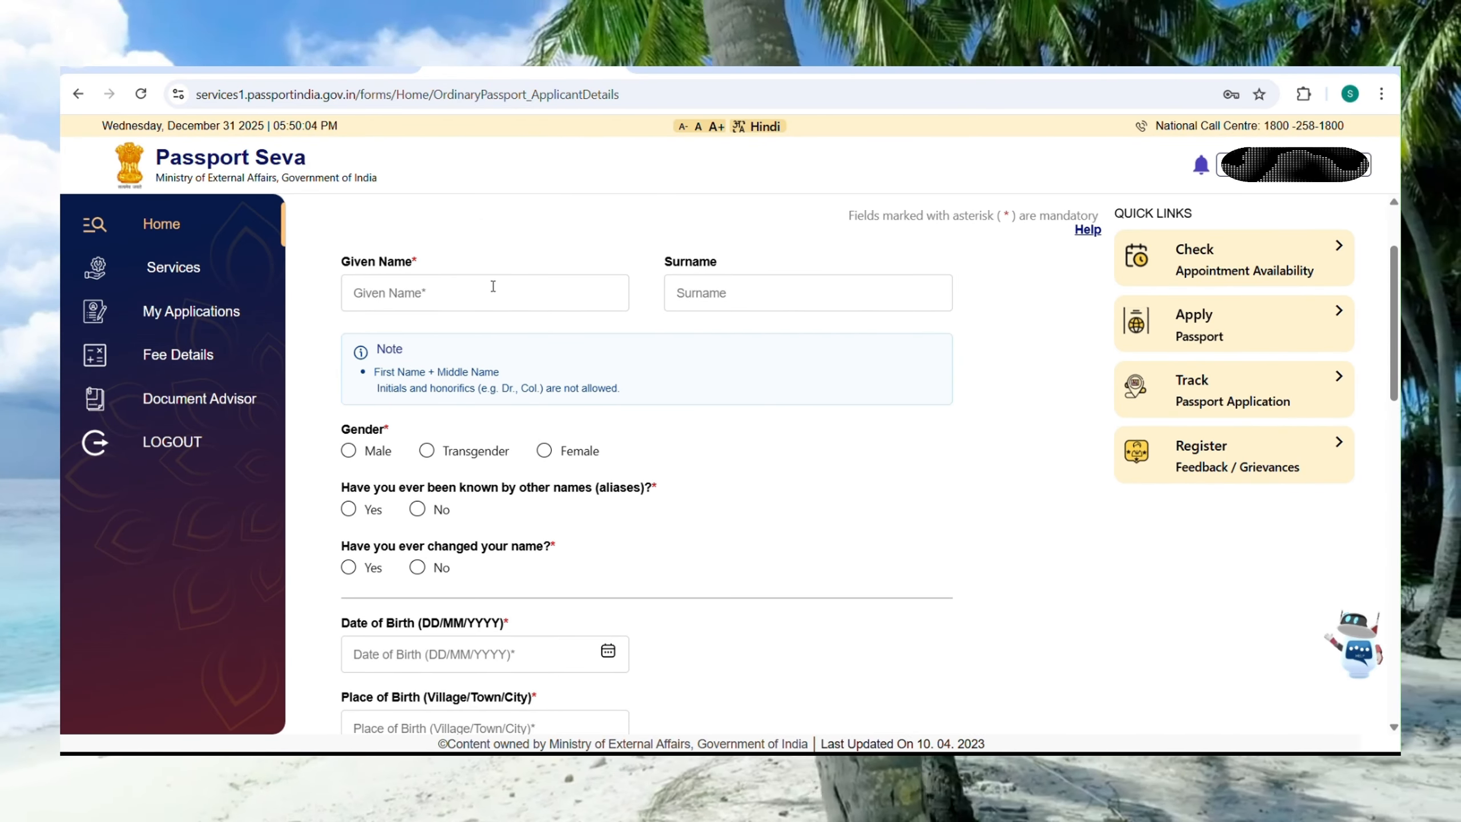
left_click(493, 286)
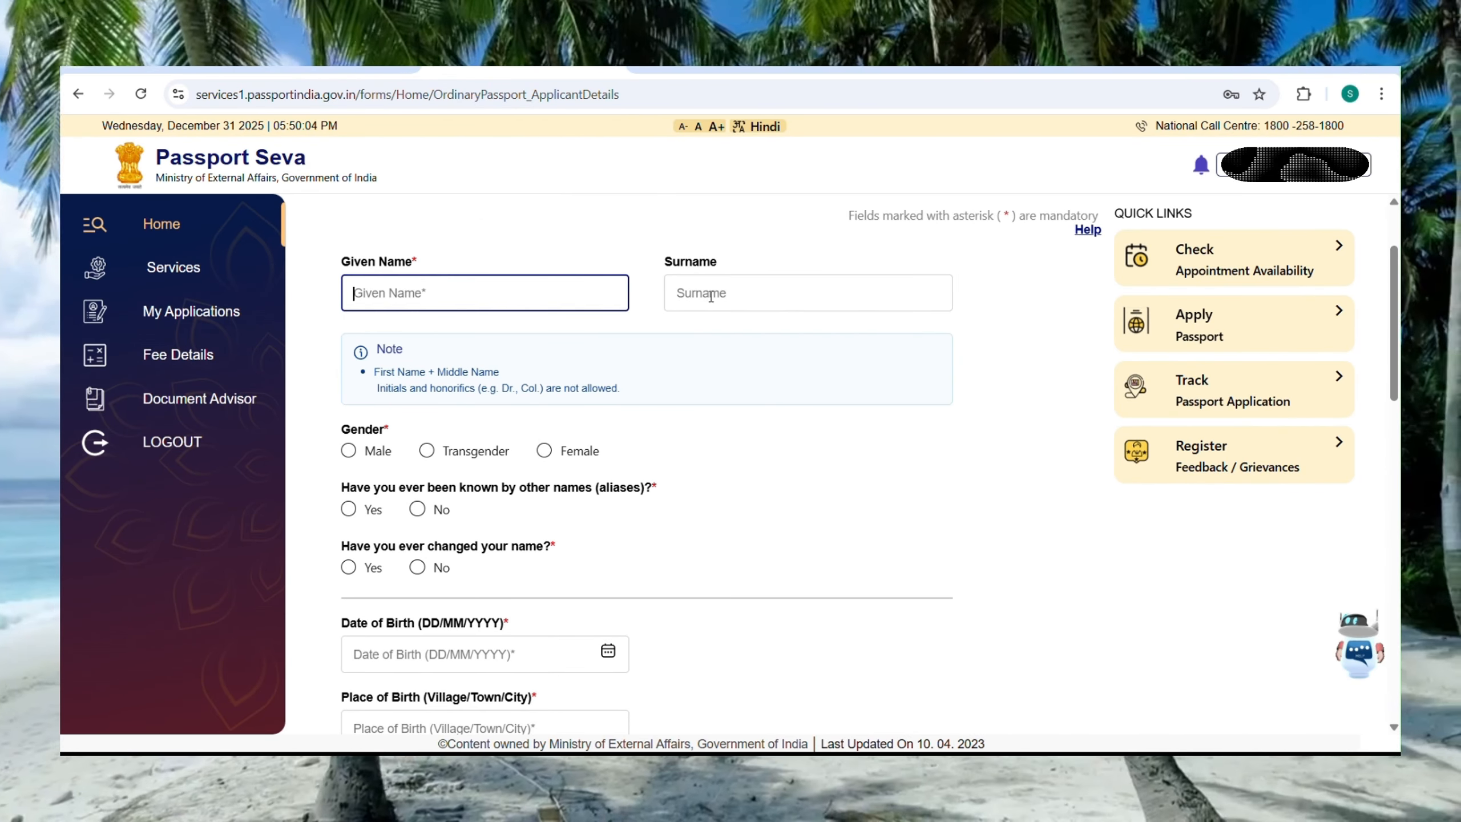
left_click(710, 295)
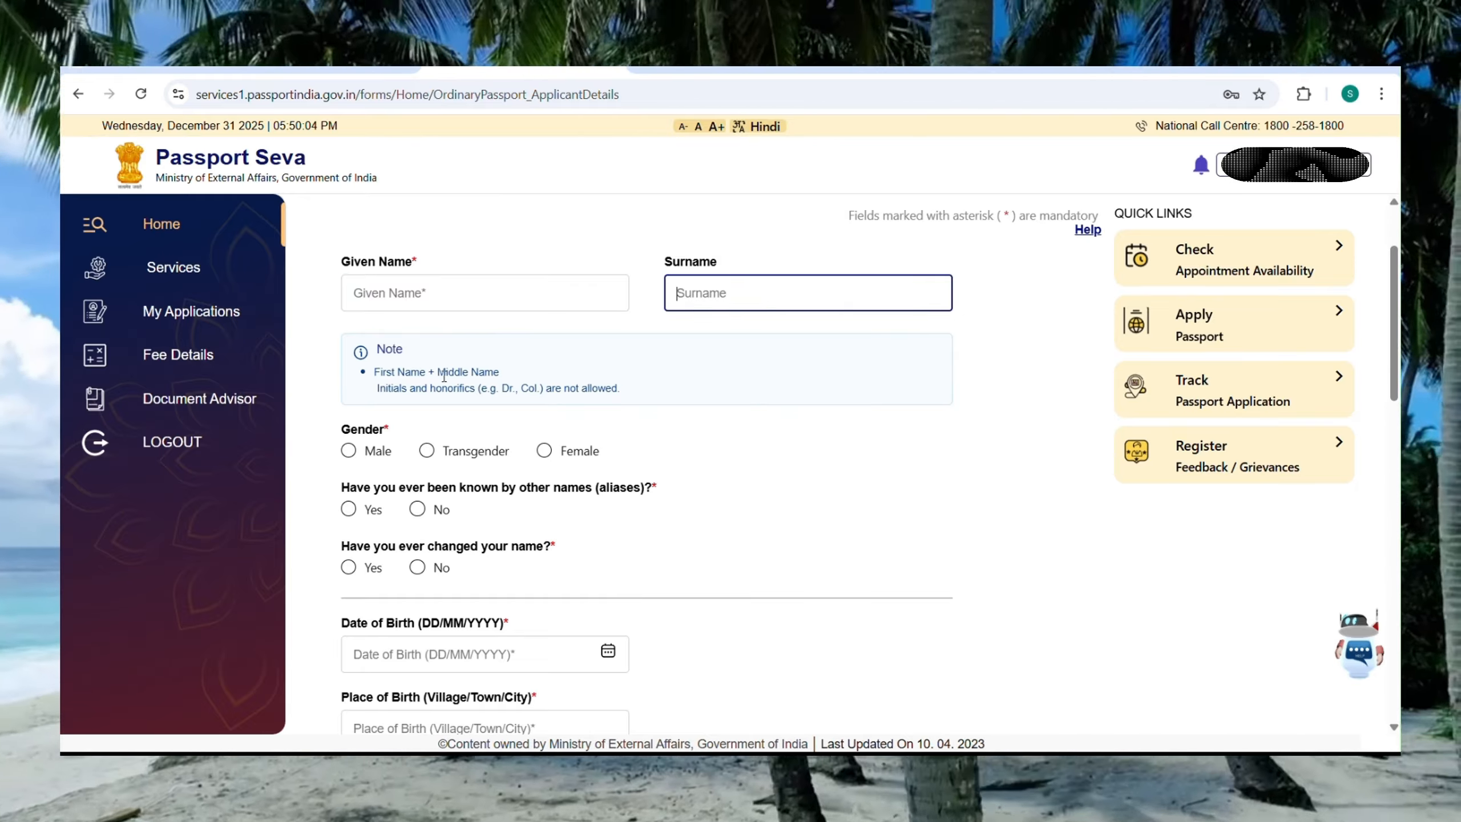
scroll(710, 460, "down", 1)
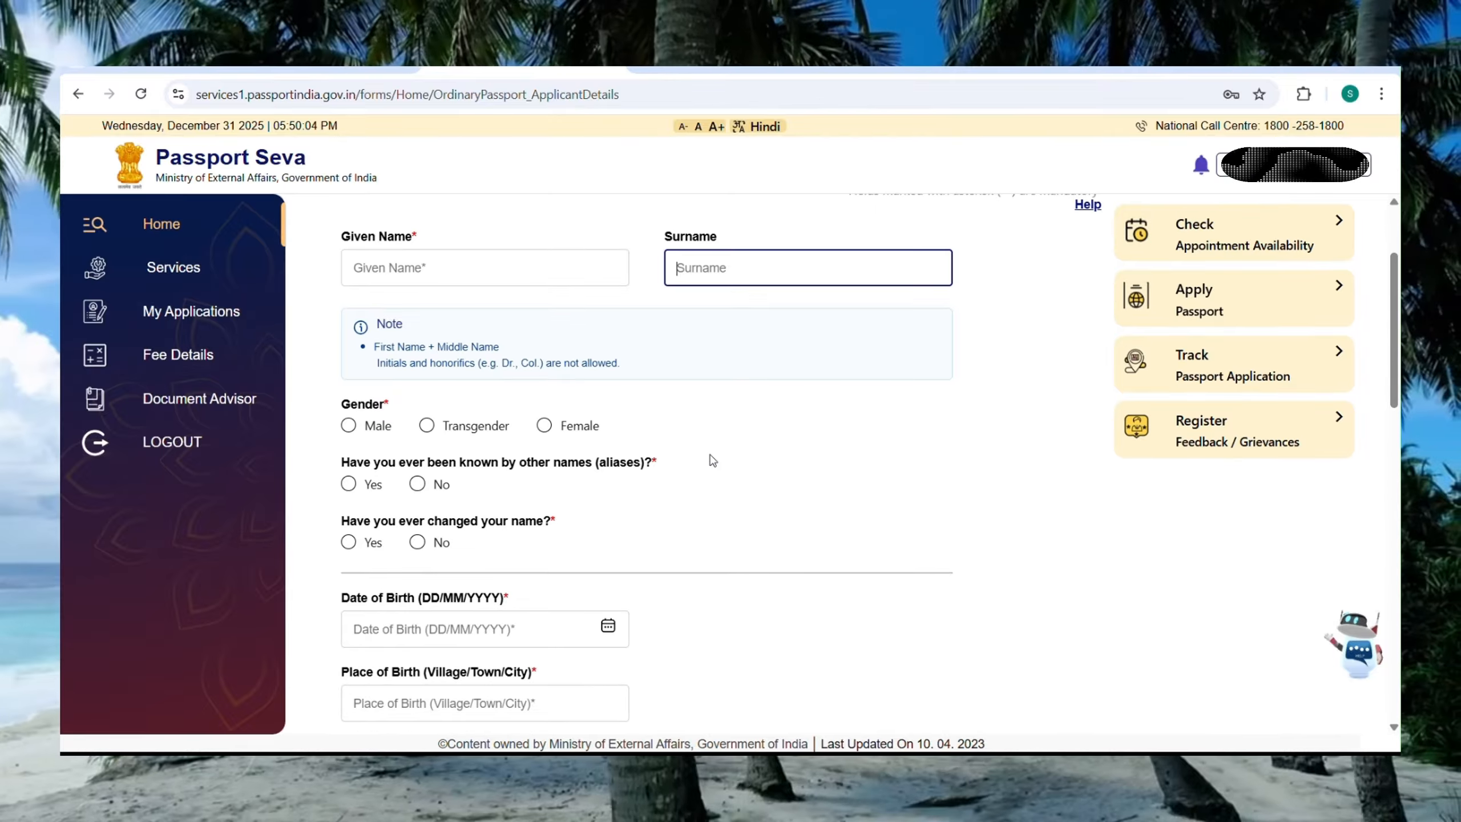
scroll(712, 461, "down", 1)
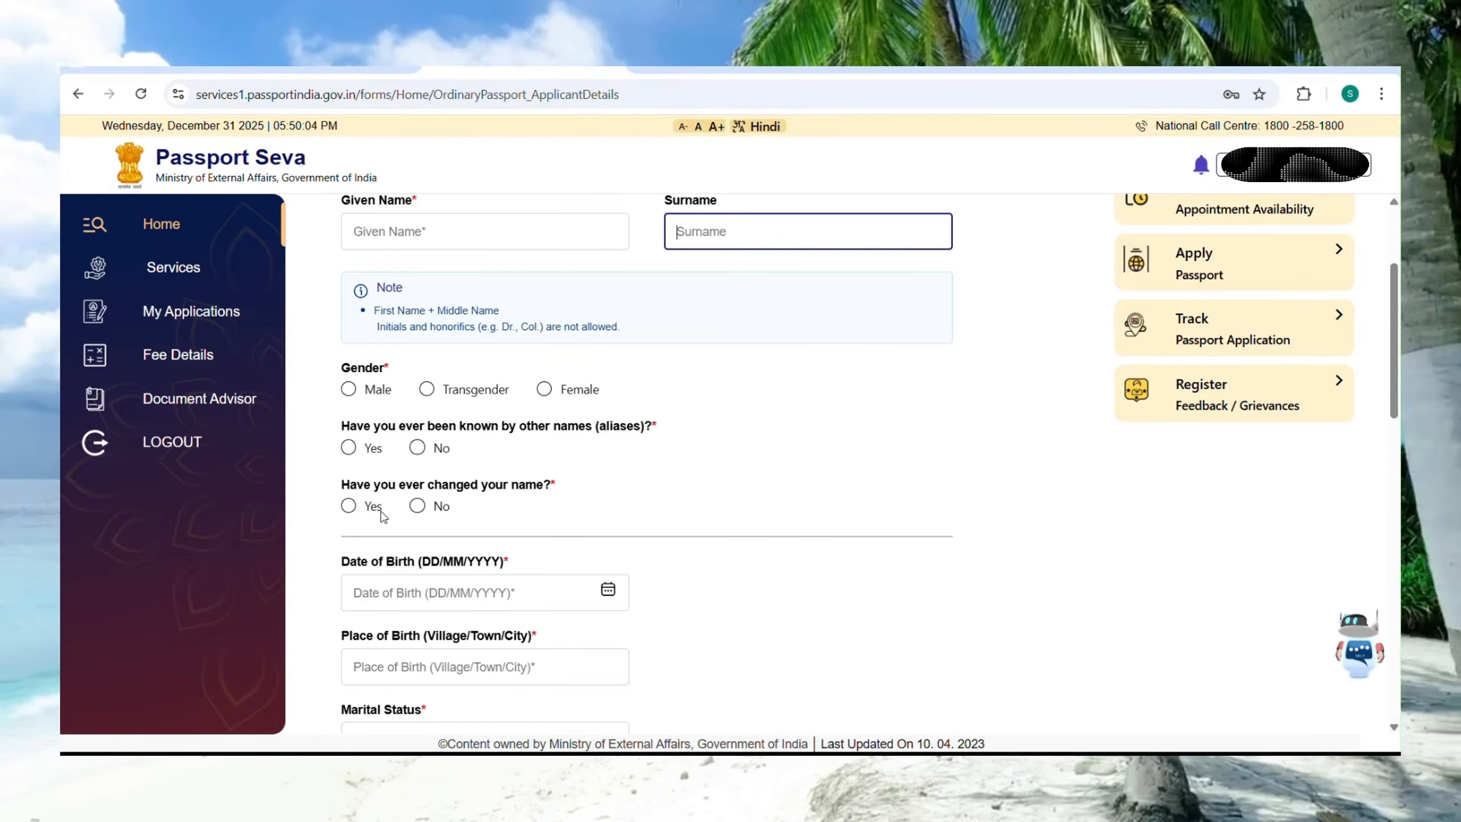
scroll(640, 516, "down", 3)
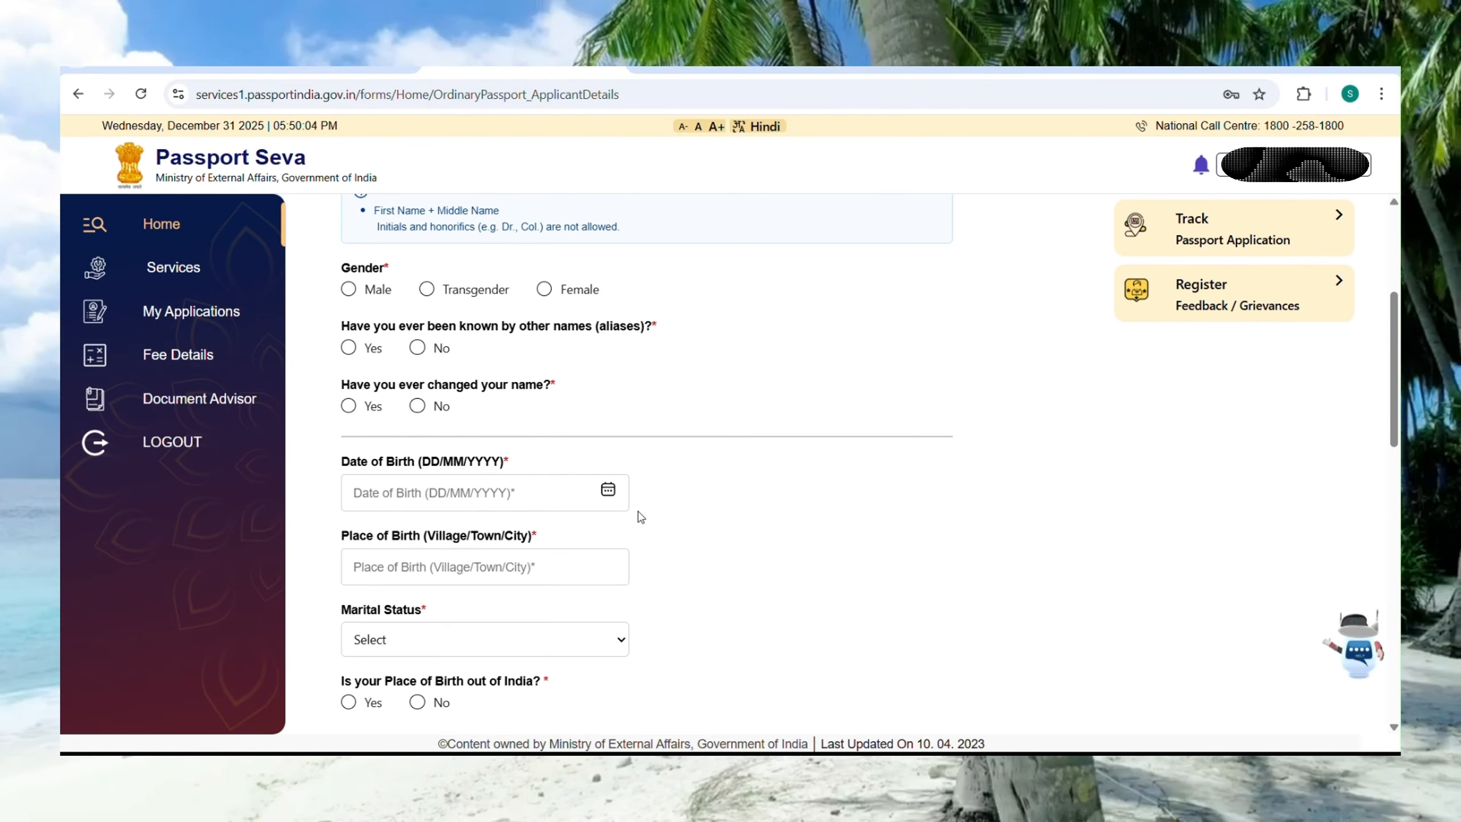
scroll(639, 513, "up", 3)
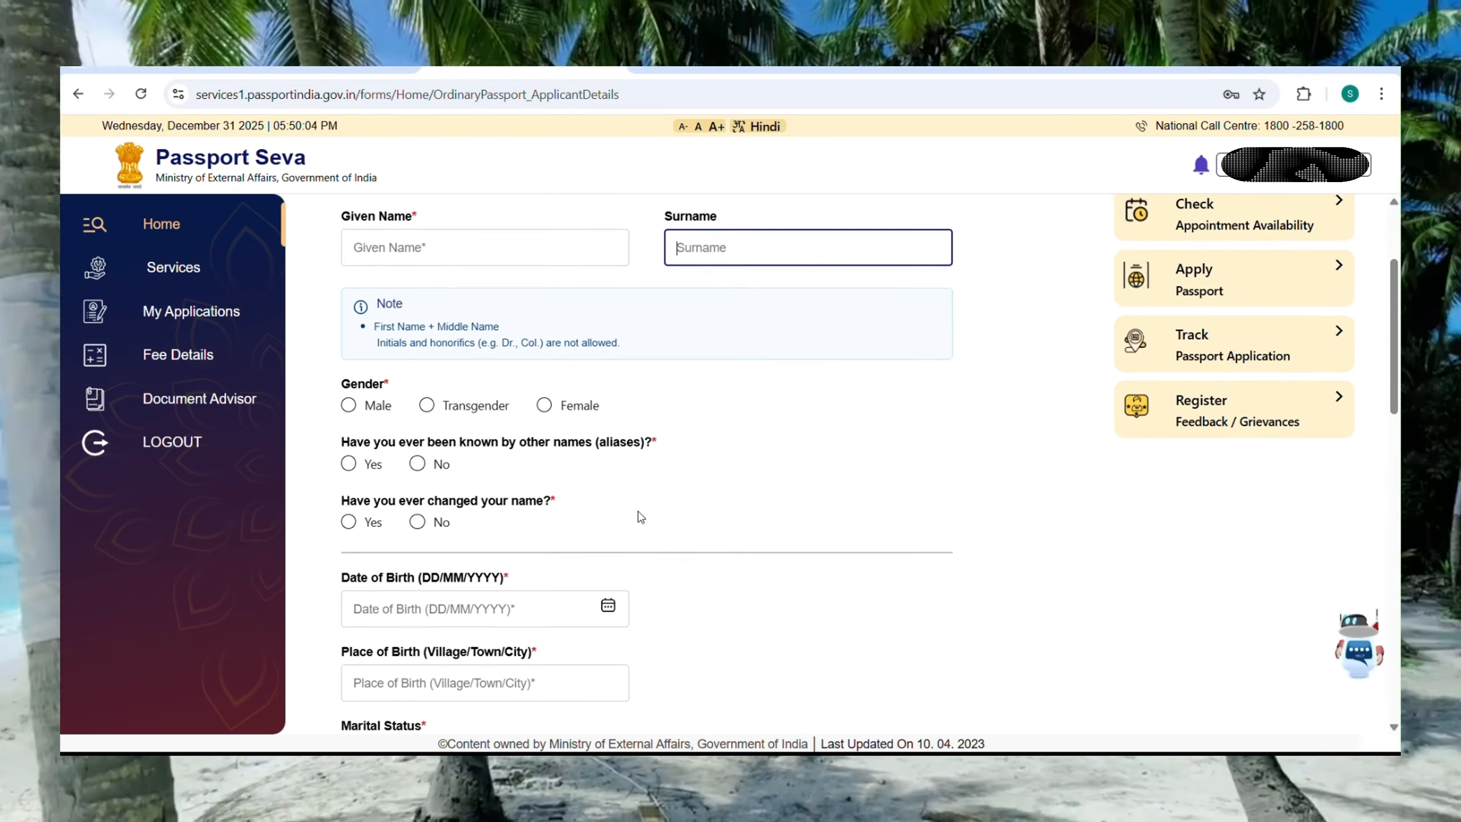
Set the gender to Male, marital status to Single, and the birthplace to within India in the state of Uttar Pradesh.
left_click(371, 416)
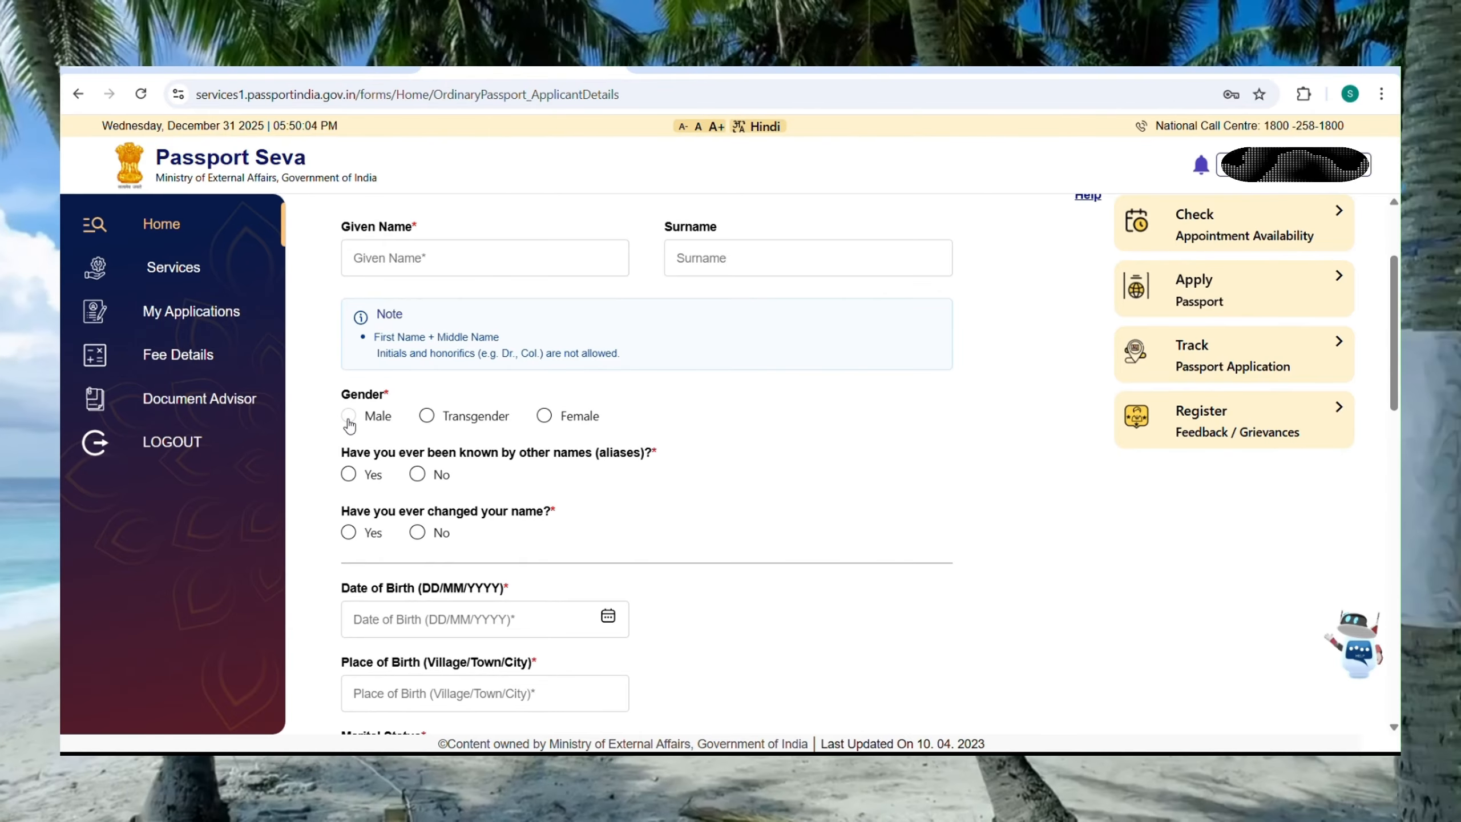
scroll(517, 431, "down", 8)
left_click(525, 430)
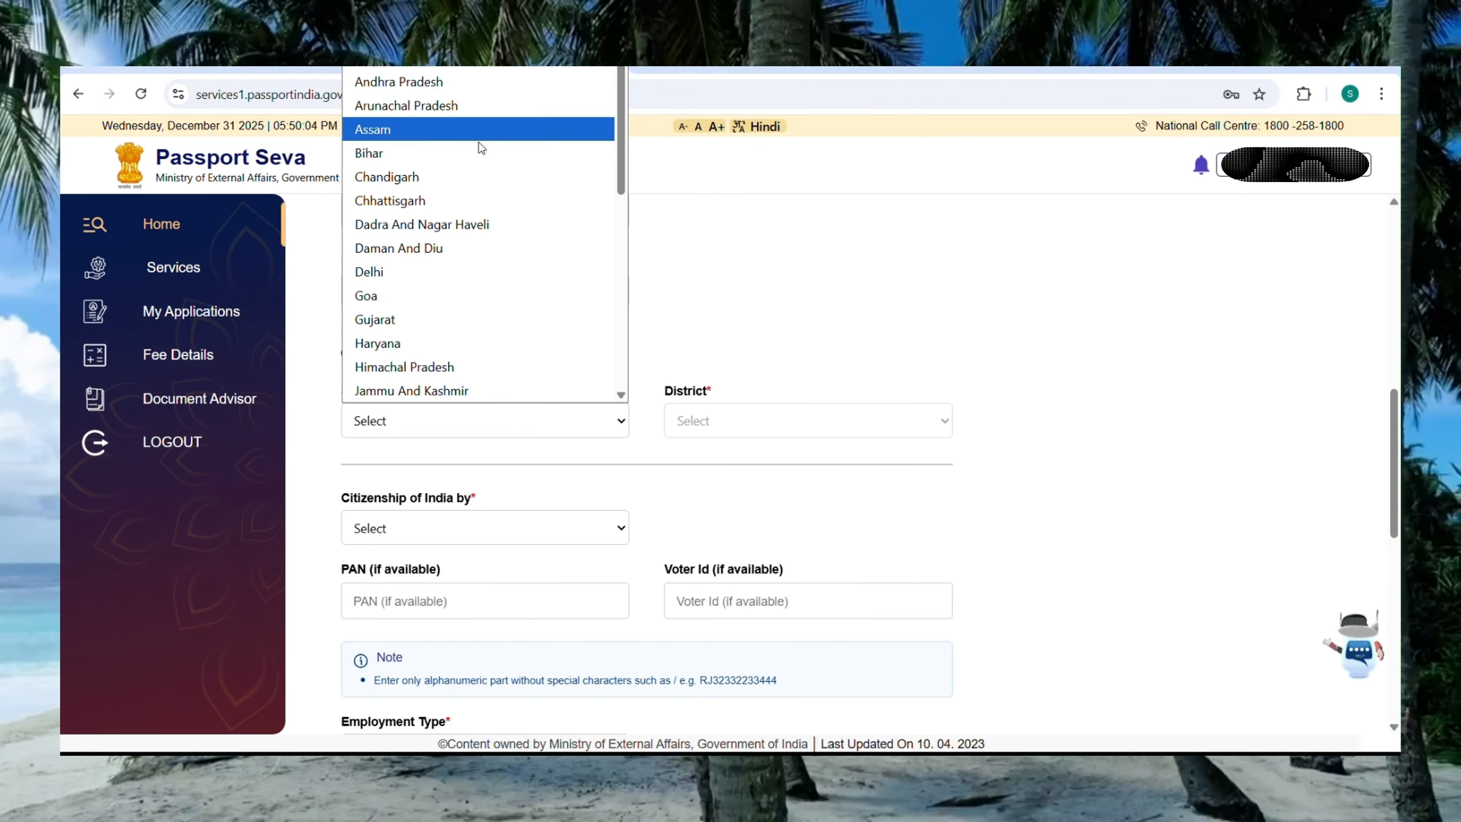
scroll(480, 345, "down", 8)
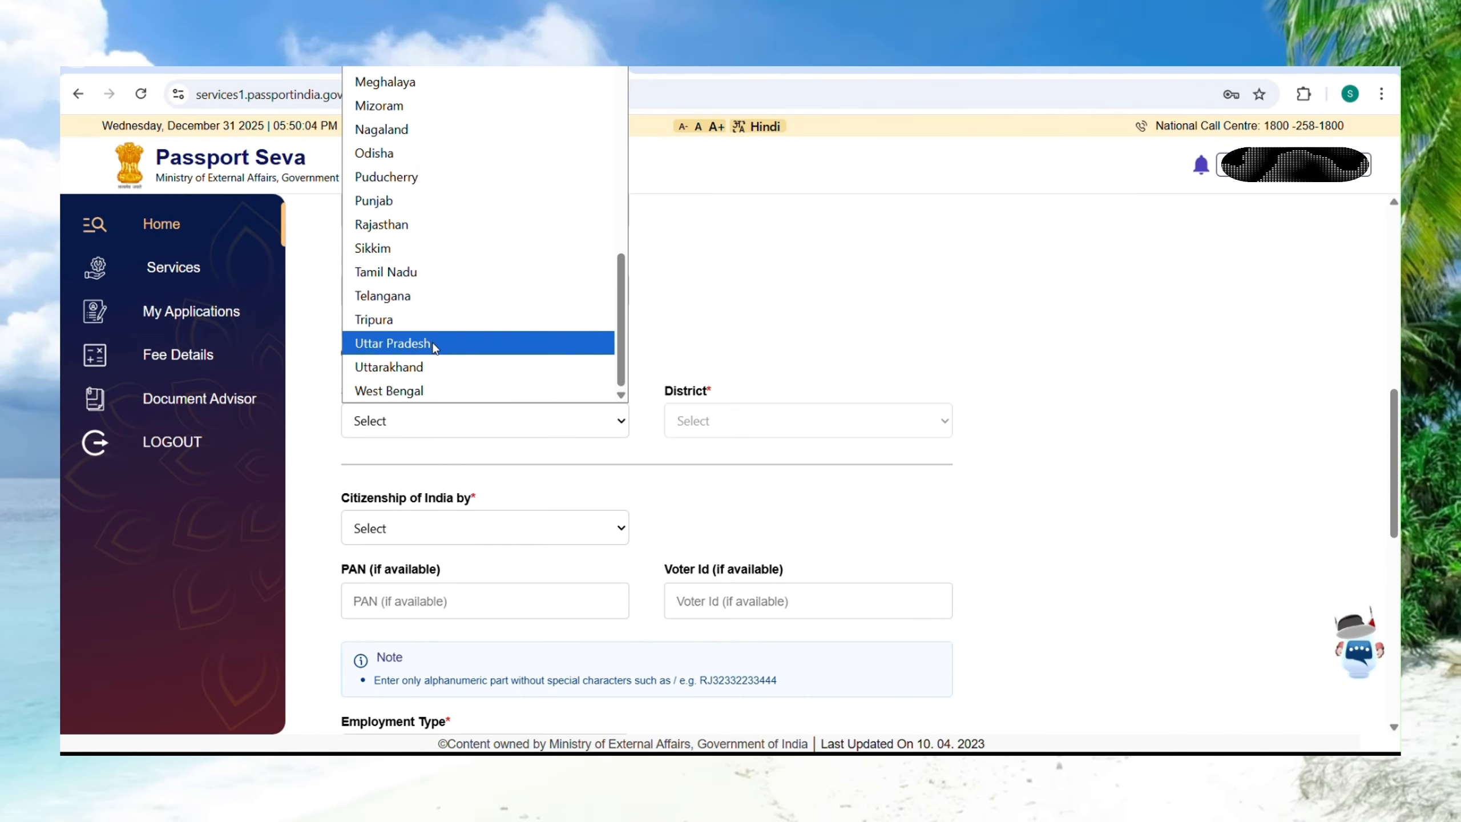
left_click(433, 344)
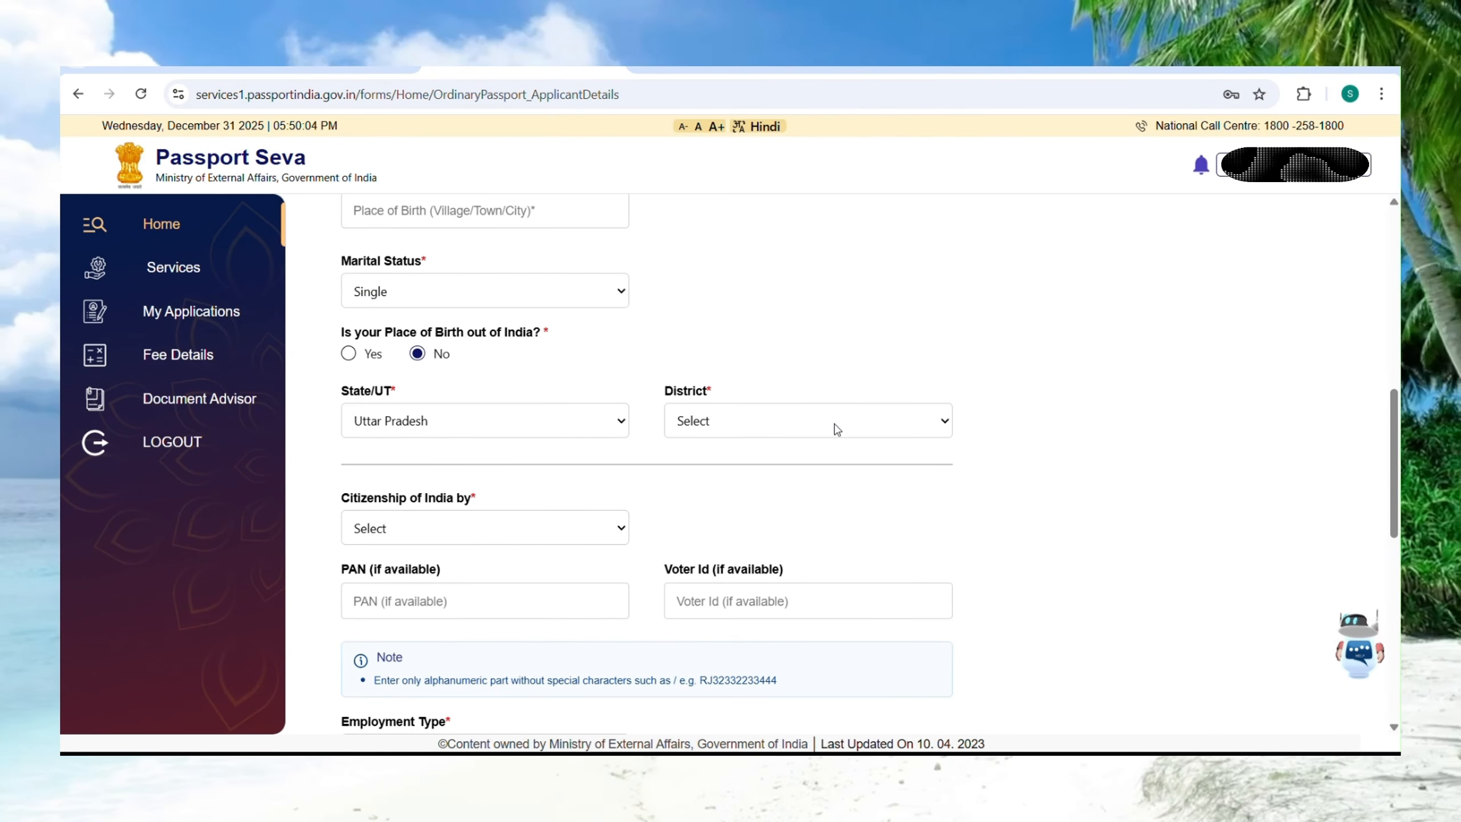
Set the place of birth district to Kanpur Nagar.
left_click(839, 428)
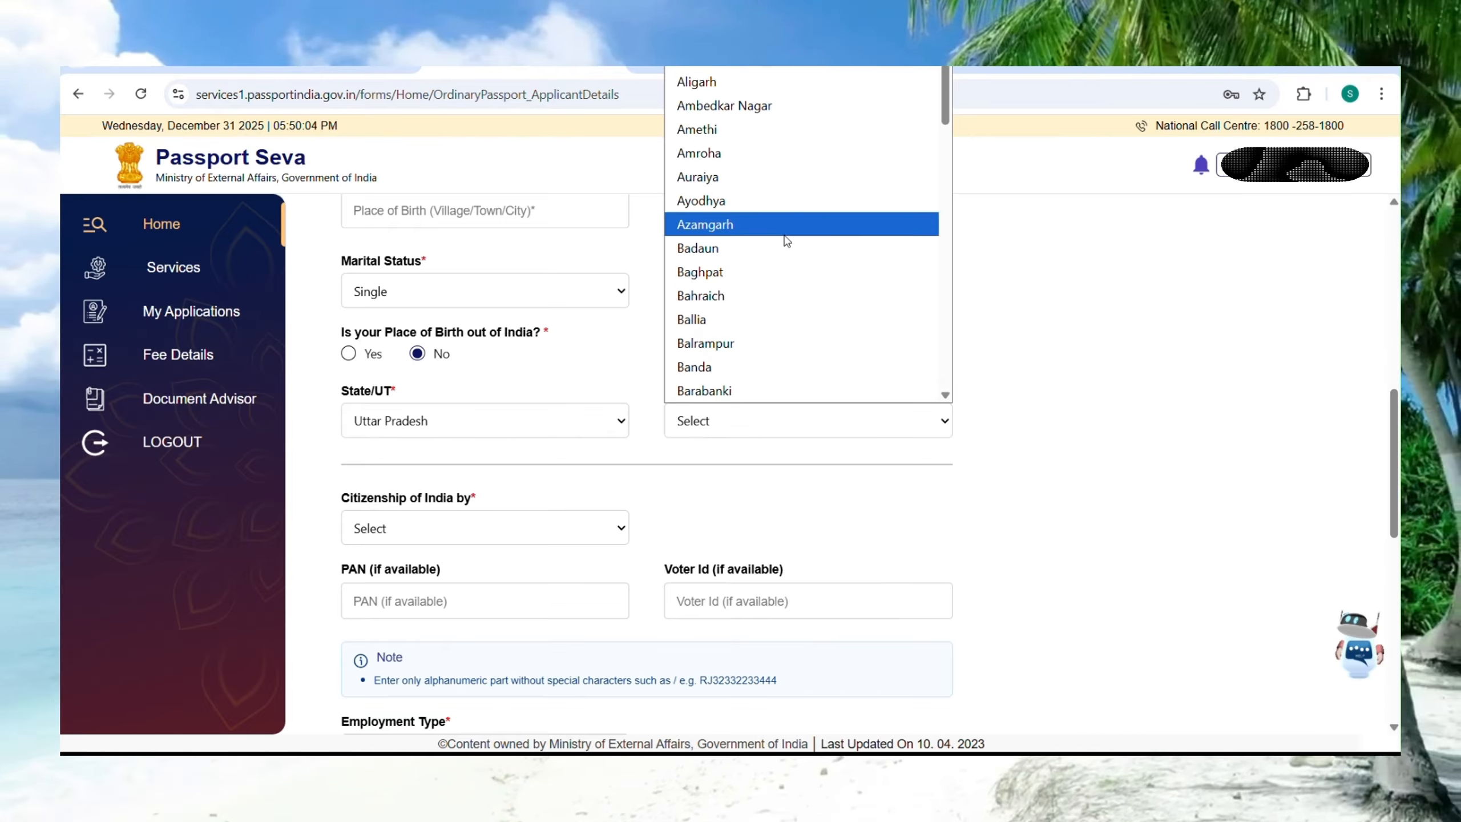
scroll(783, 239, "down", 10)
scroll(783, 239, "down", 3)
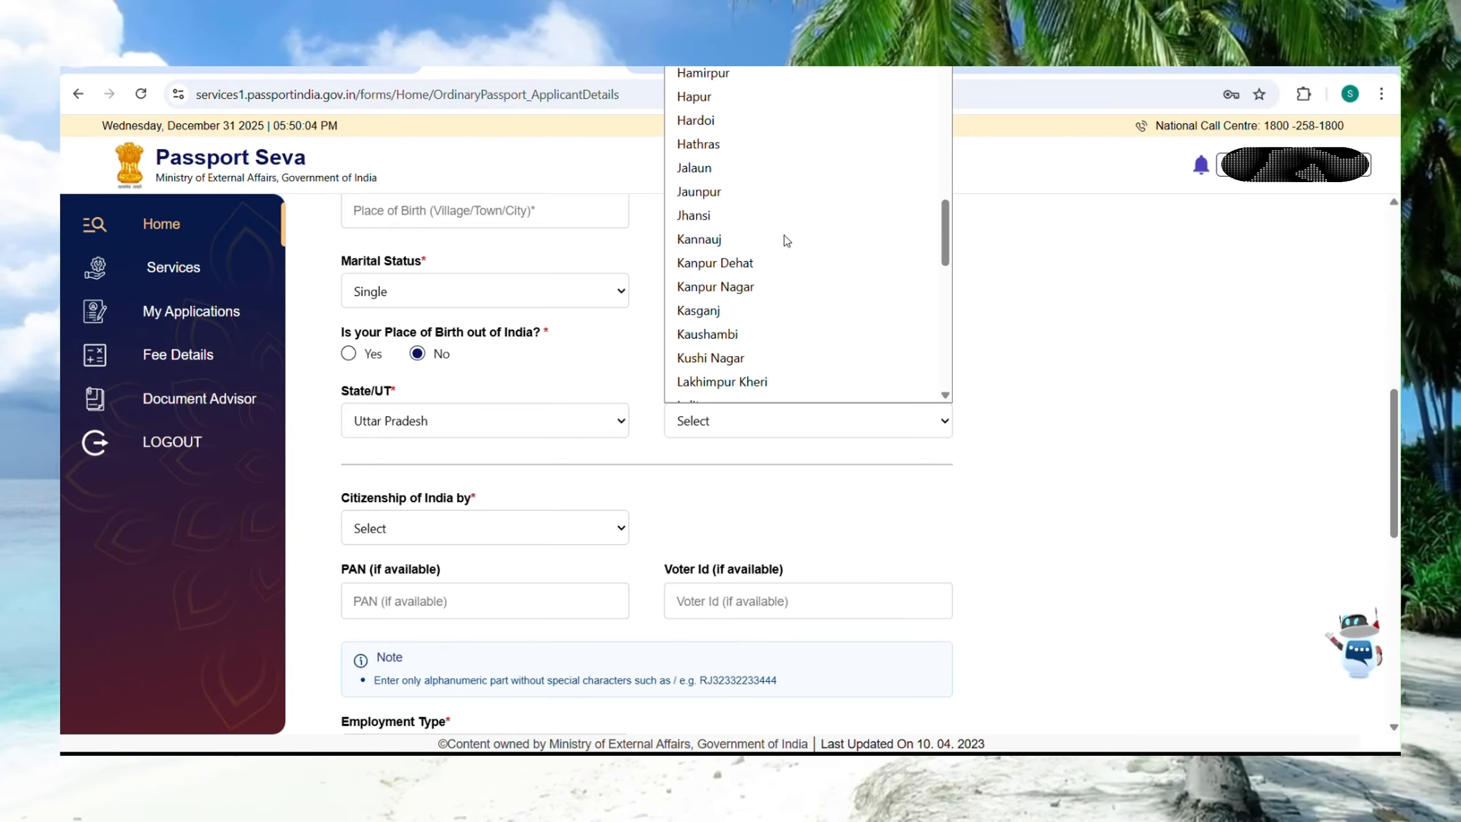
left_click(726, 295)
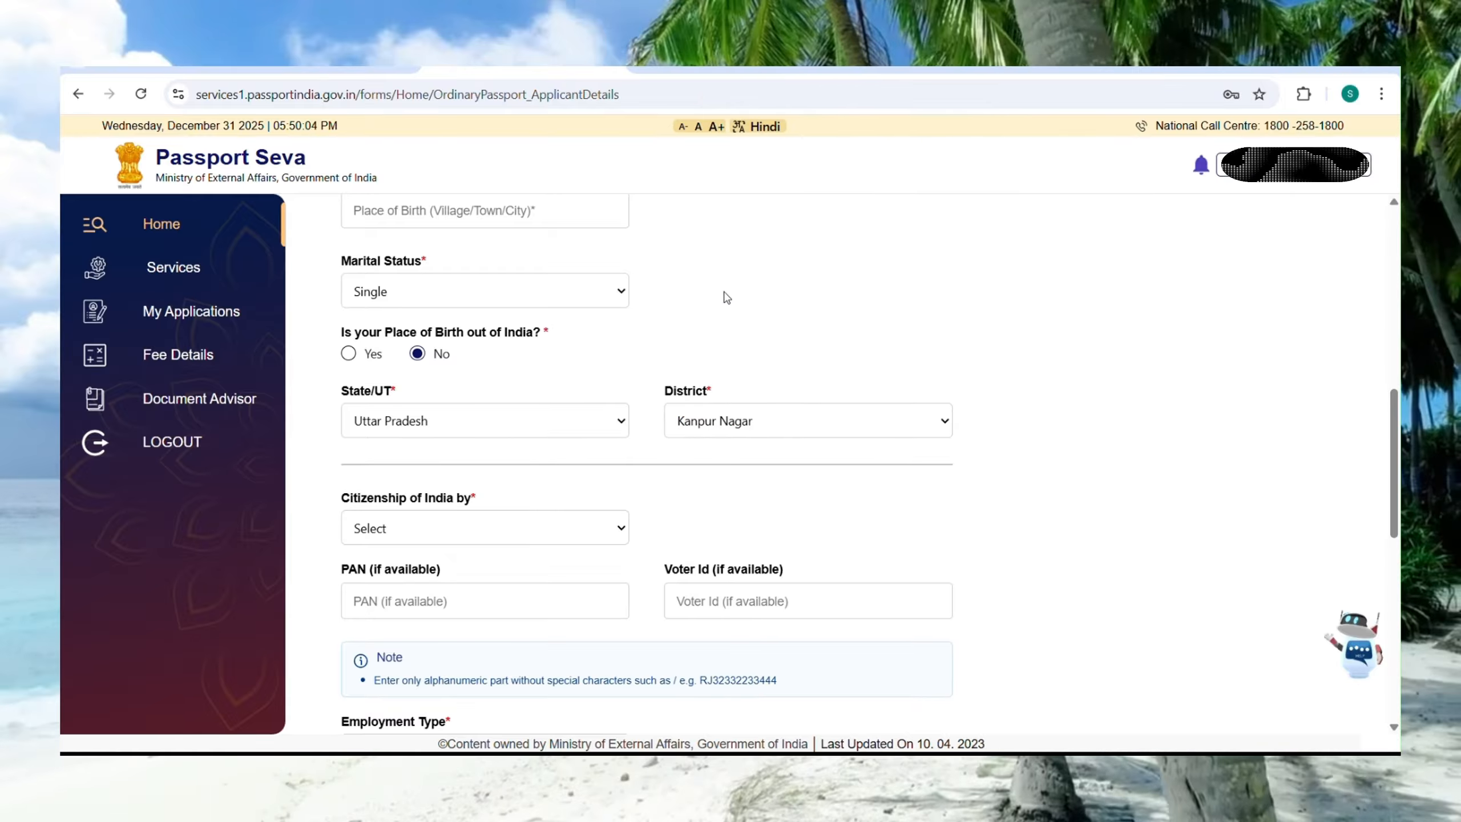
Set Citizenship of India by to Birth.
scroll(649, 498, "down", 3)
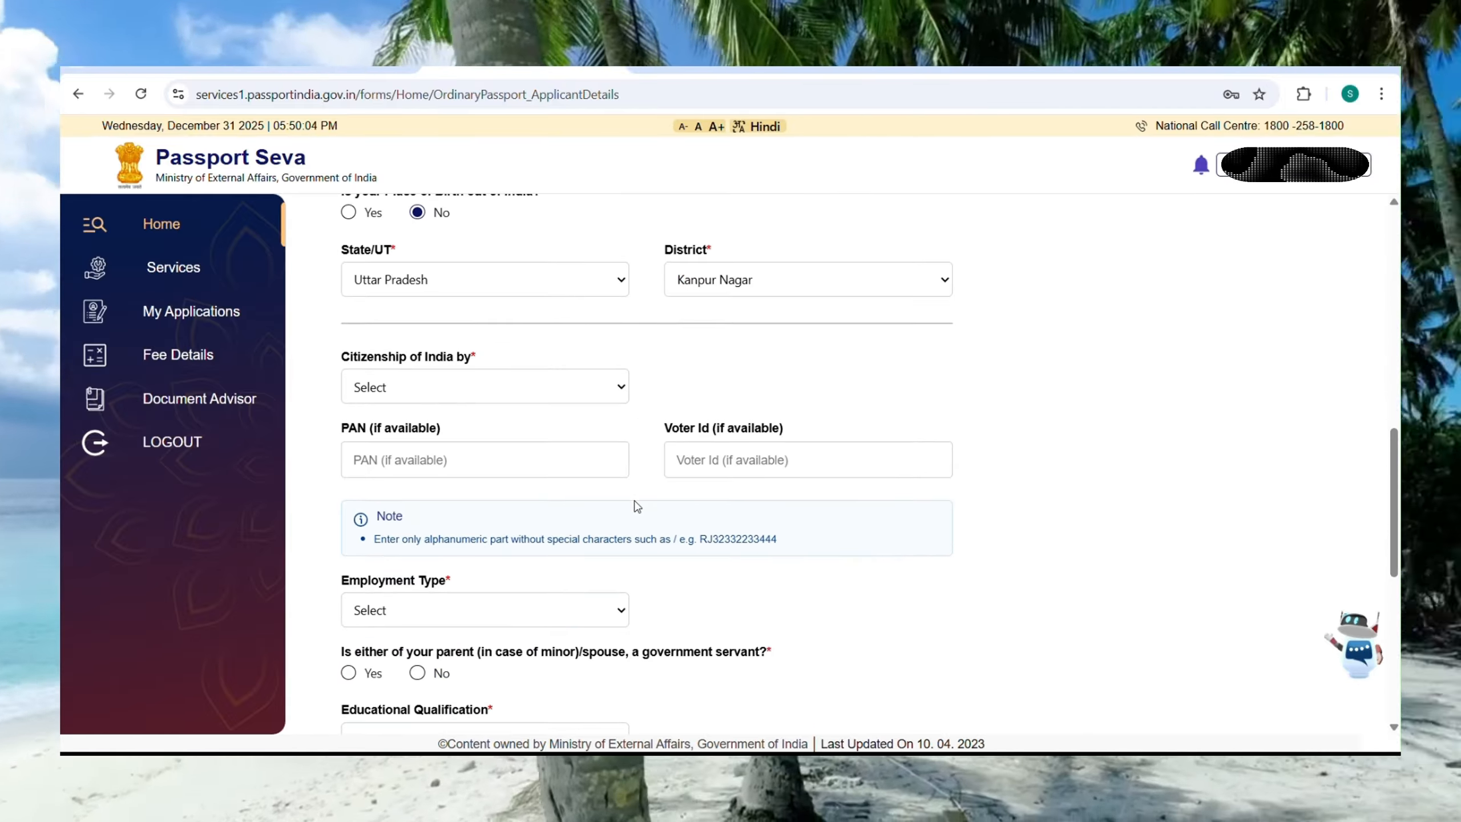
left_click(546, 386)
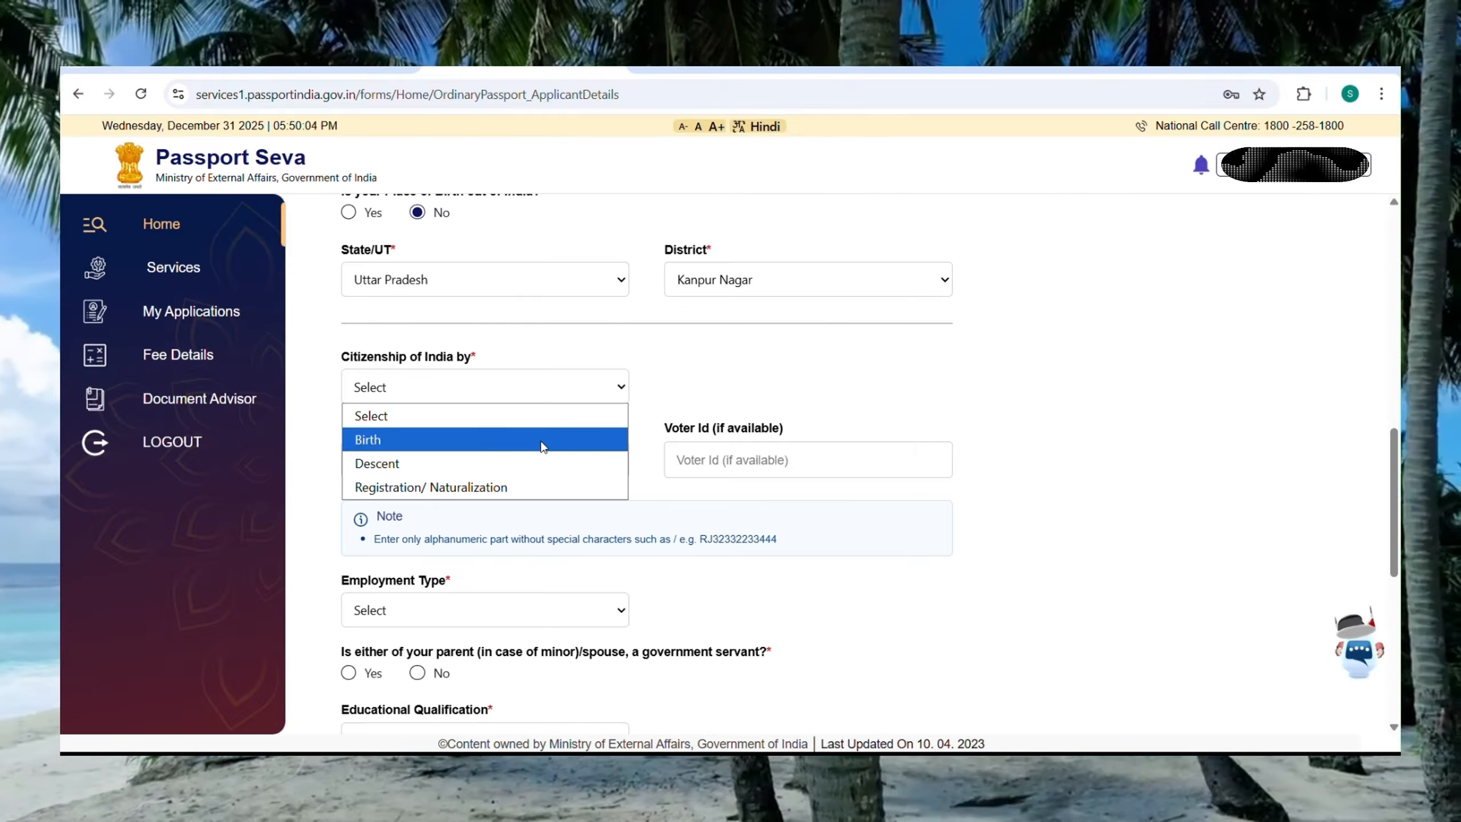
left_click(540, 441)
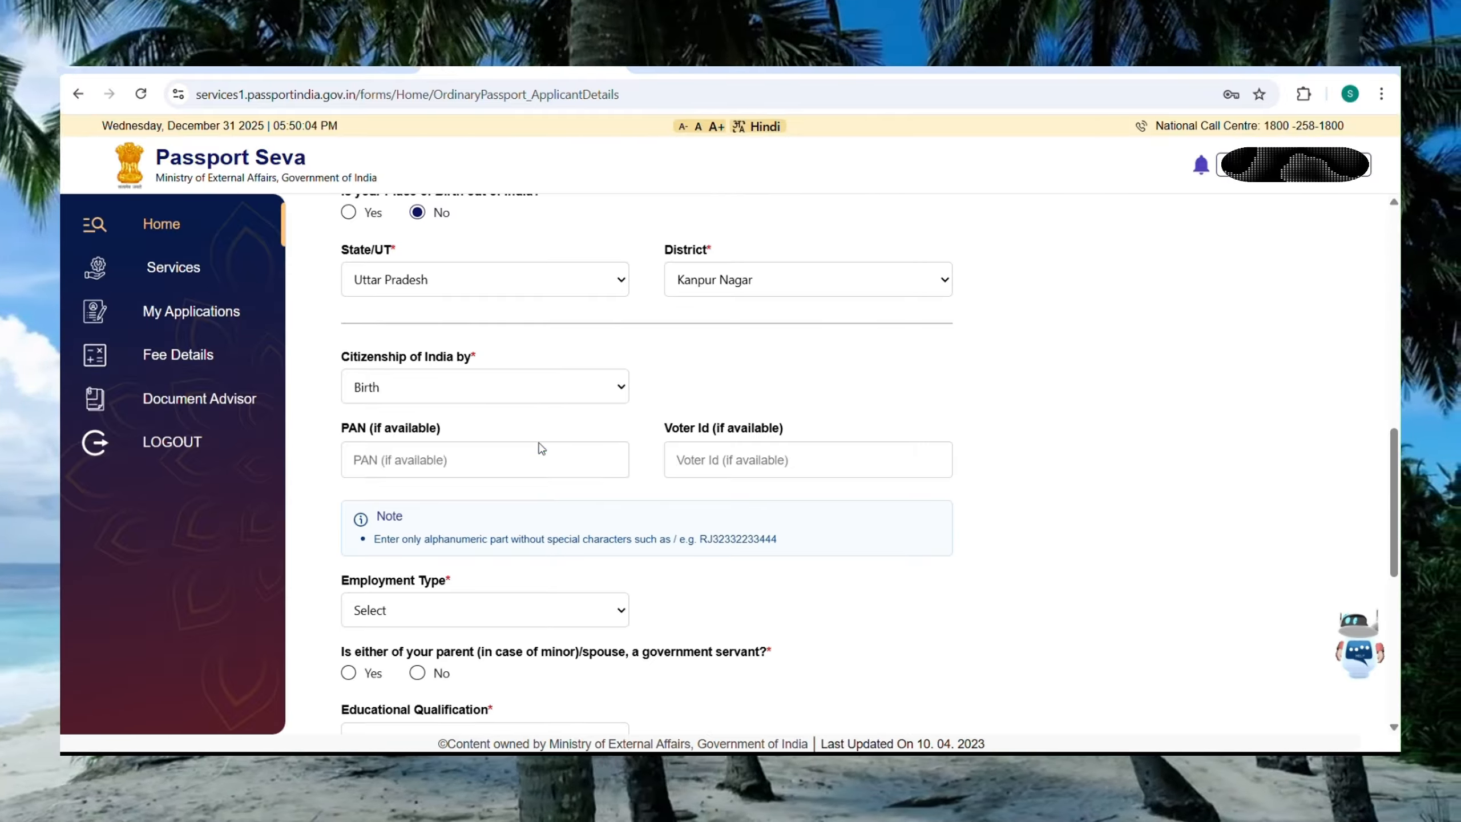
Review the optional PAN and Voter Id fields and the available Employment Type options.
scroll(611, 434, "down", 2)
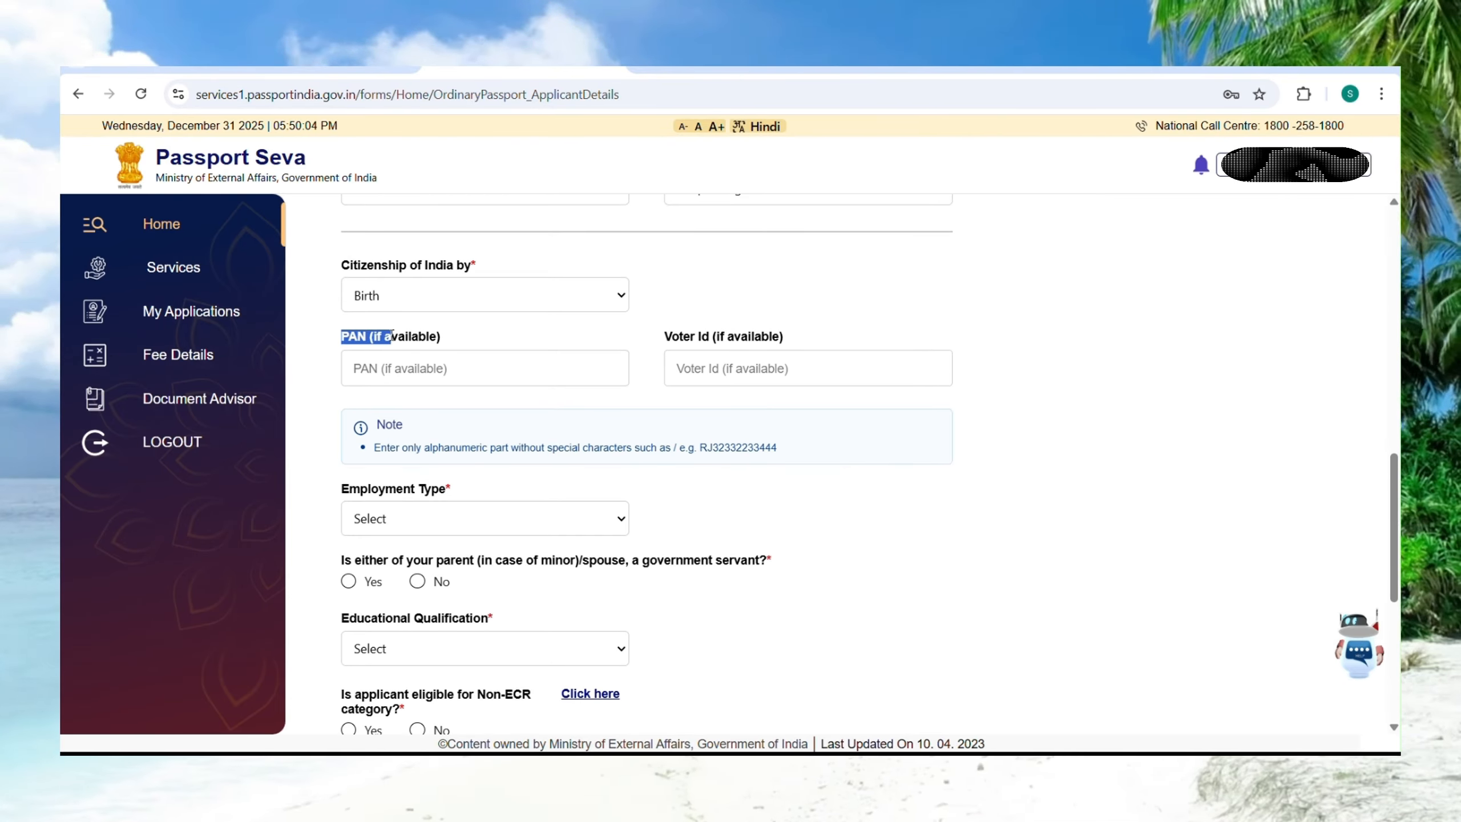
left_click(506, 356)
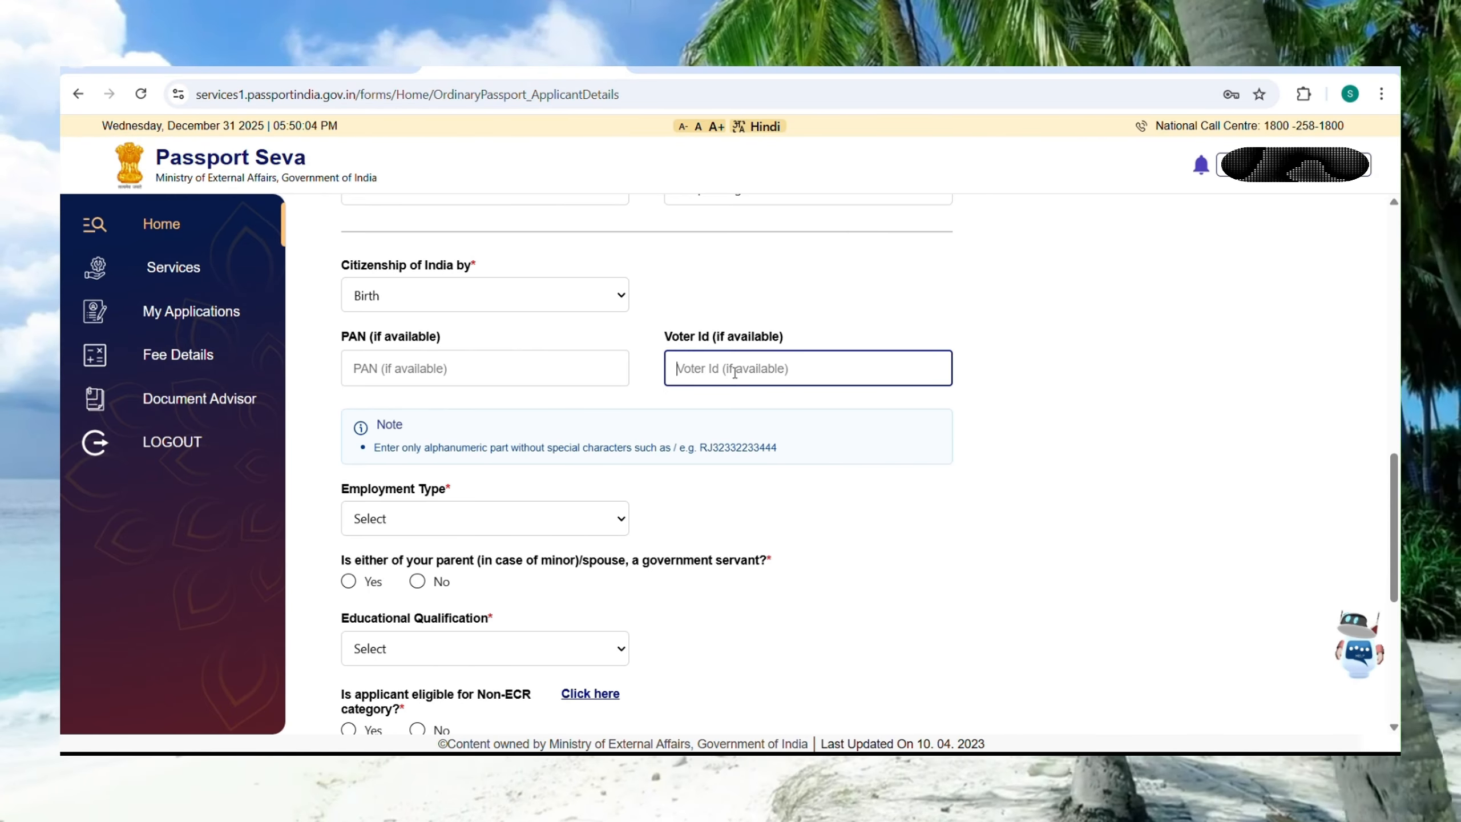
scroll(625, 405, "down", 2)
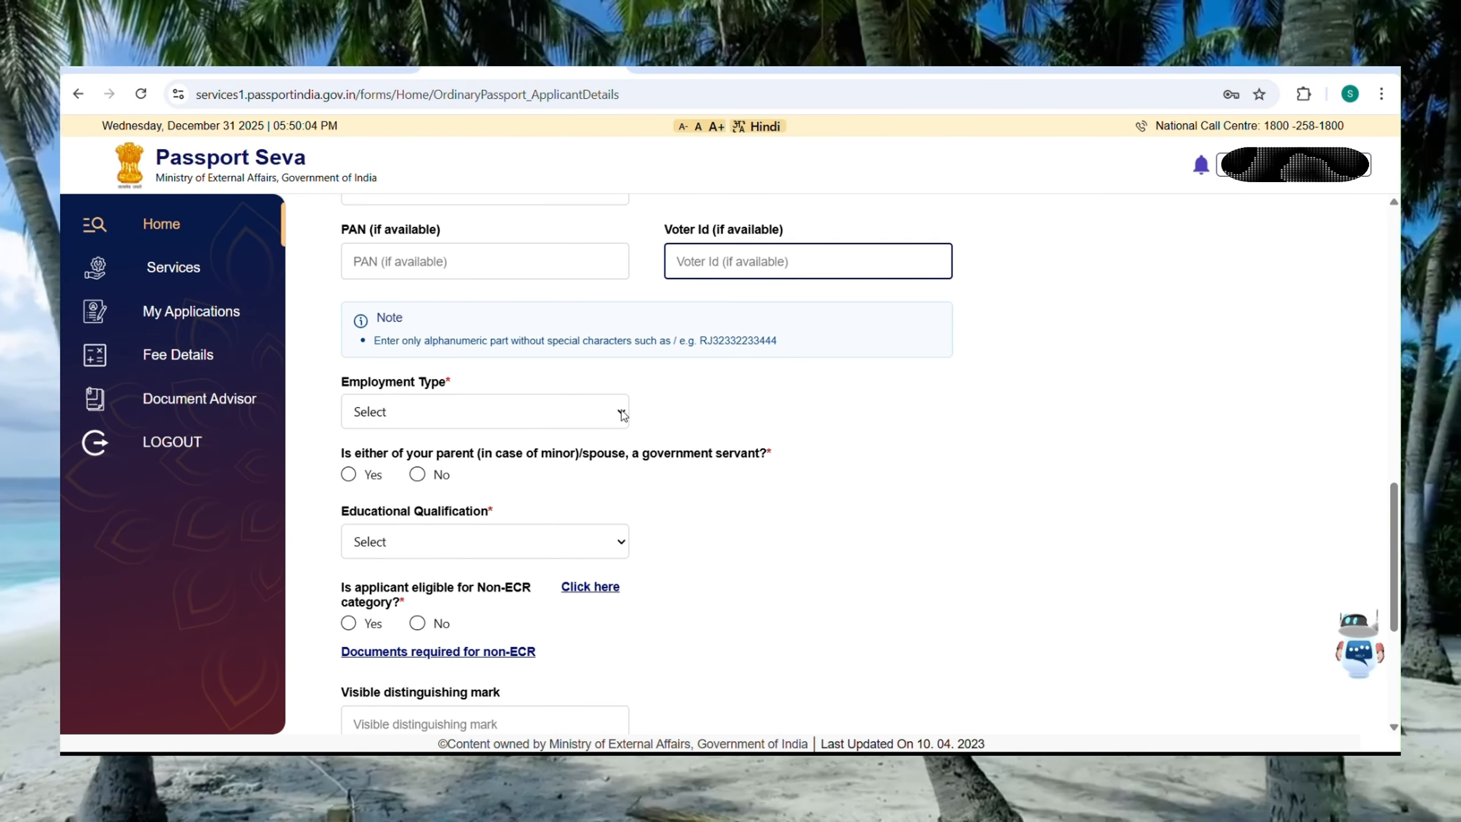
left_click(599, 412)
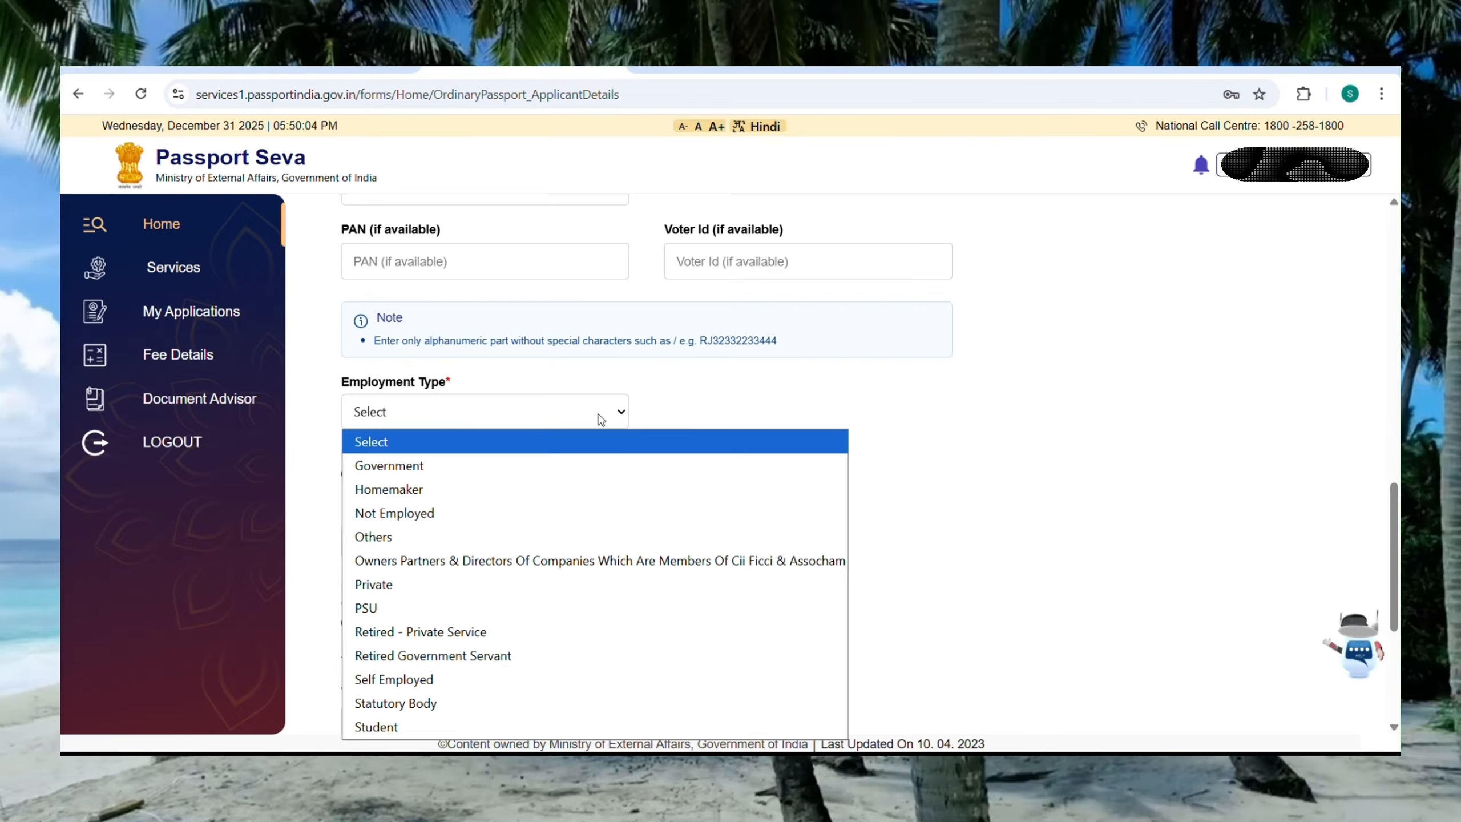
scroll(893, 584, "down", 3)
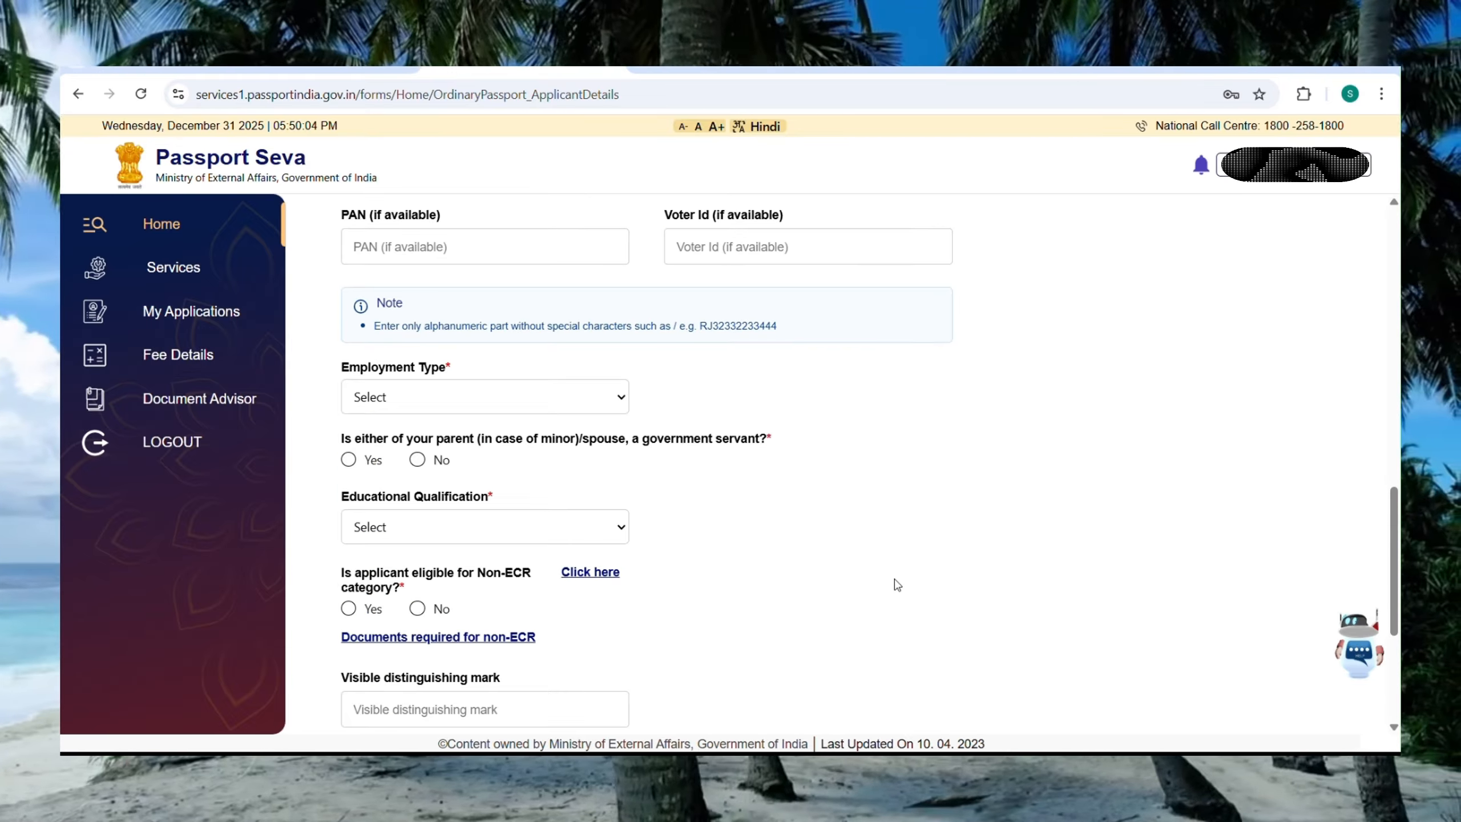
Answer No for a government servant parent or spouse, set Educational Qualification to Graduate And Above, and answer Yes for Non-ECR eligibility.
left_click(597, 294)
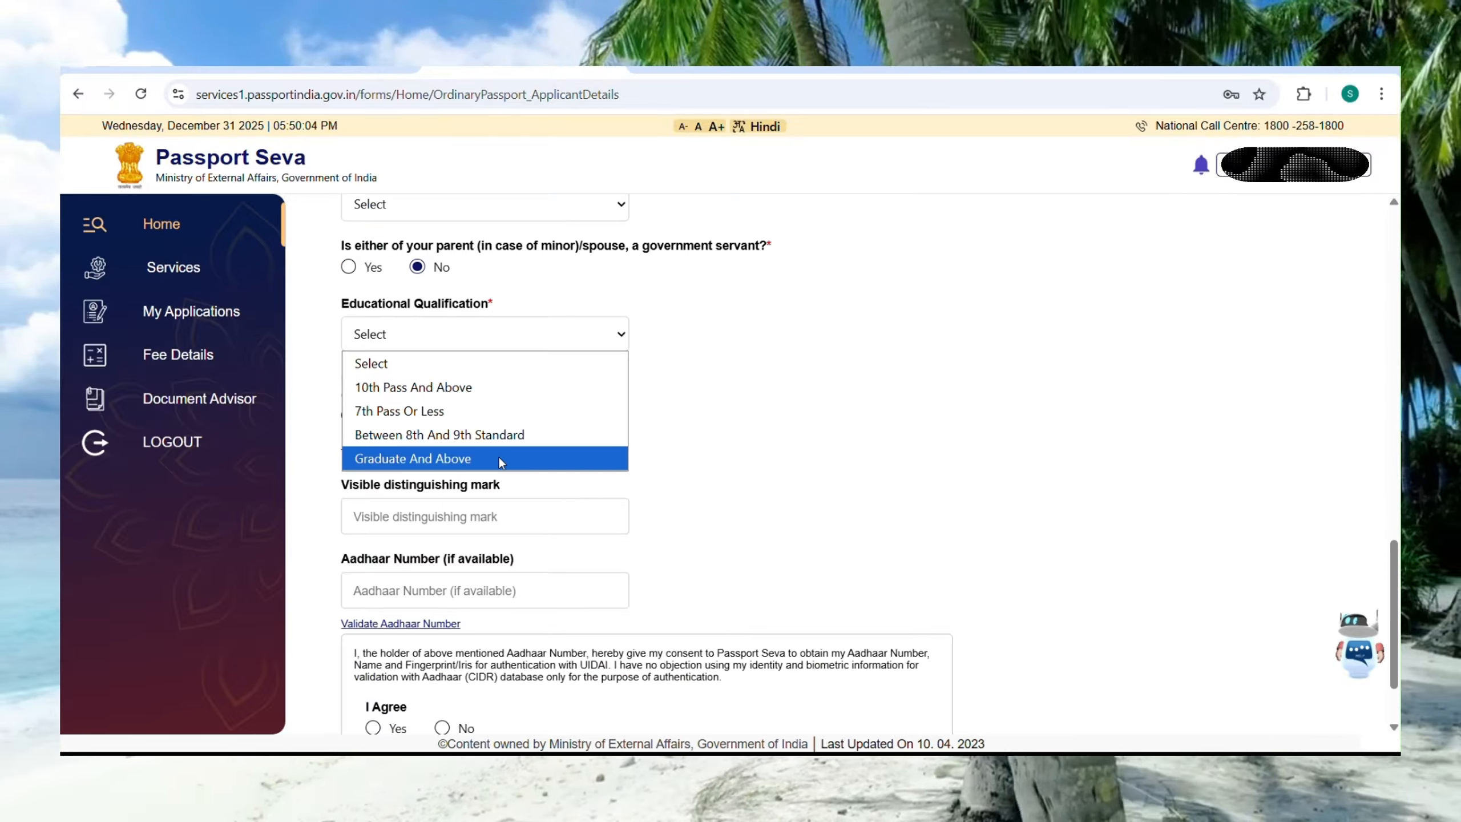
left_click(499, 458)
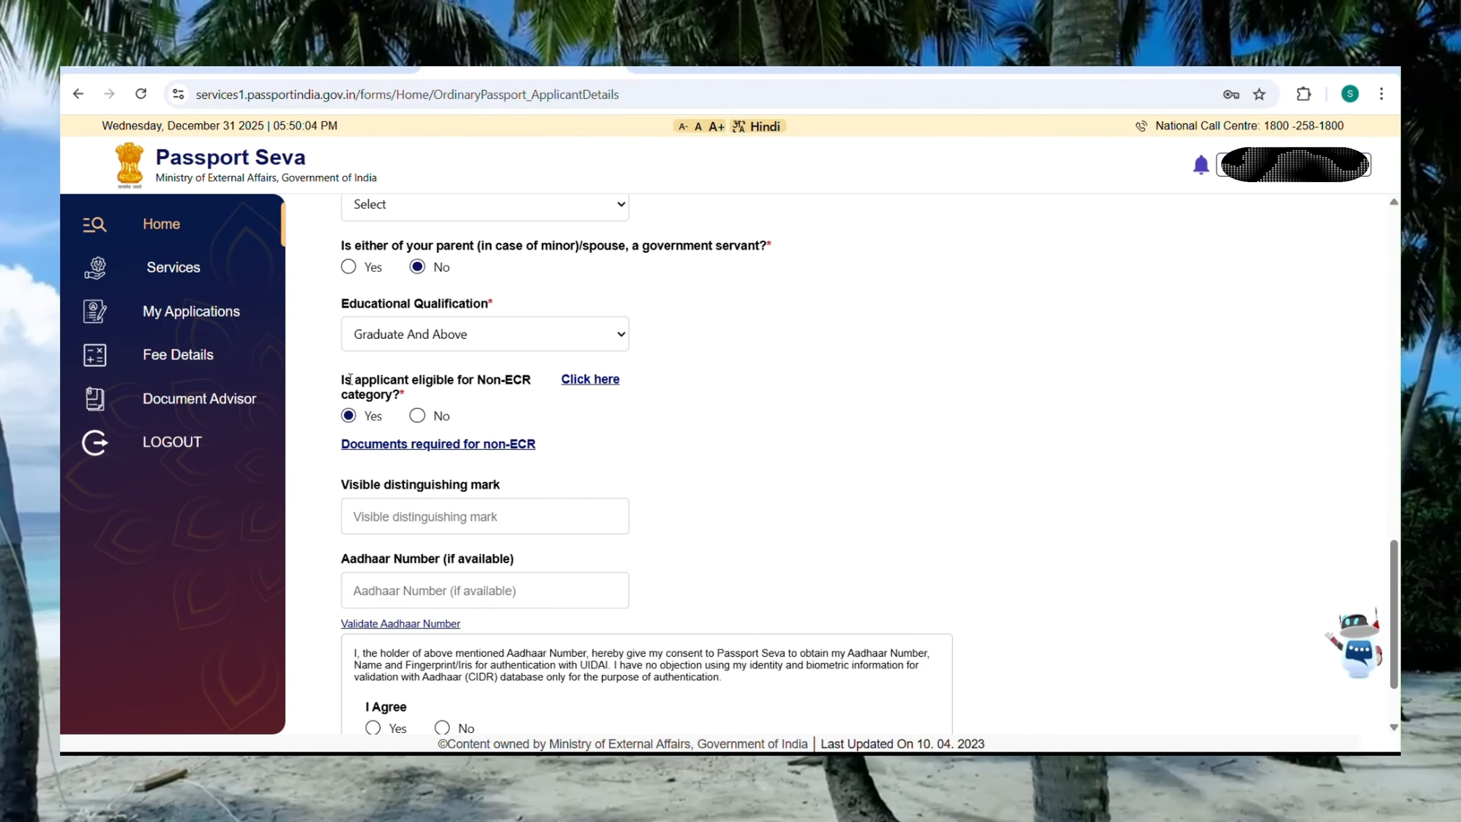
left_click_drag(339, 379, 511, 397)
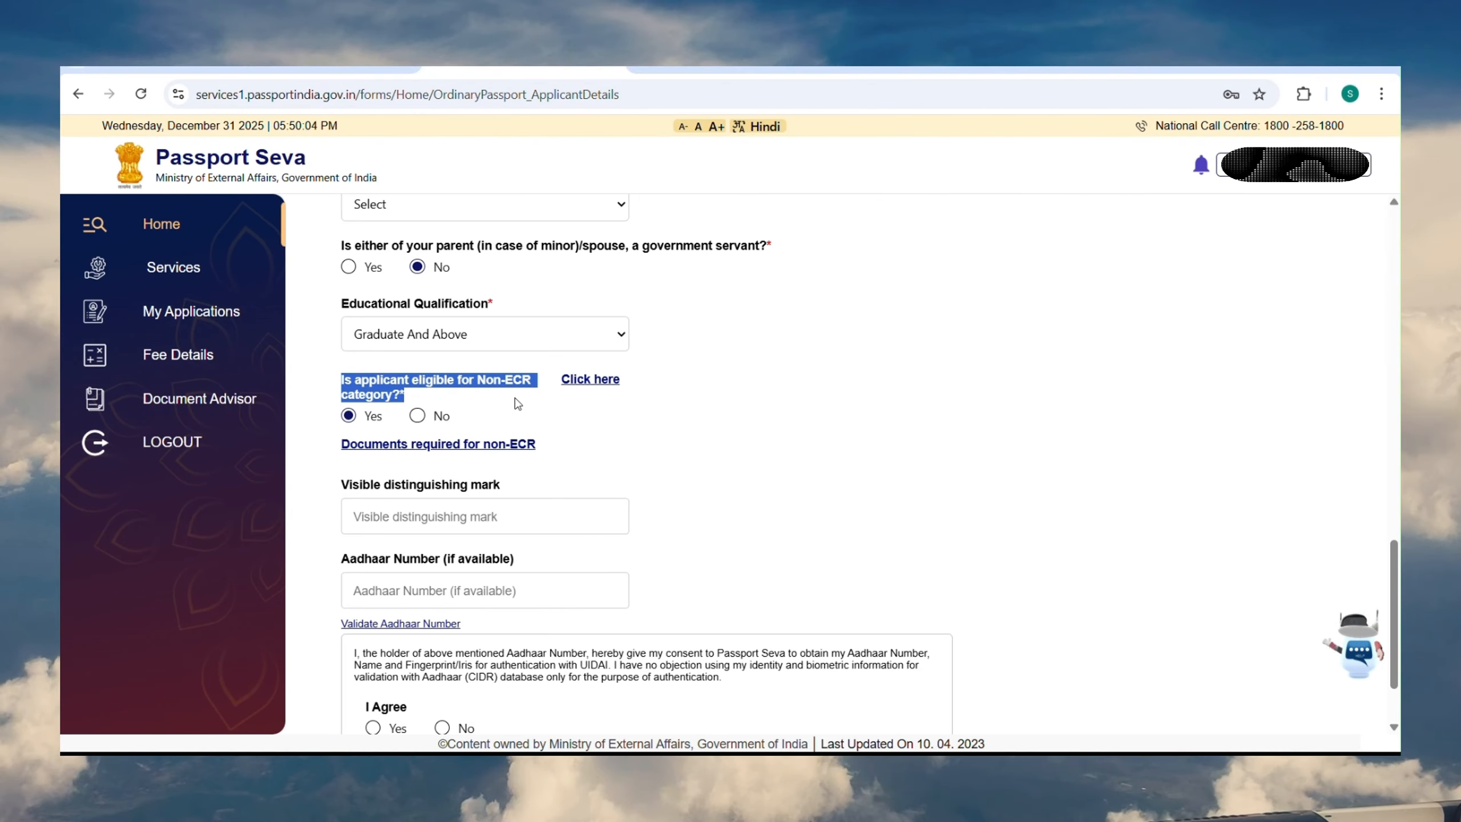
left_click(542, 407)
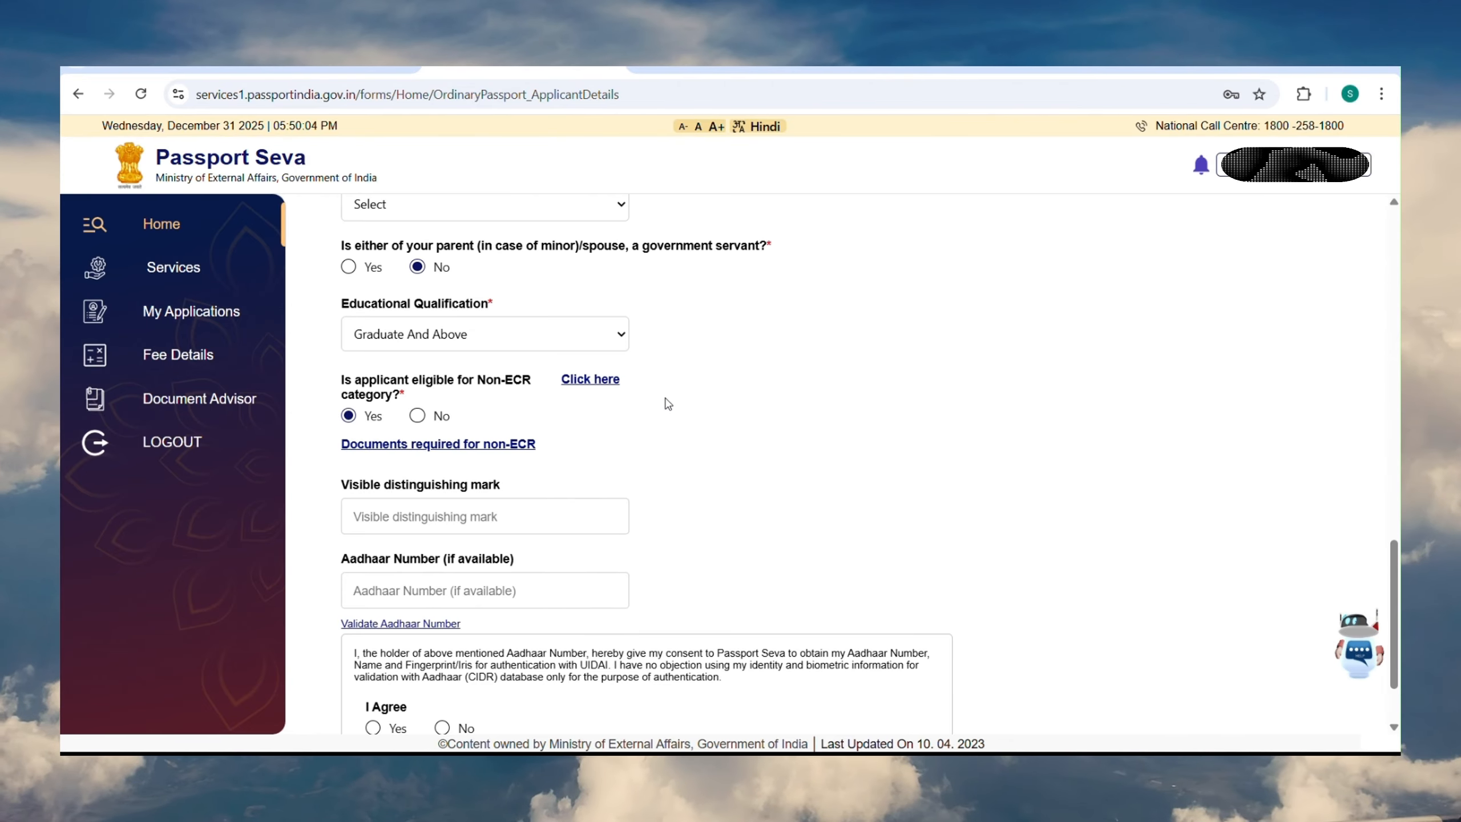
scroll(667, 403, "down", 1)
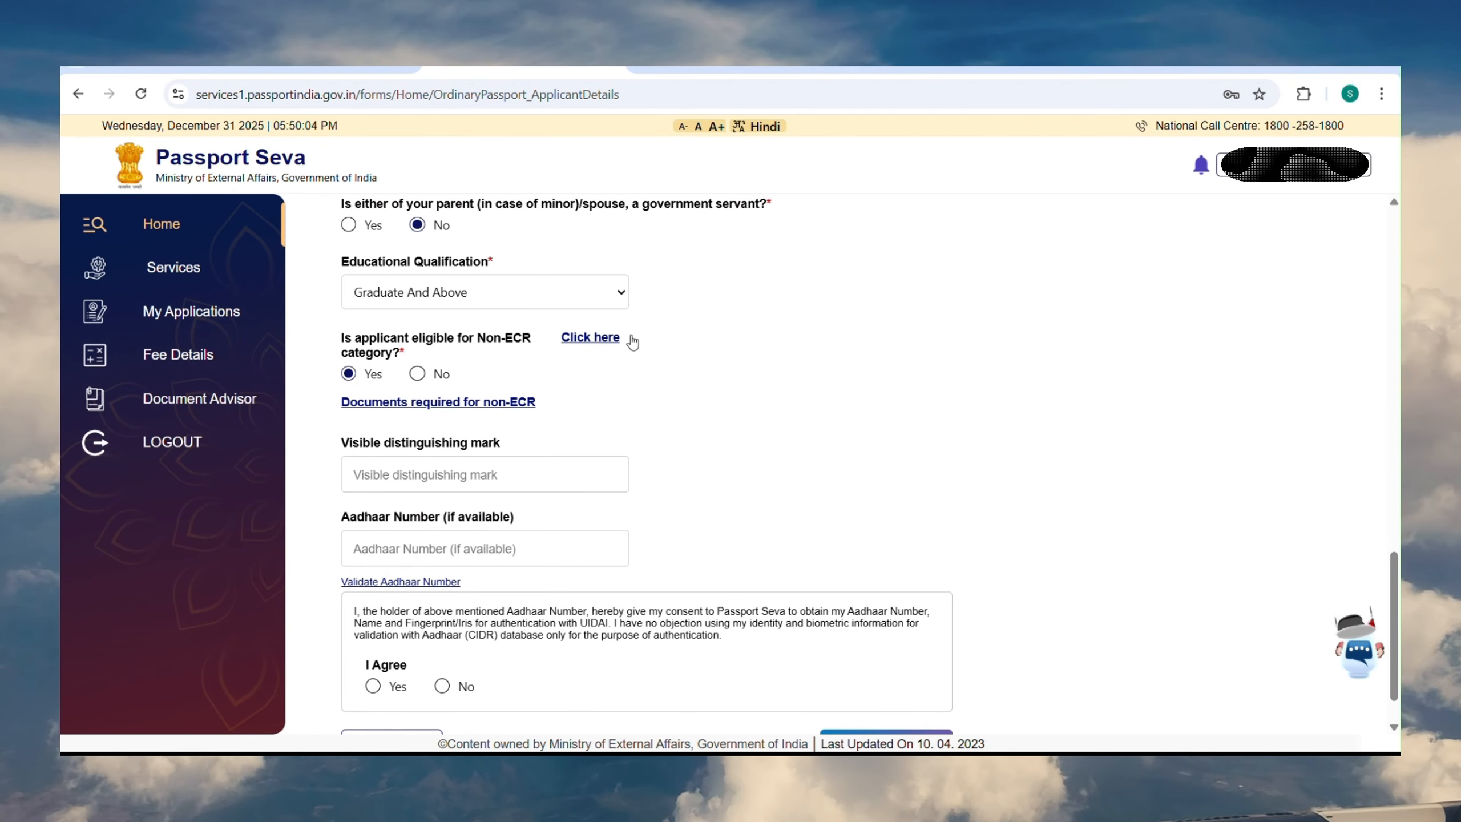
left_click(632, 342)
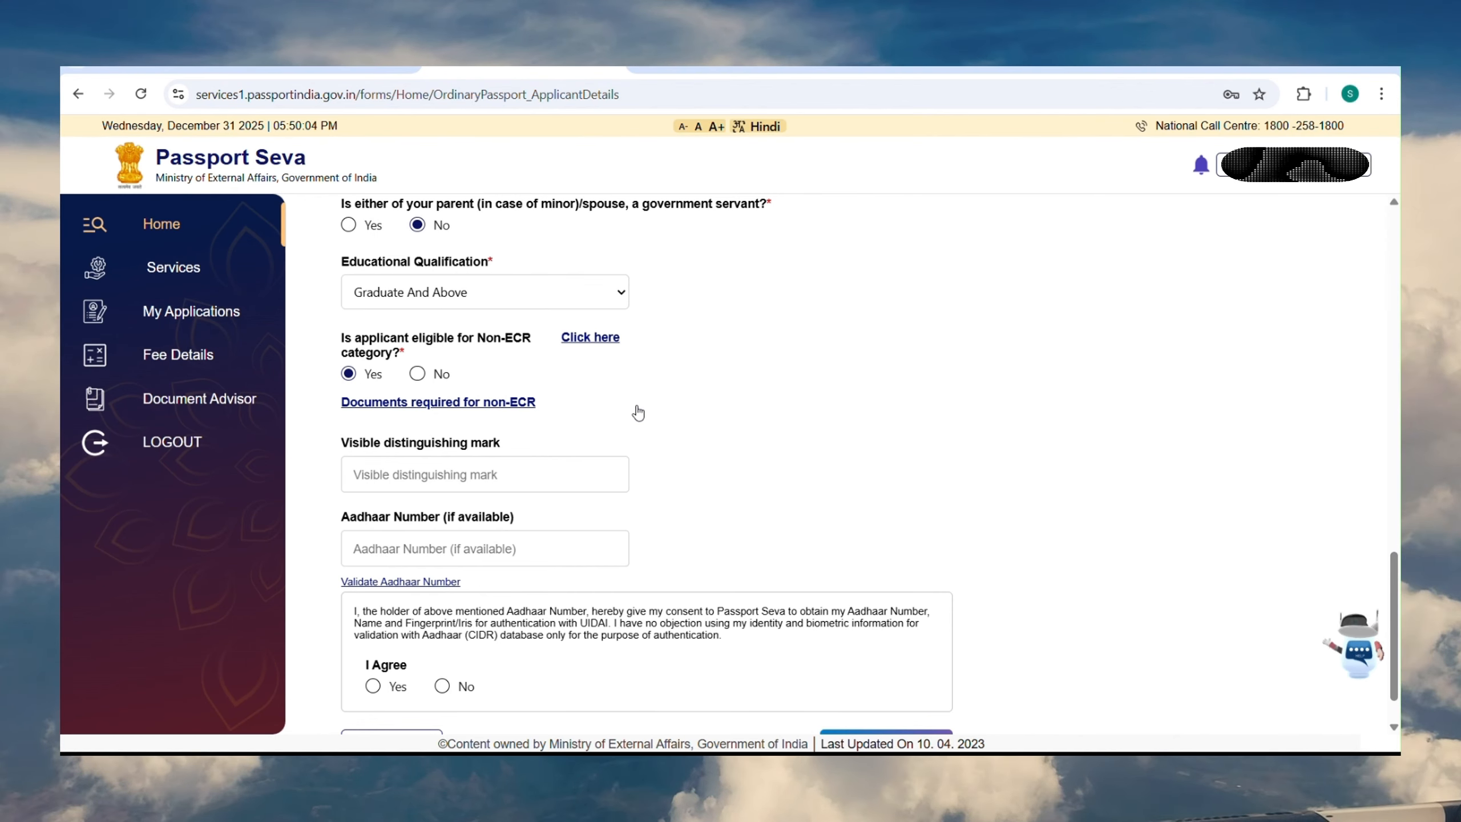
Agree to the Aadhaar authentication consent, and save the applicant details to continue to Family Details.
scroll(638, 413, "down", 1)
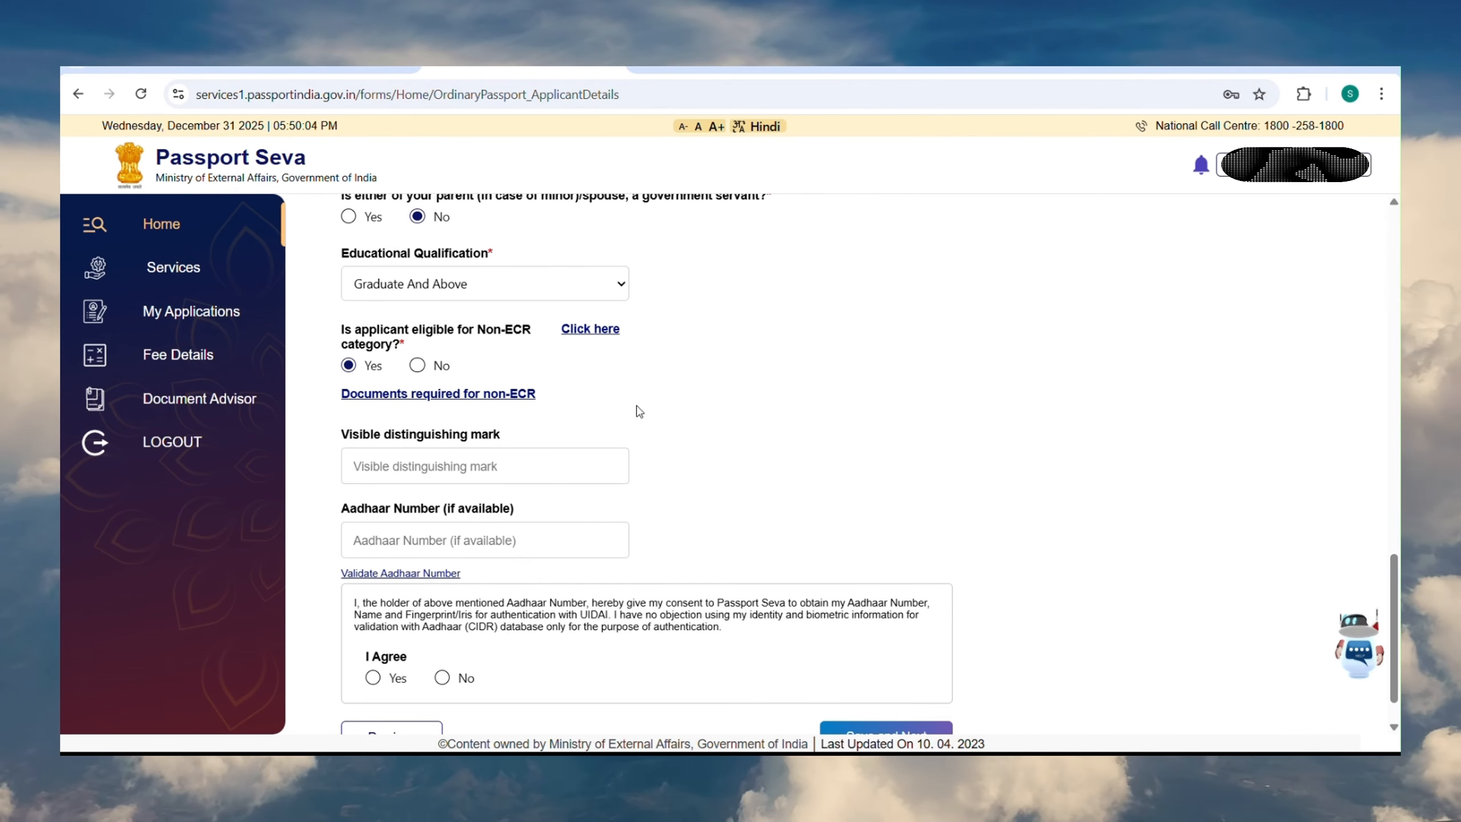
scroll(638, 413, "down", 1)
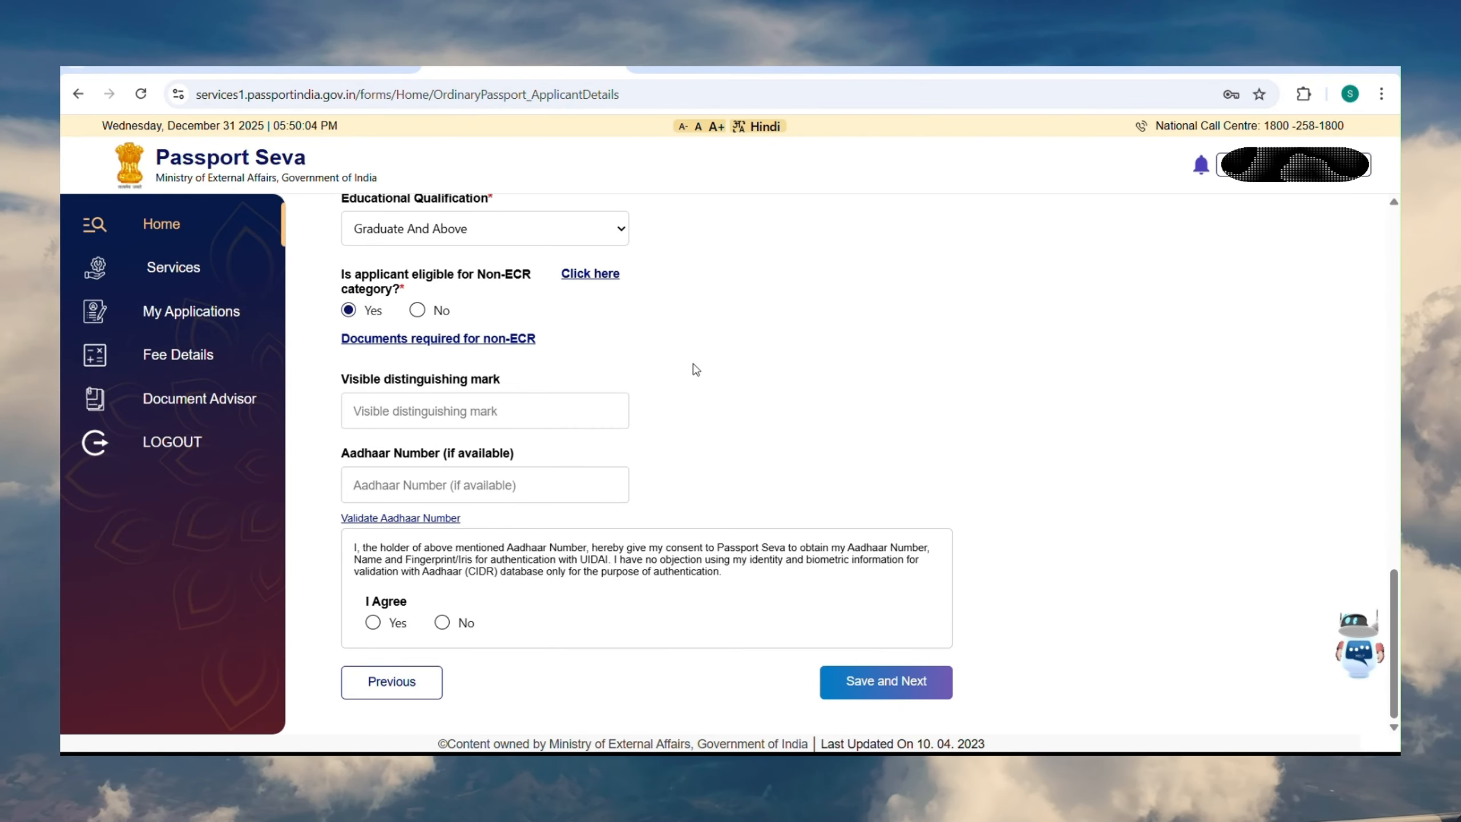
left_click(373, 622)
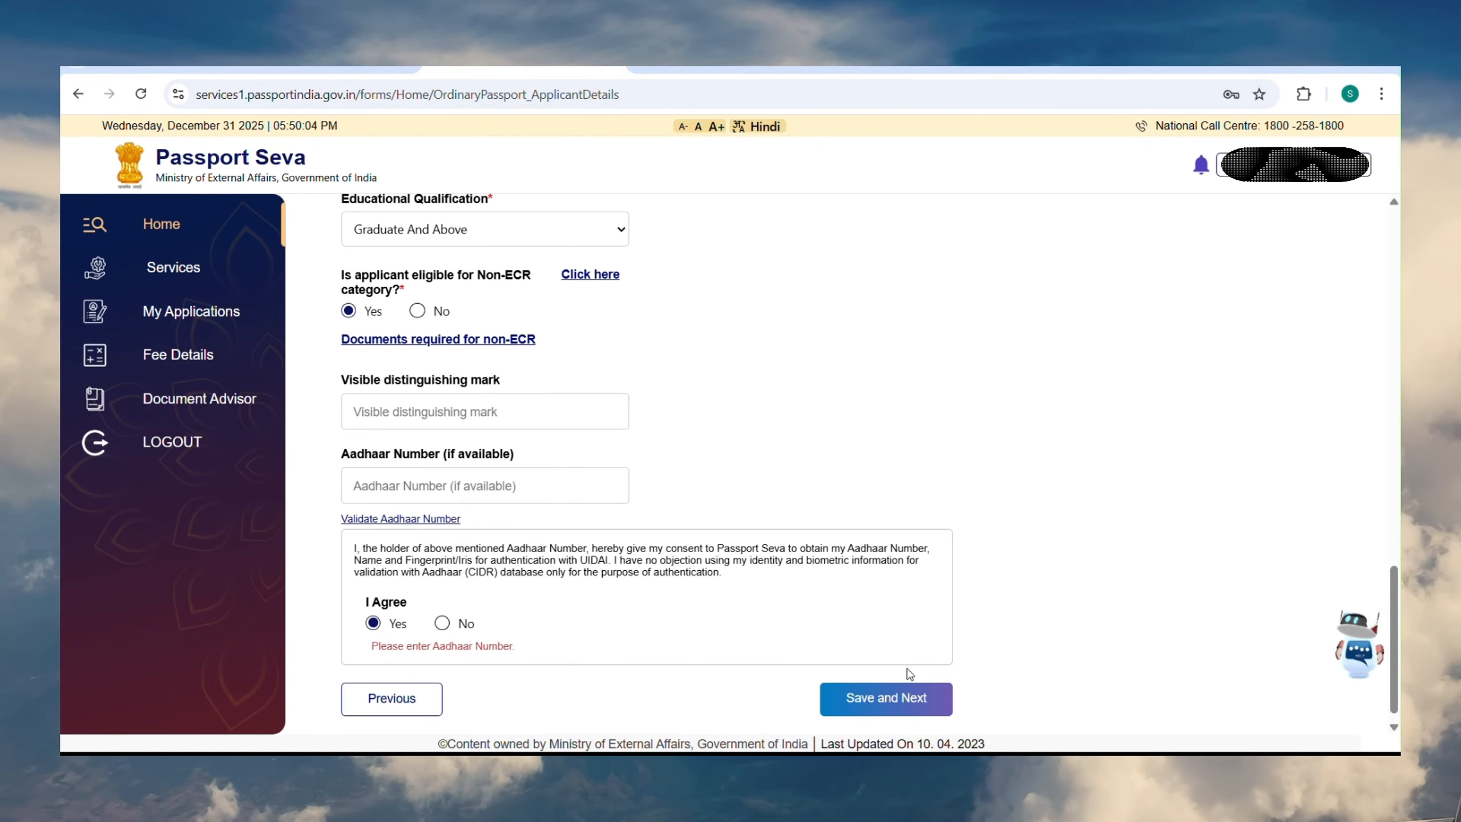
scroll(878, 369, "up", 1)
scroll(878, 370, "up", 15)
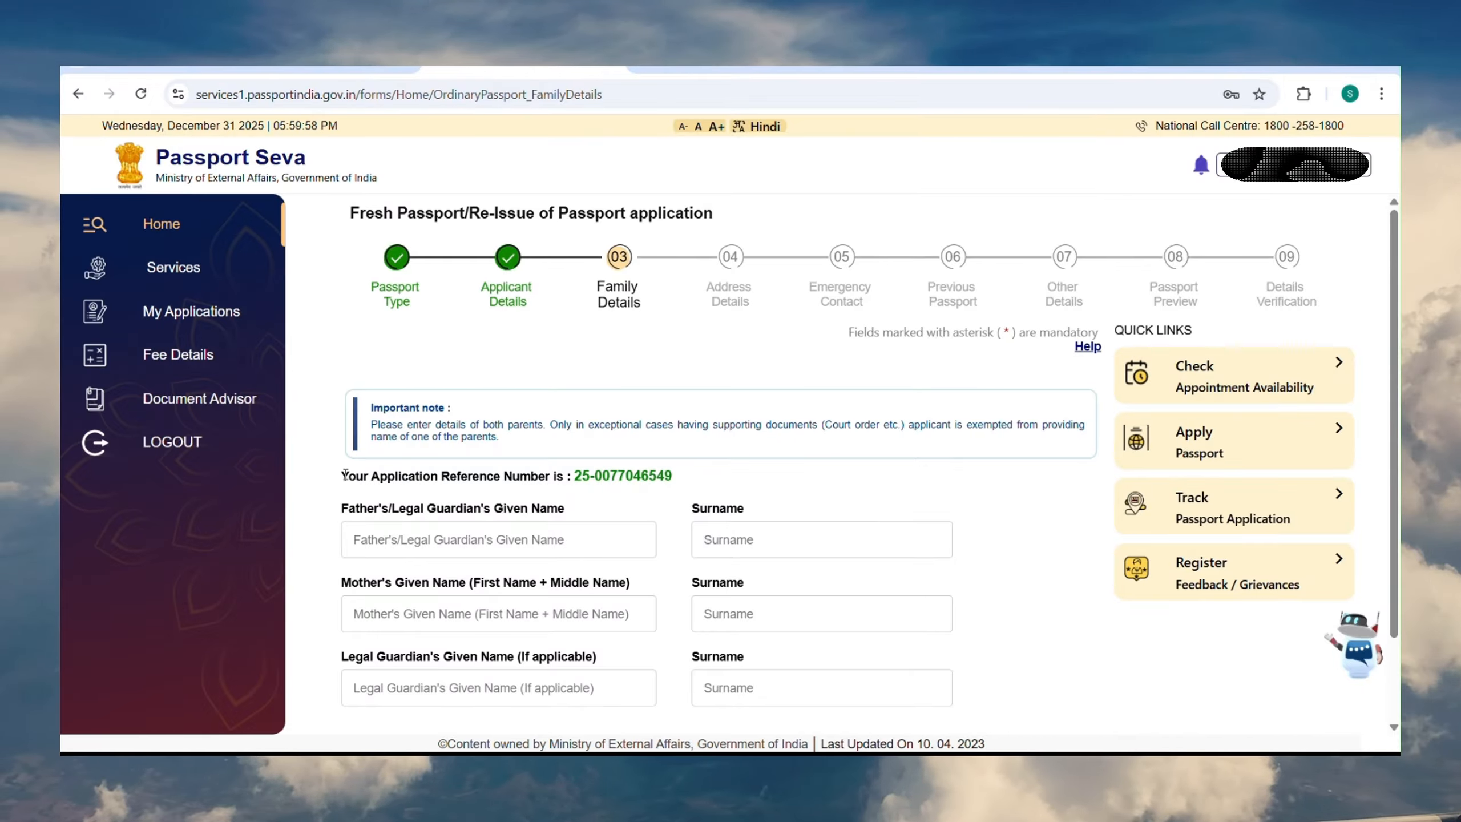
Fill in the father's and mother's given names and surnames, and save the family details to continue to Address Details.
left_click_drag(361, 477, 532, 482)
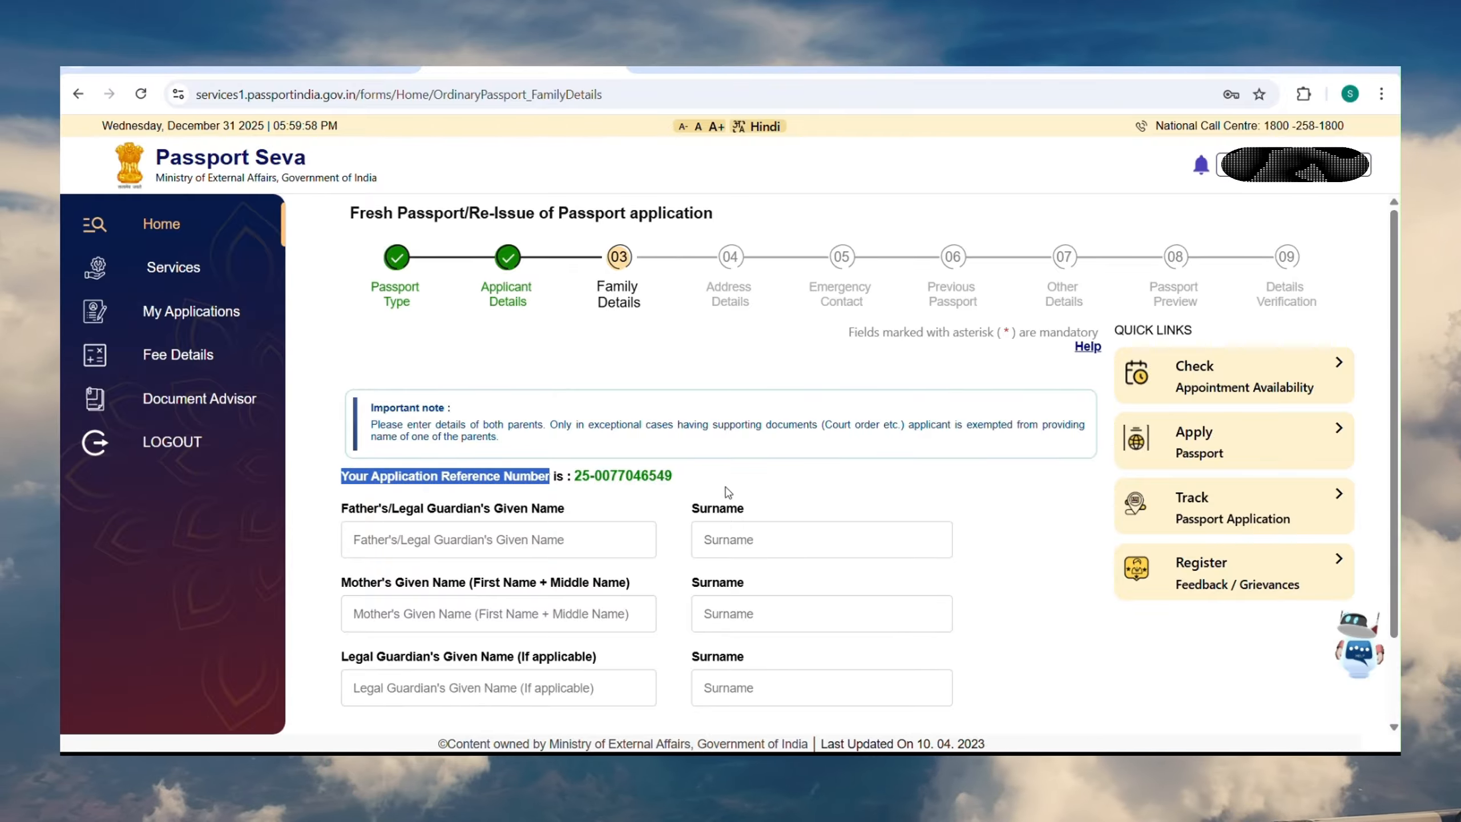
left_click(749, 491)
scroll(749, 491, "down", 2)
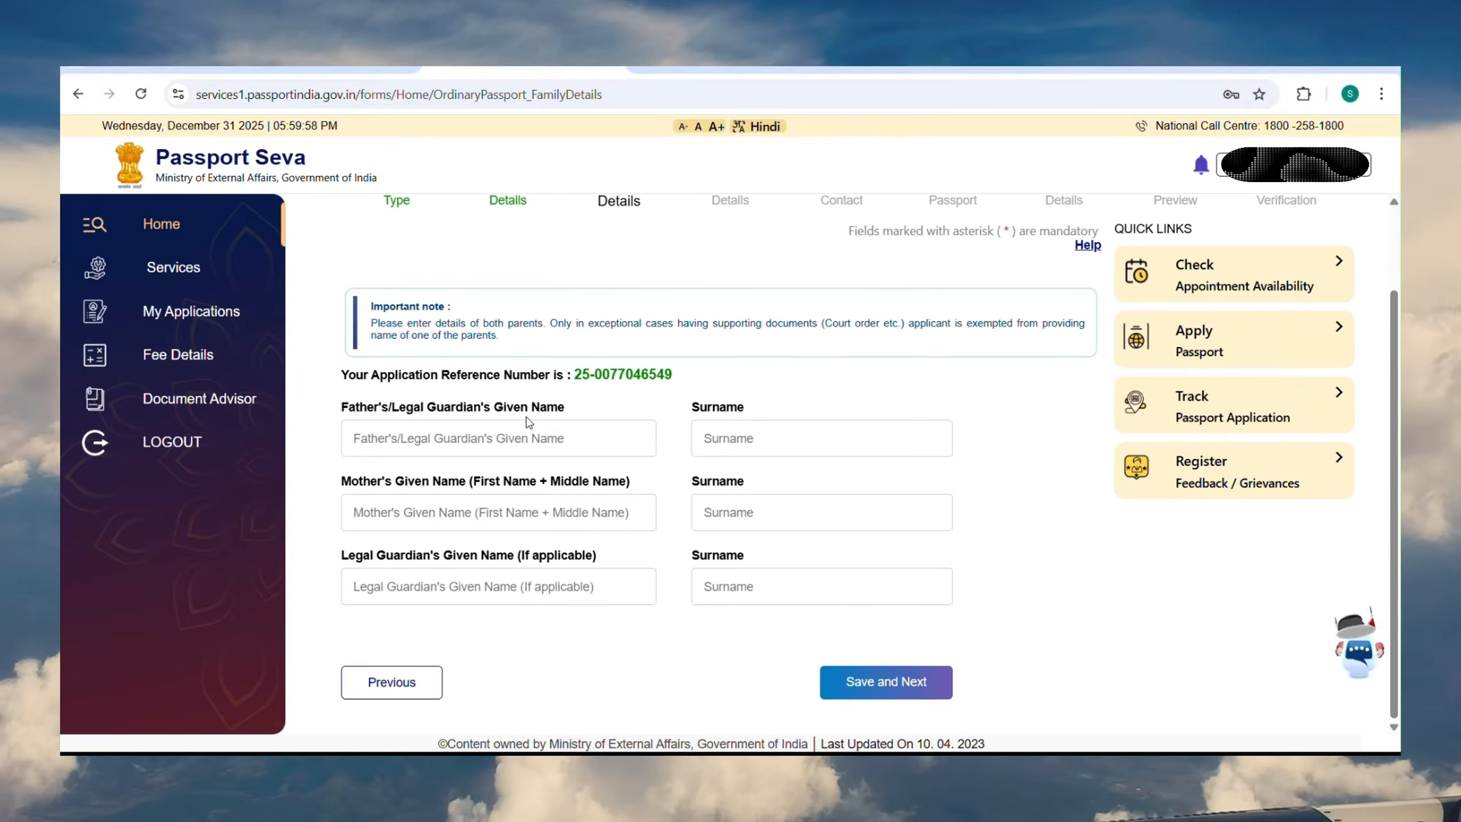
left_click(508, 435)
left_click(739, 438)
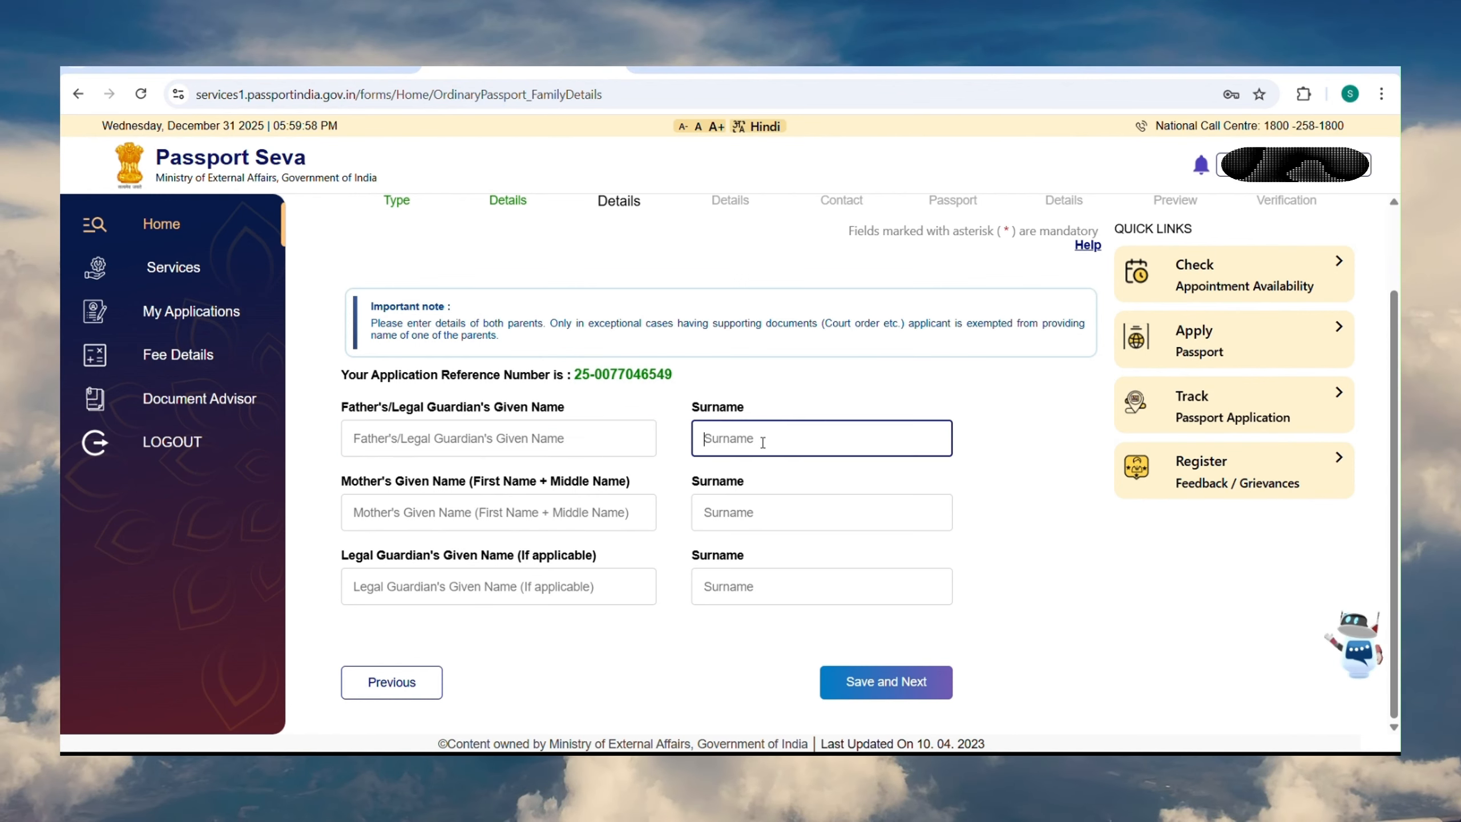
left_click(489, 511)
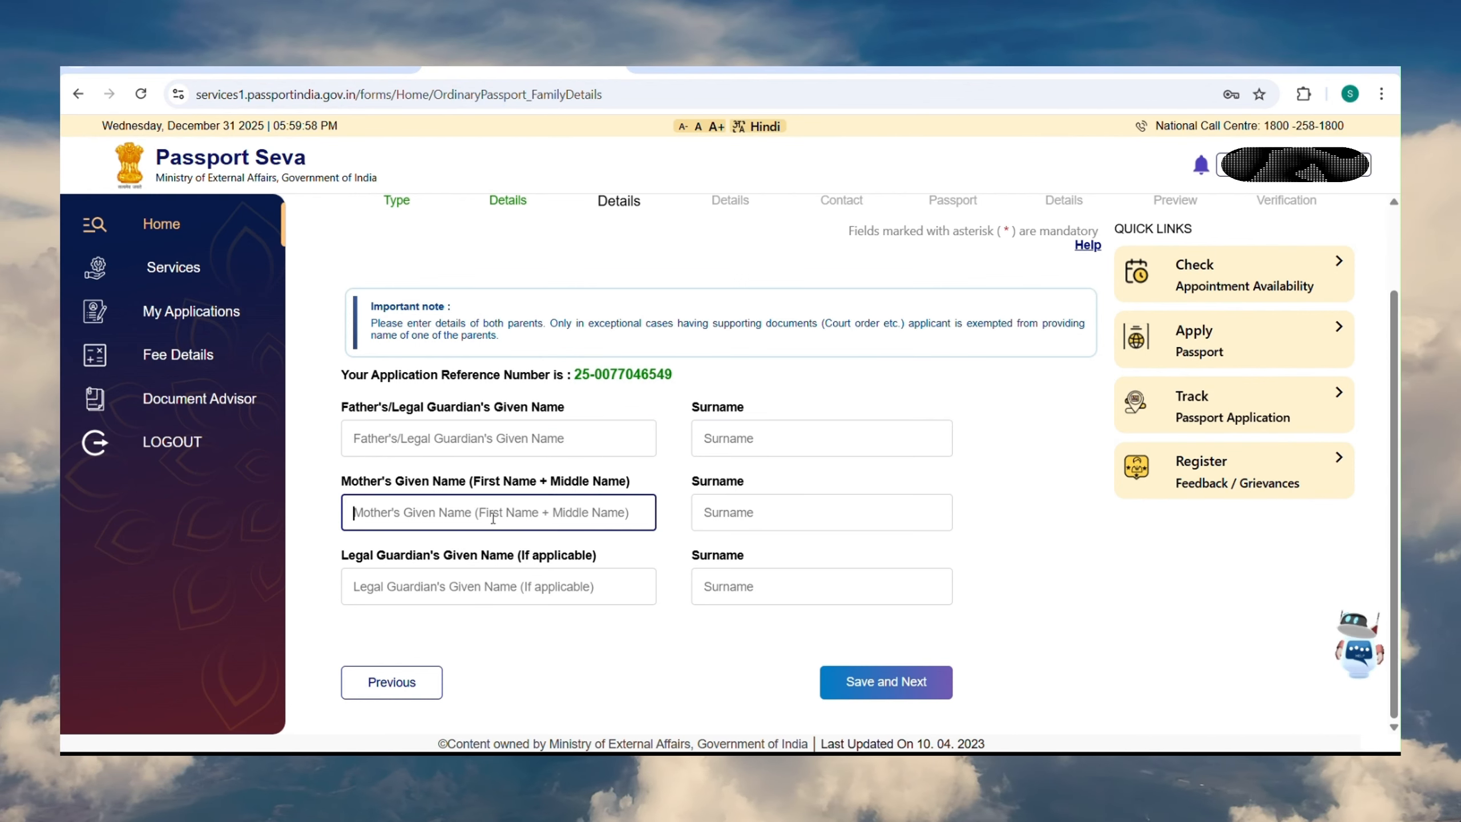
left_click(726, 520)
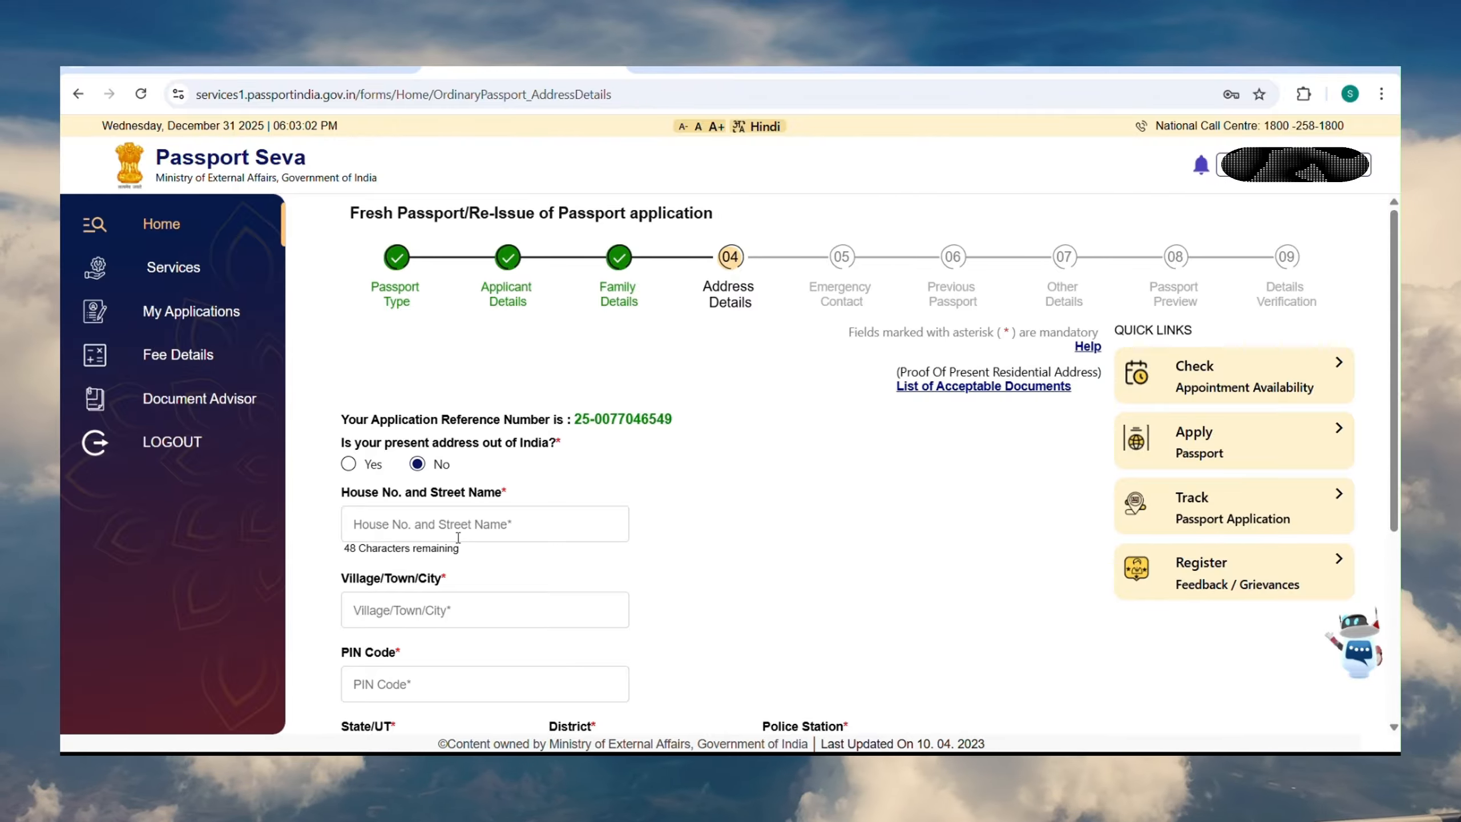
Fill in the present residential address and contact details, mark the permanent address as the same, and save, accepting the RPO notice.
left_click(444, 521)
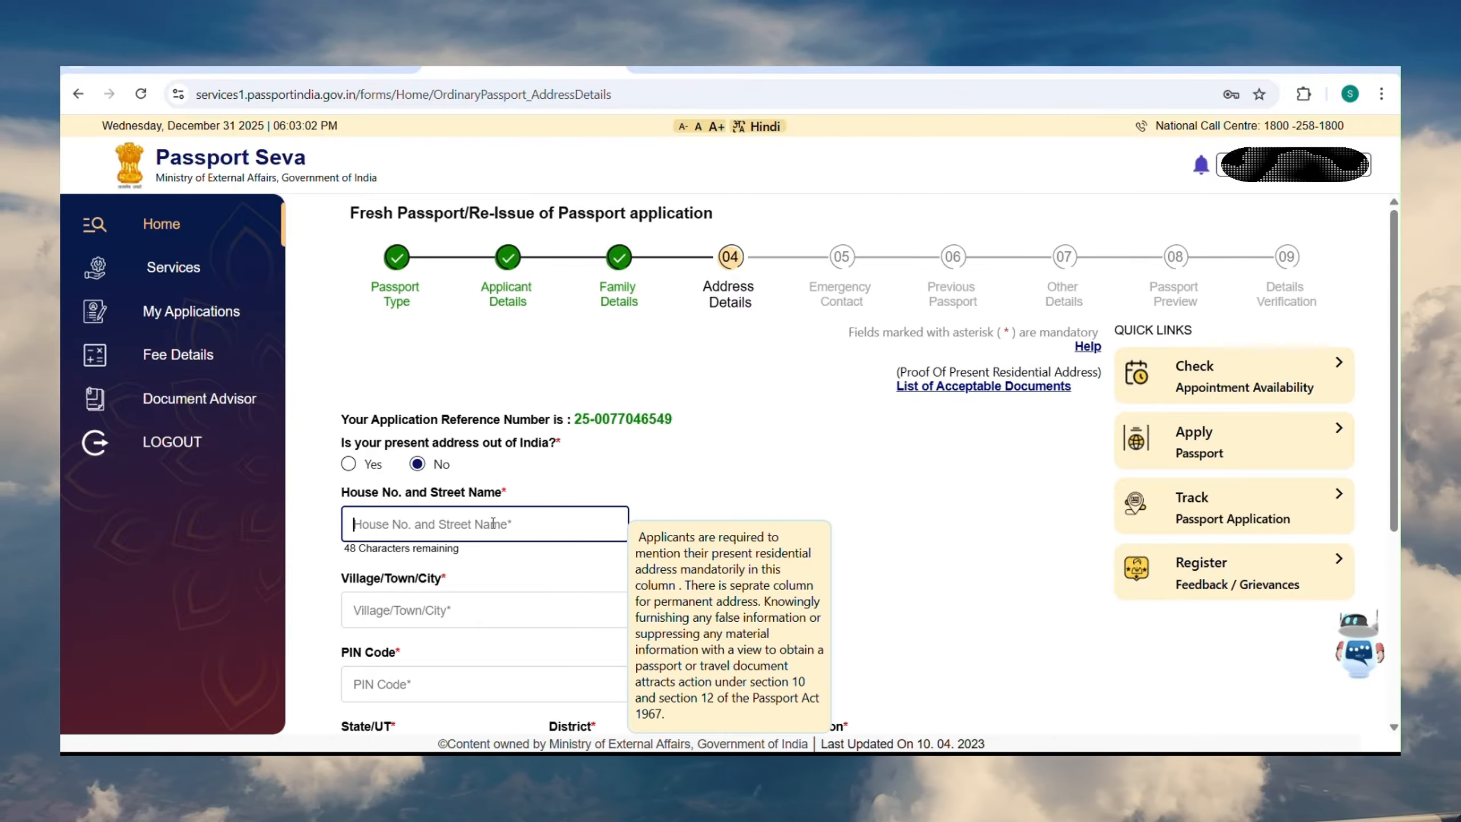
scroll(659, 448, "down", 3)
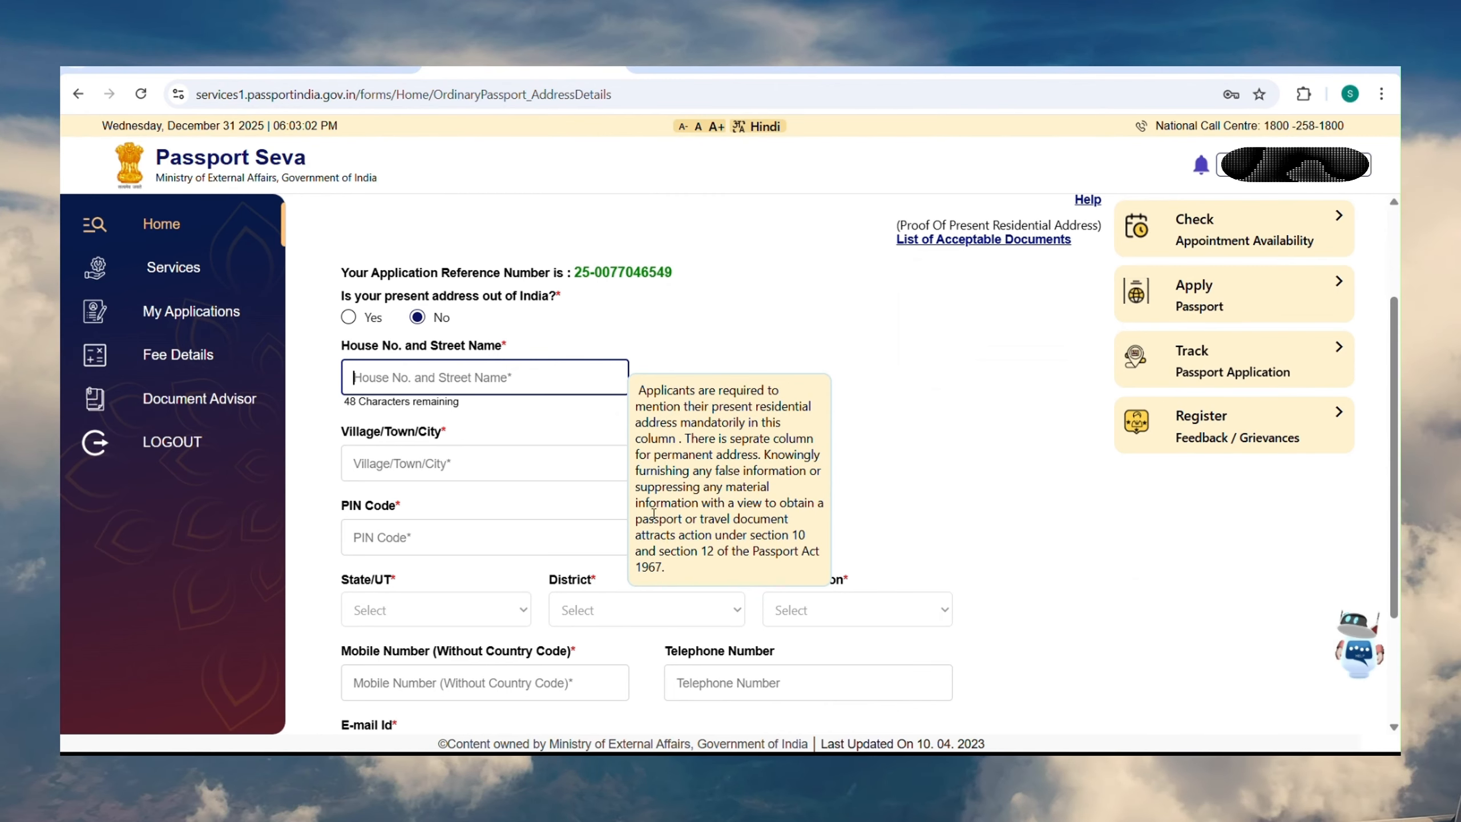
left_click(462, 466)
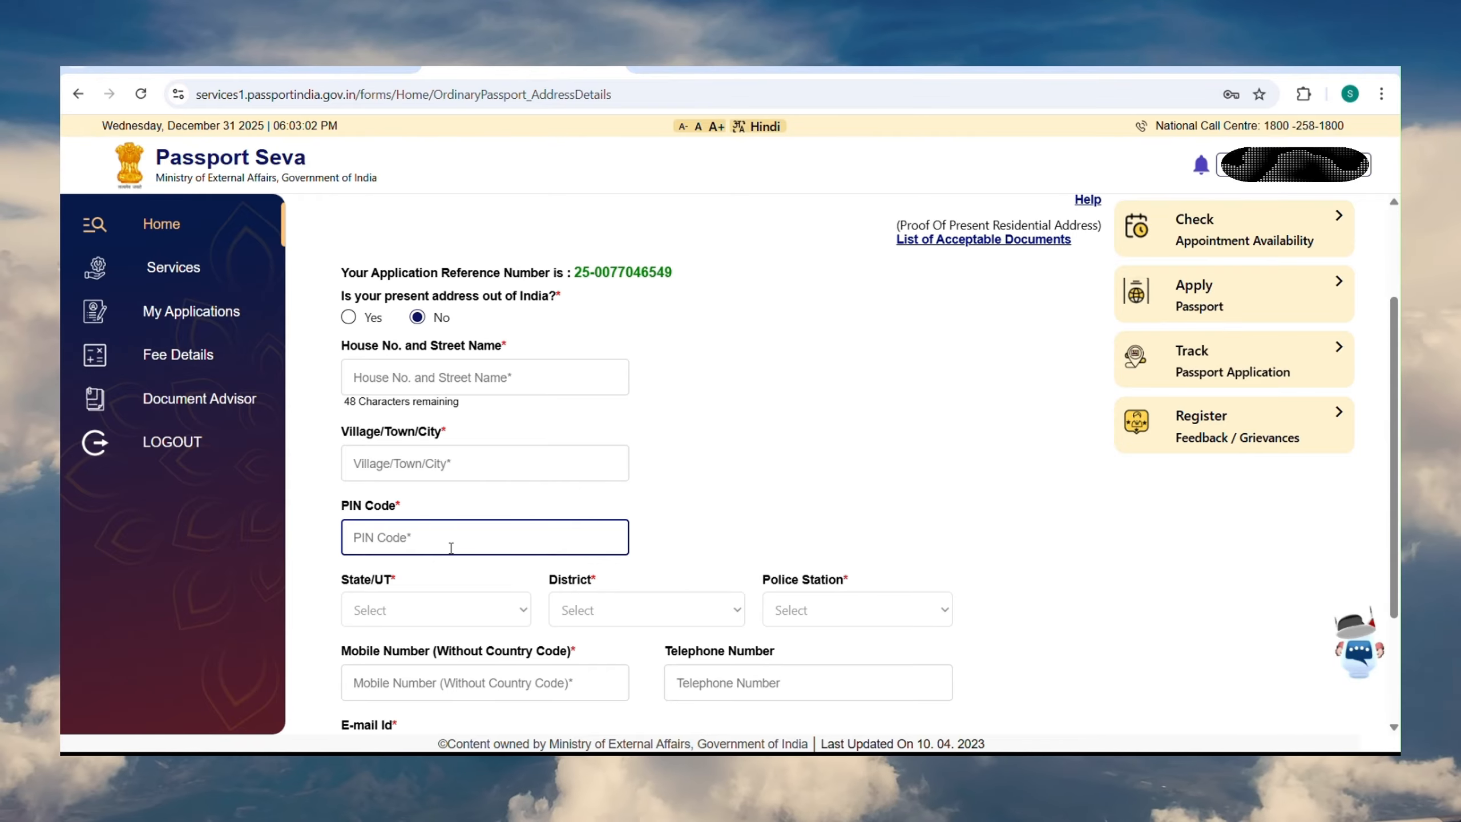
scroll(451, 548, "down", 2)
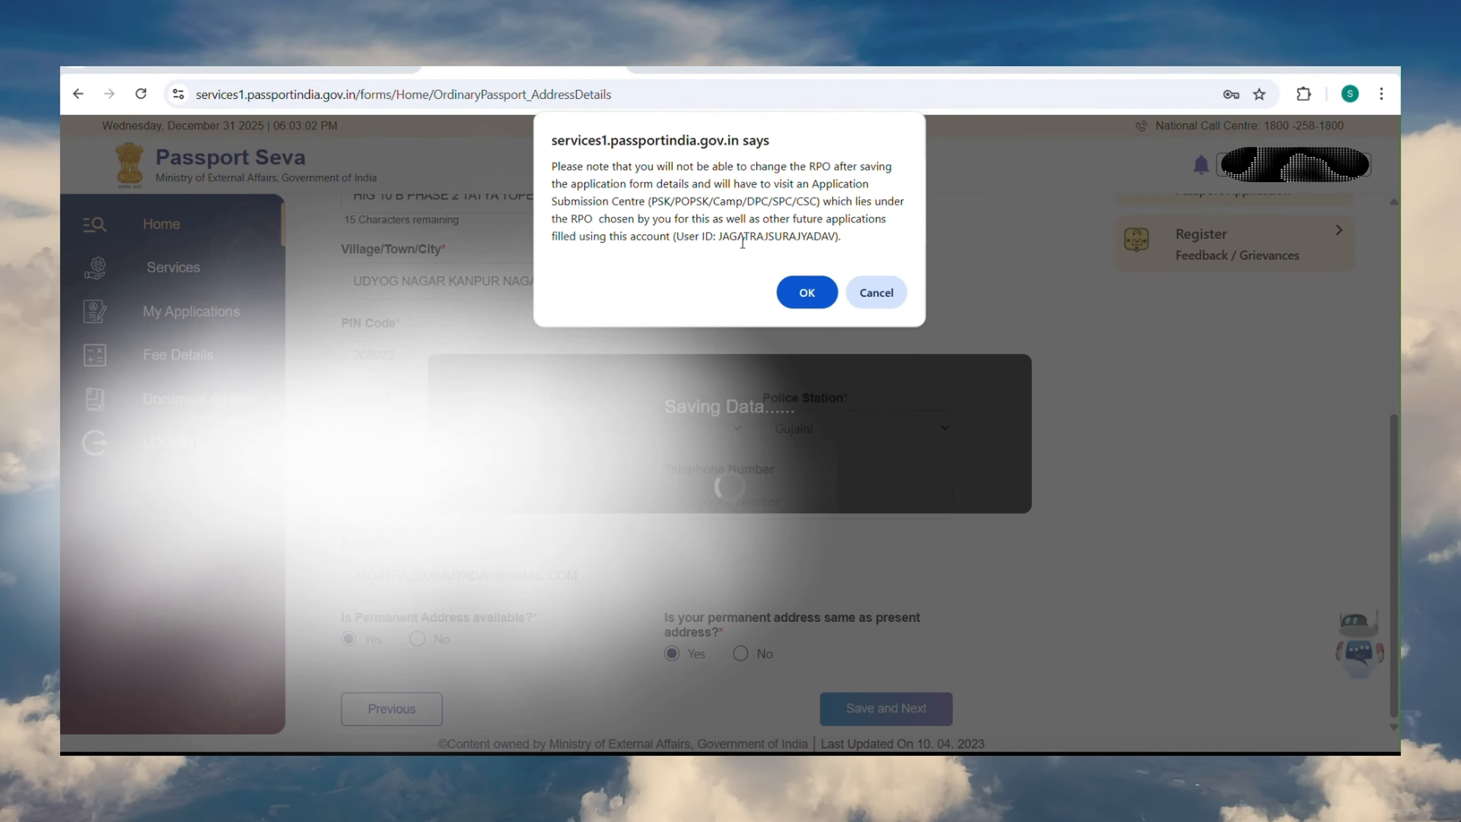
left_click(806, 292)
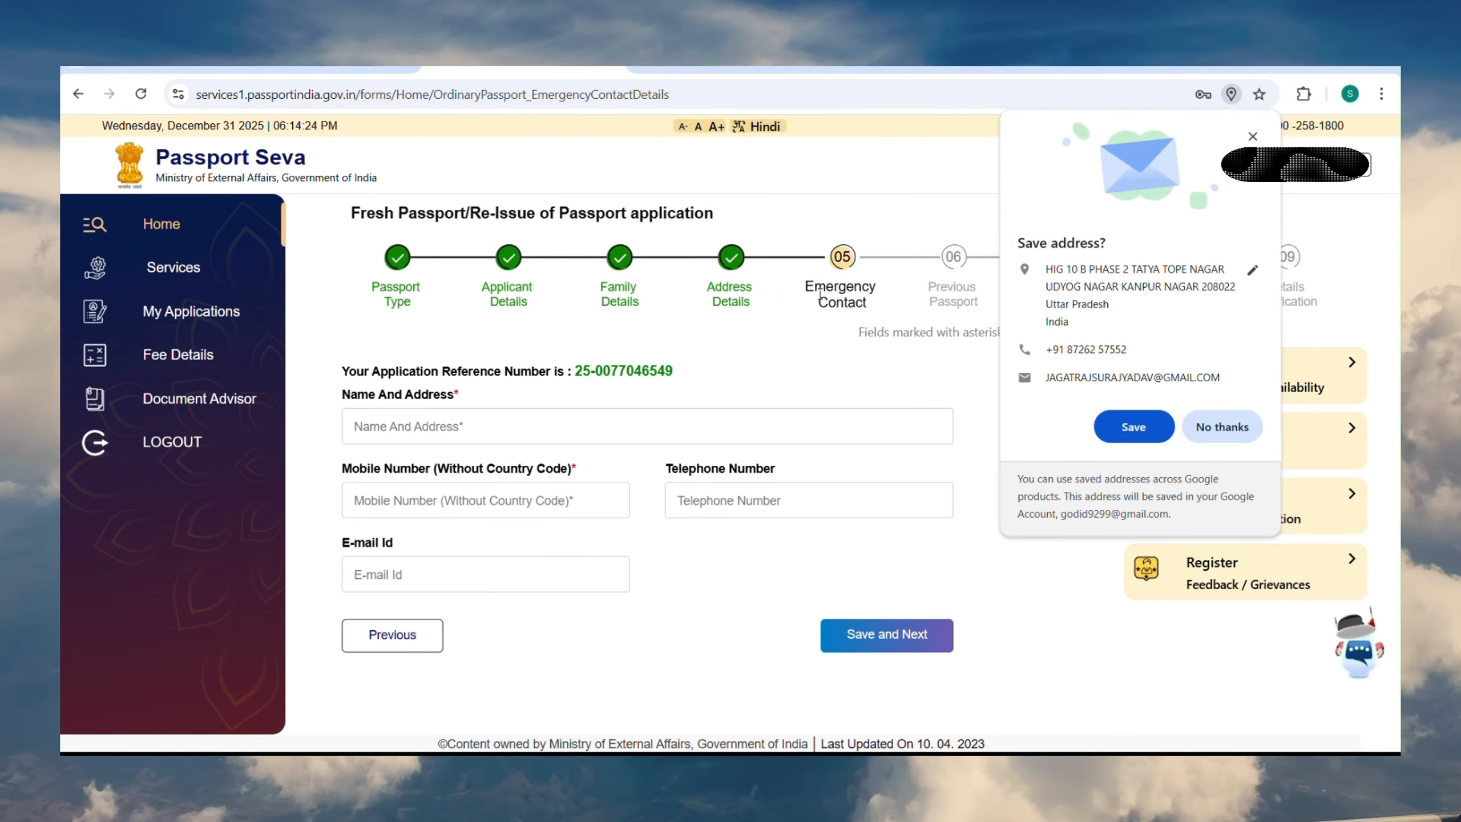
Save the offered address in the browser, and fill in and save the emergency contact's details.
left_click(1131, 425)
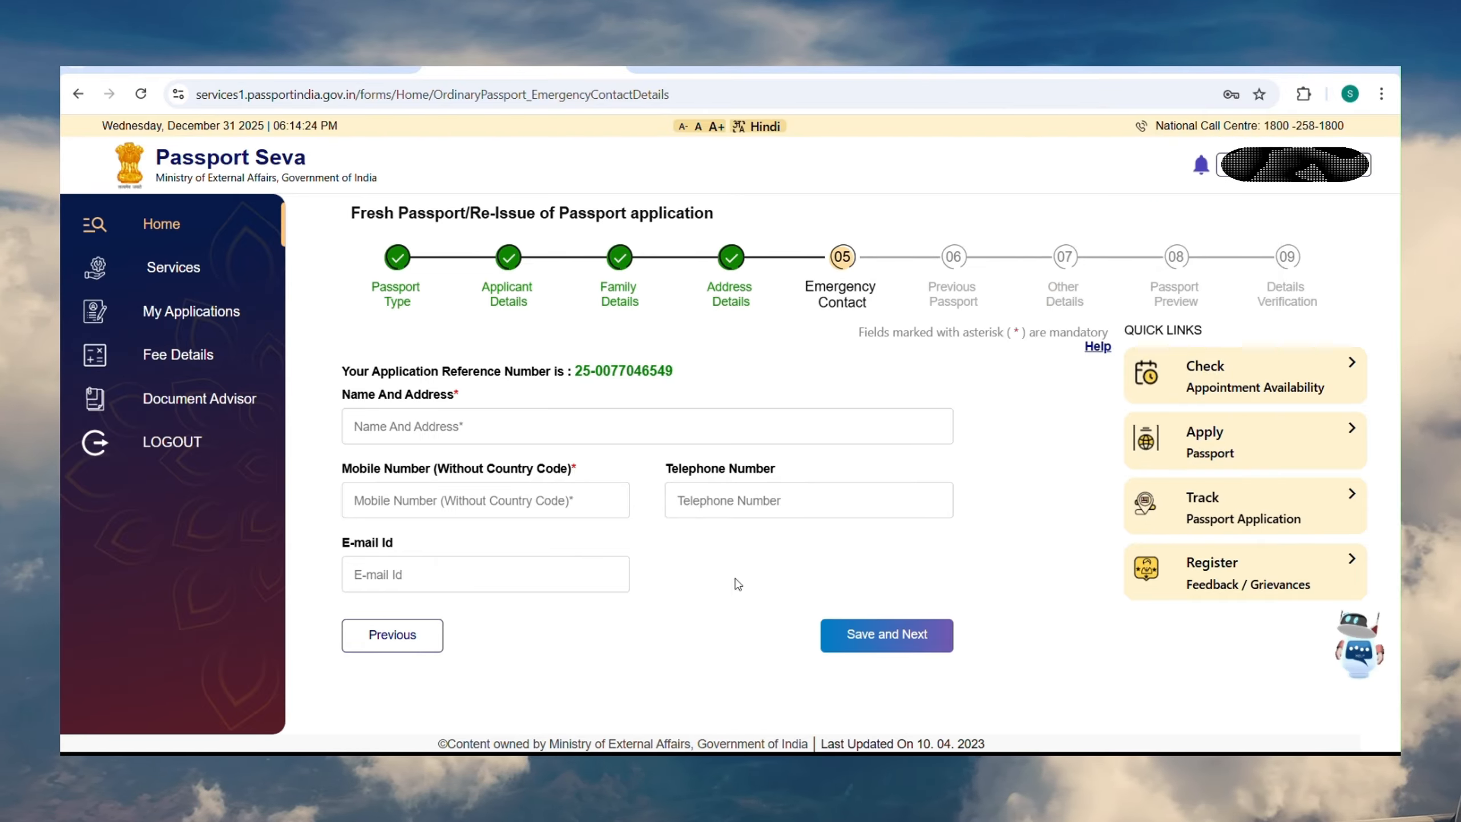
left_click(581, 428)
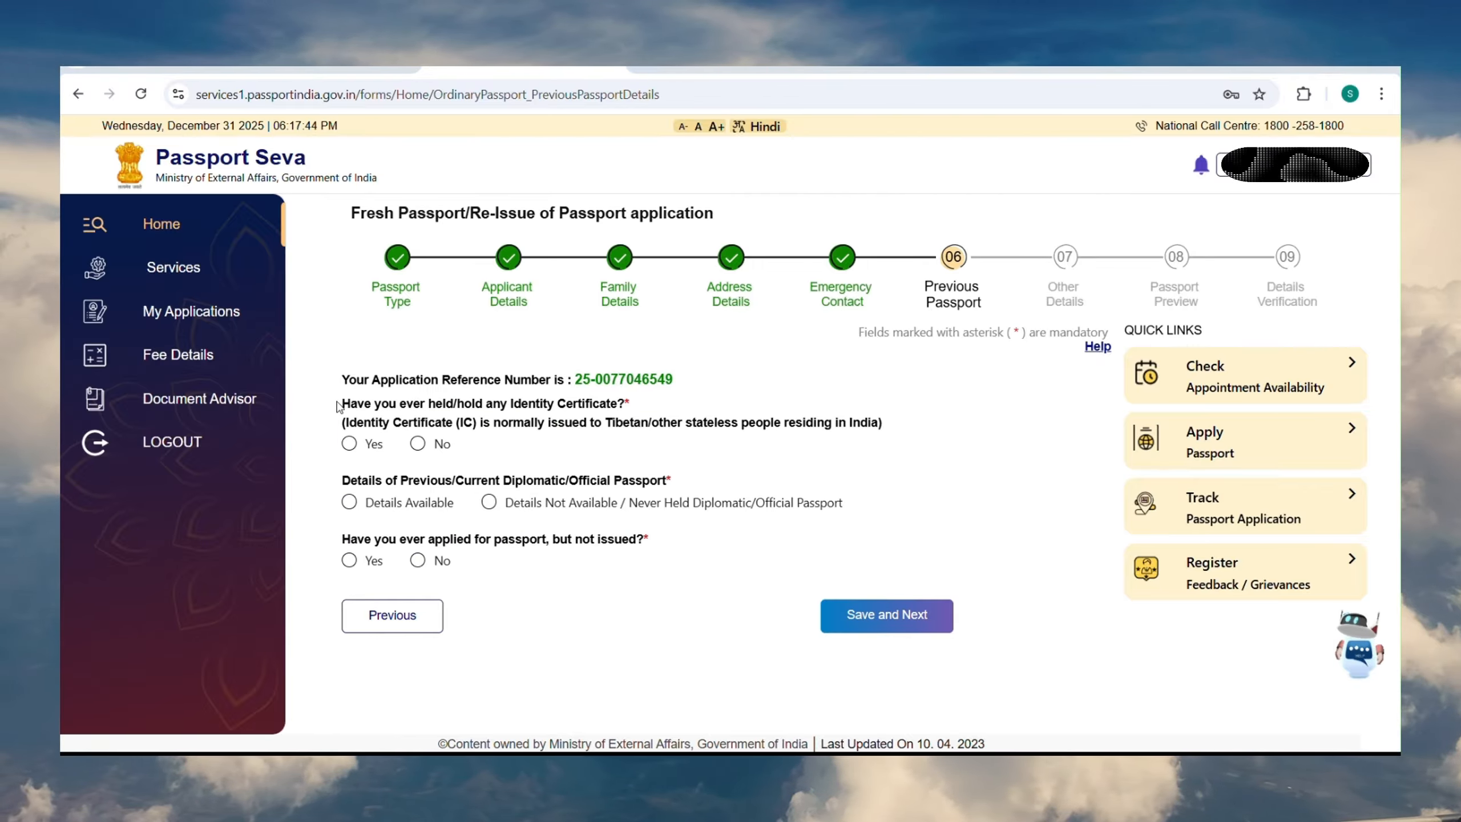
Answer No for Identity Certificate and unissued passport application, choose Details Not Available / Never Held Diplomatic/Official Passport, and save the section.
left_click_drag(524, 401, 746, 442)
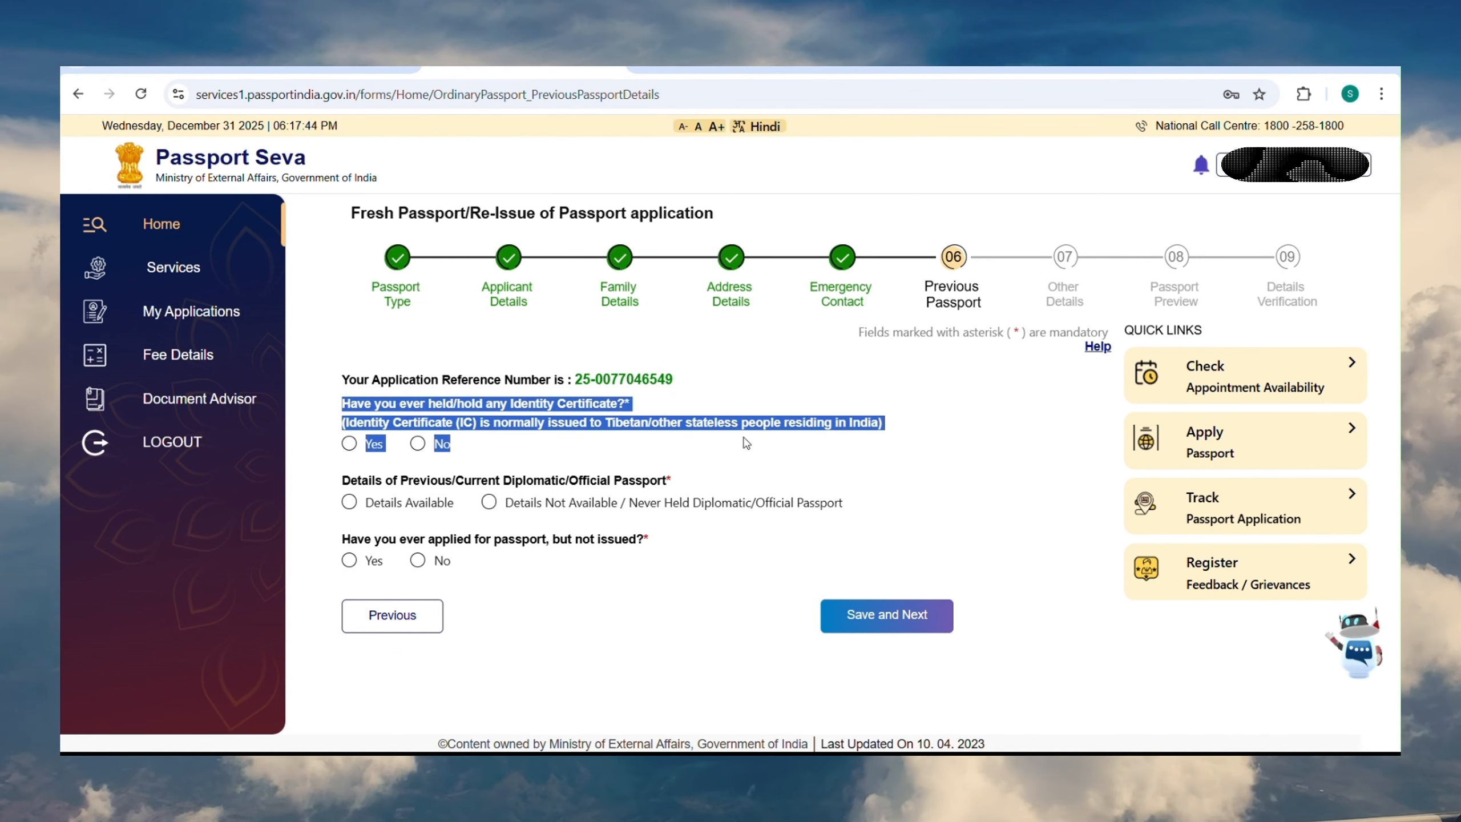
left_click(610, 456)
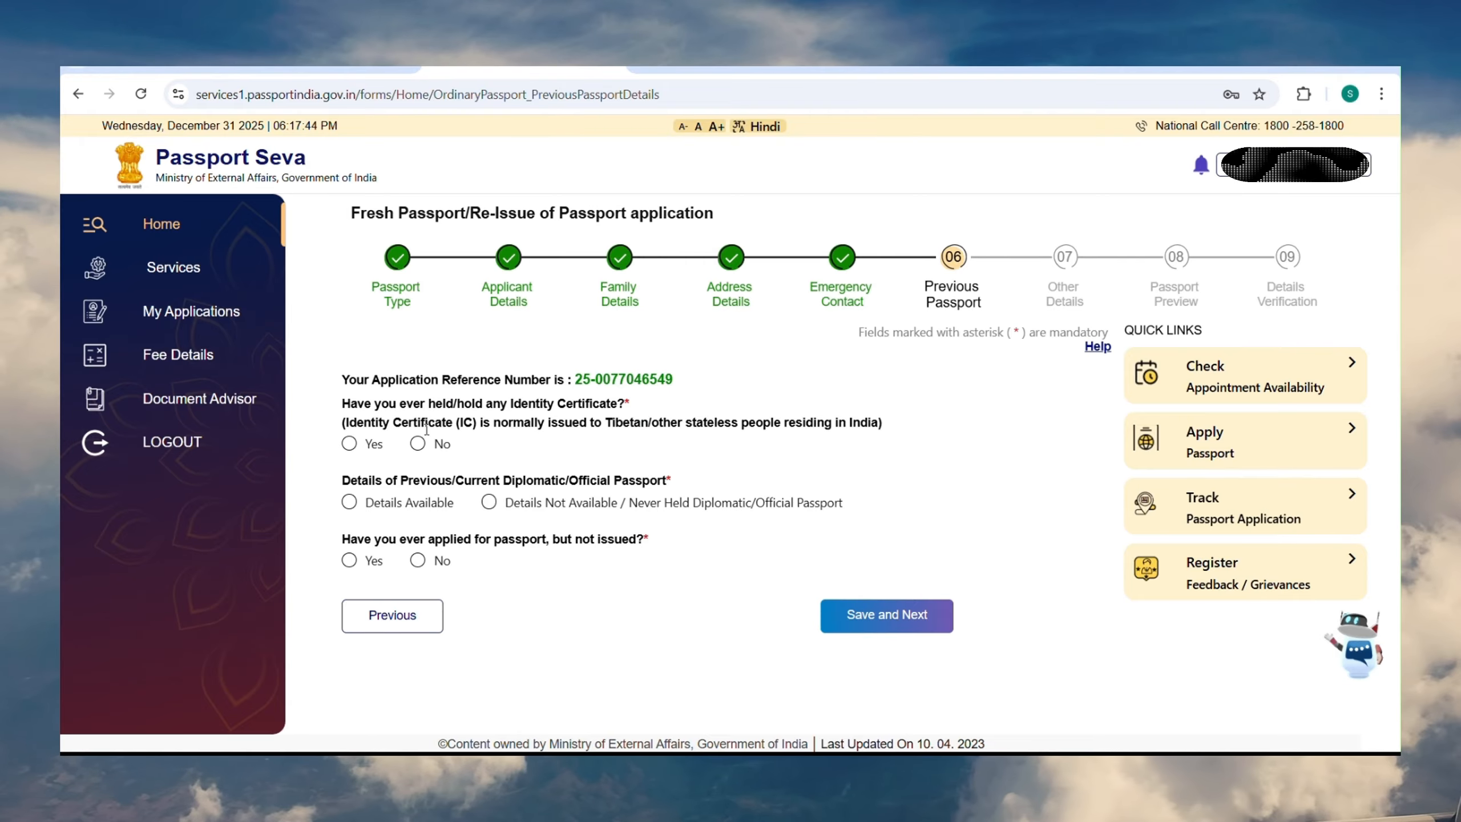
left_click(418, 444)
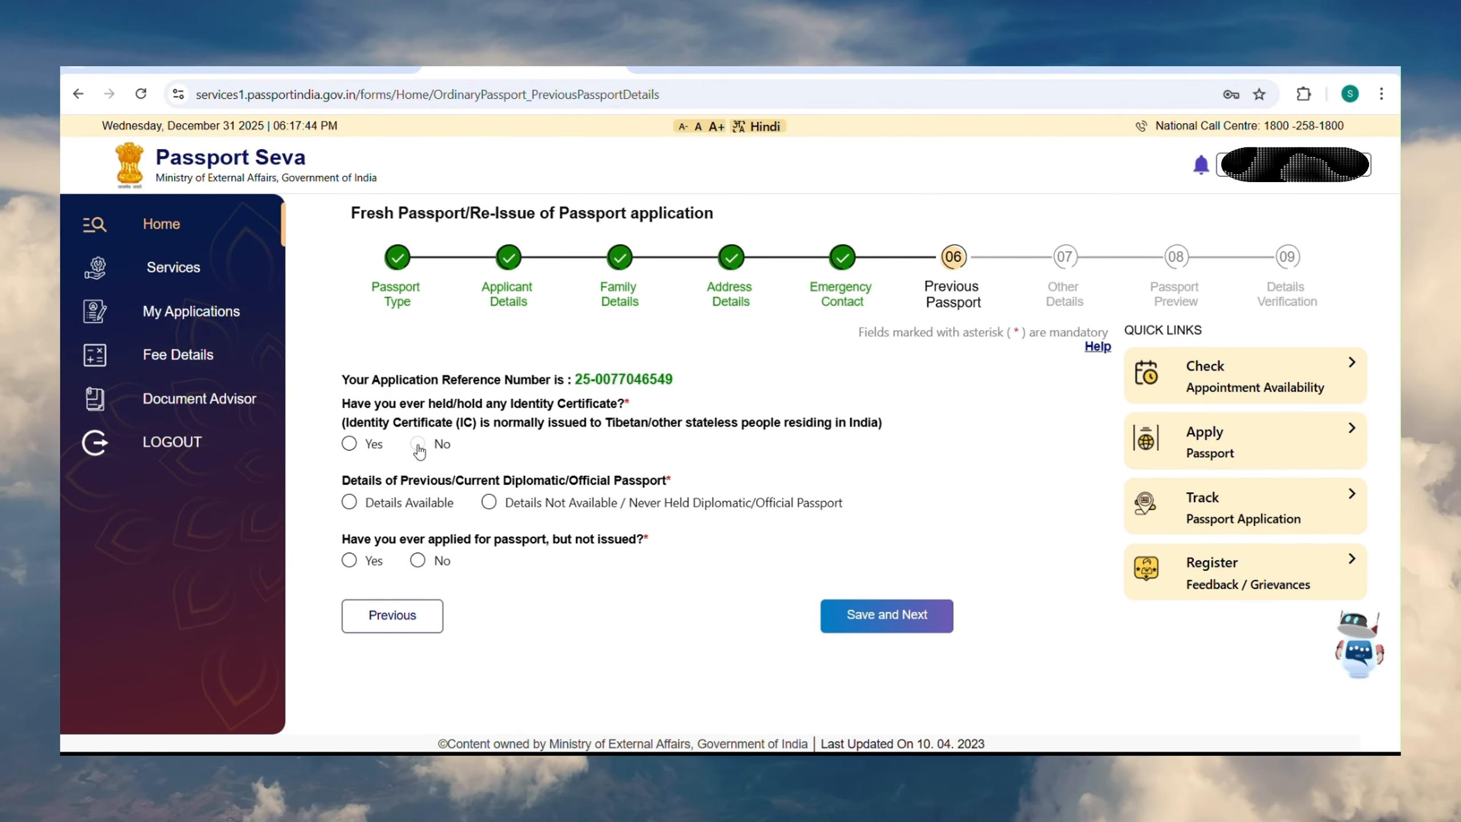
left_click(489, 502)
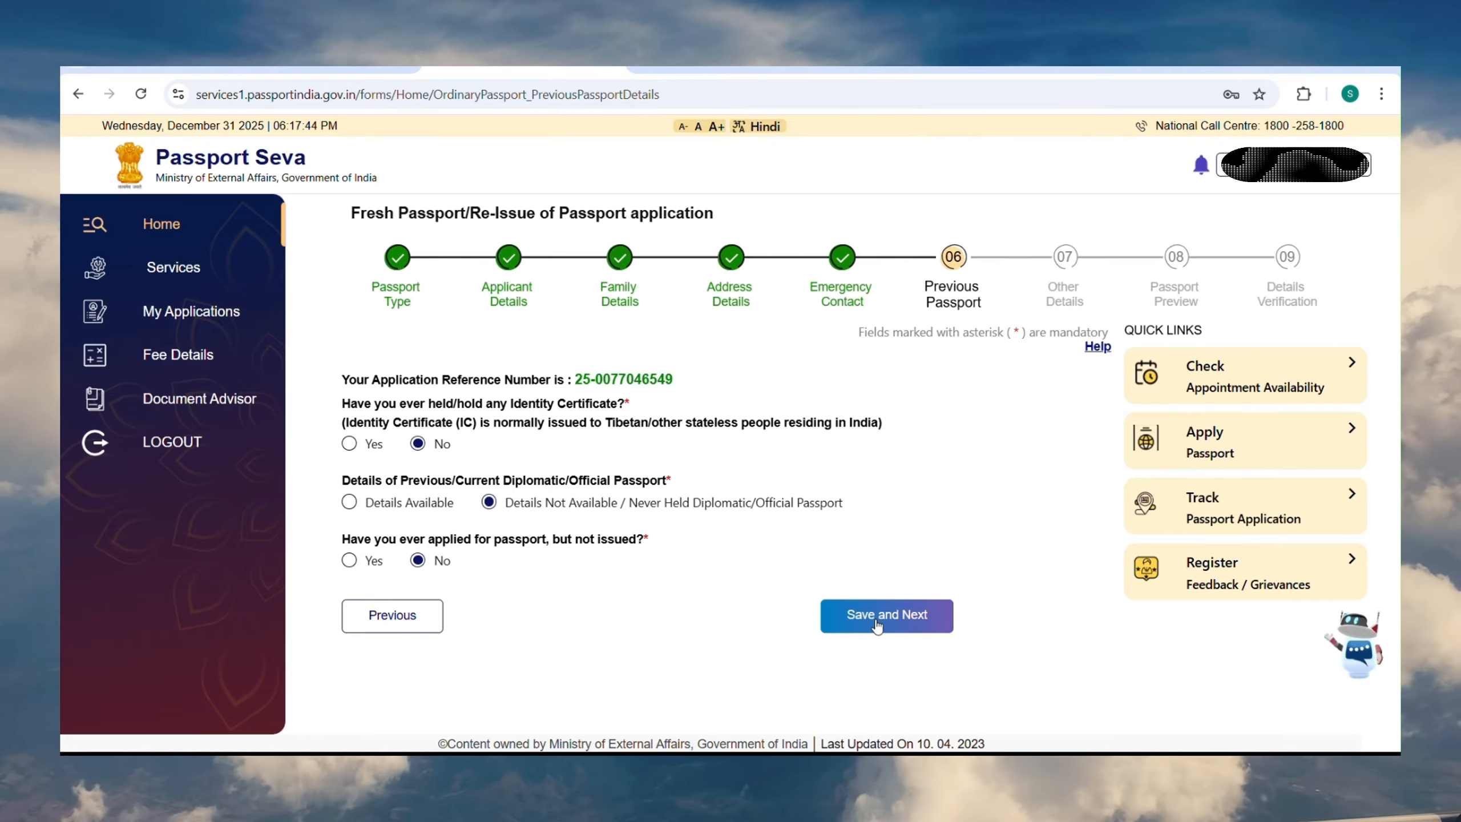
left_click(877, 625)
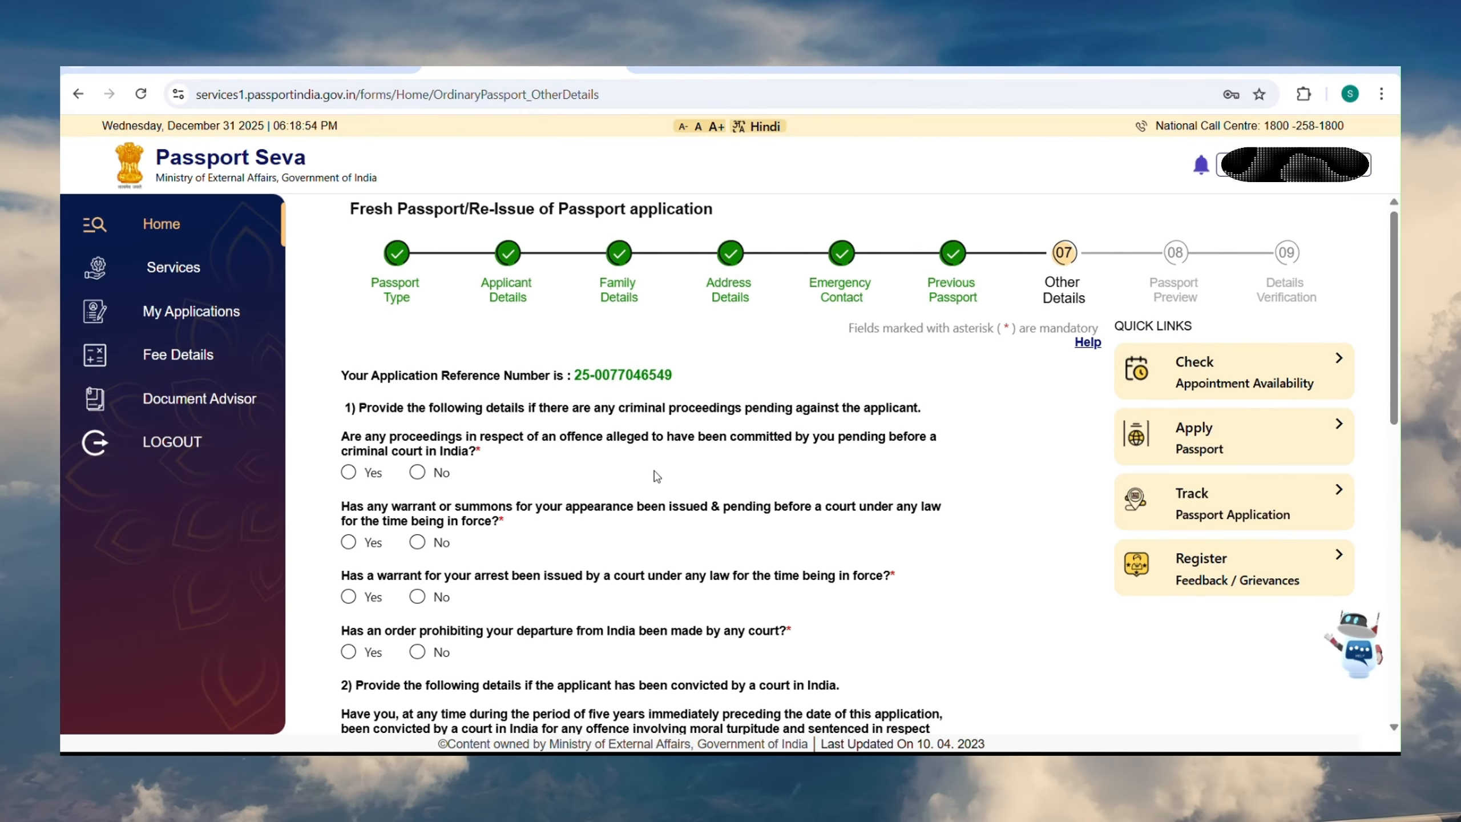
Answer No to all criminal, conviction, passport refusal, foreign citizenship and Emergency Certificate questions, and save Other Details.
scroll(581, 486, "down", 2)
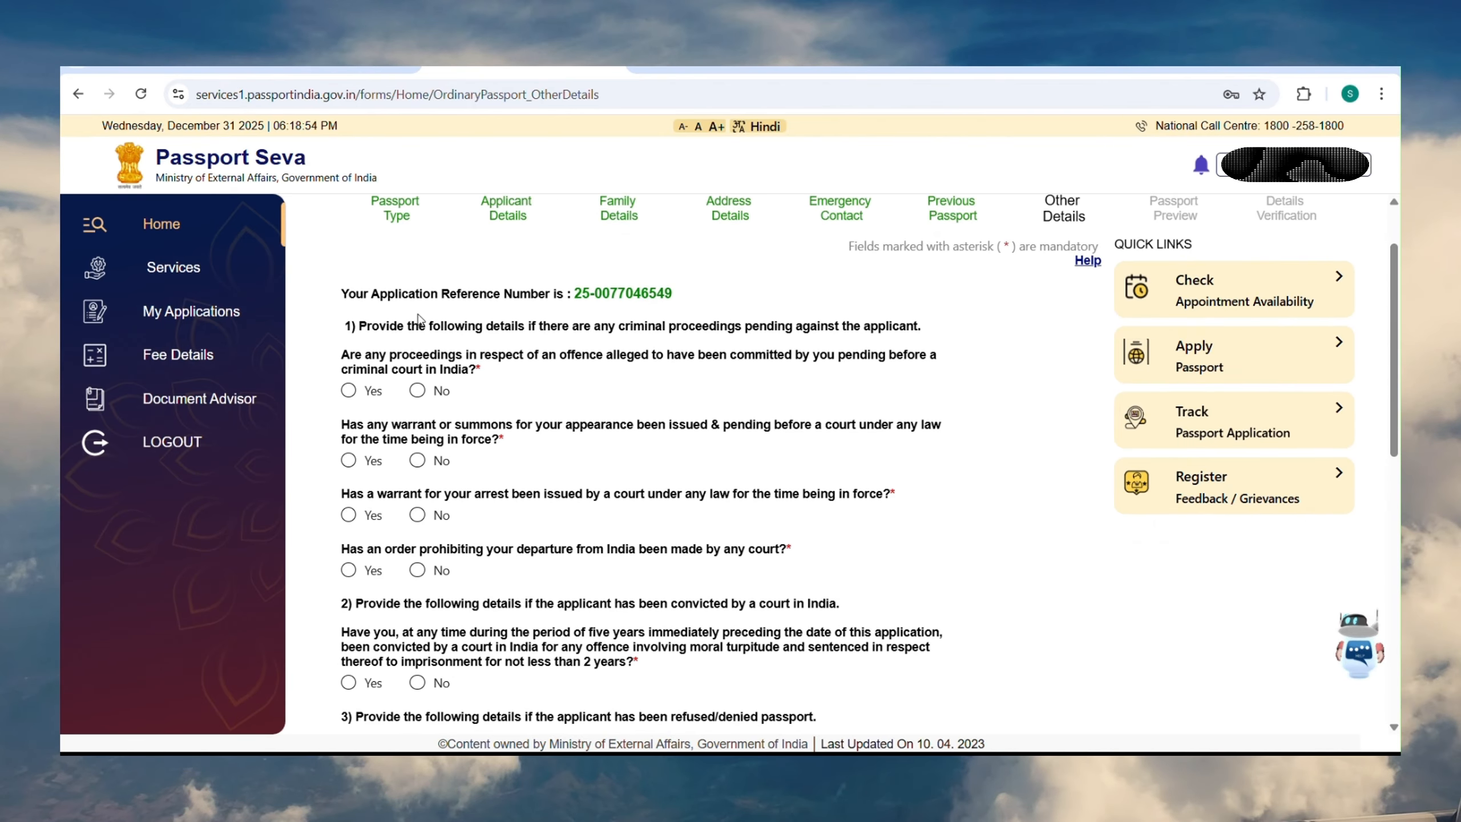
left_click_drag(399, 327, 922, 327)
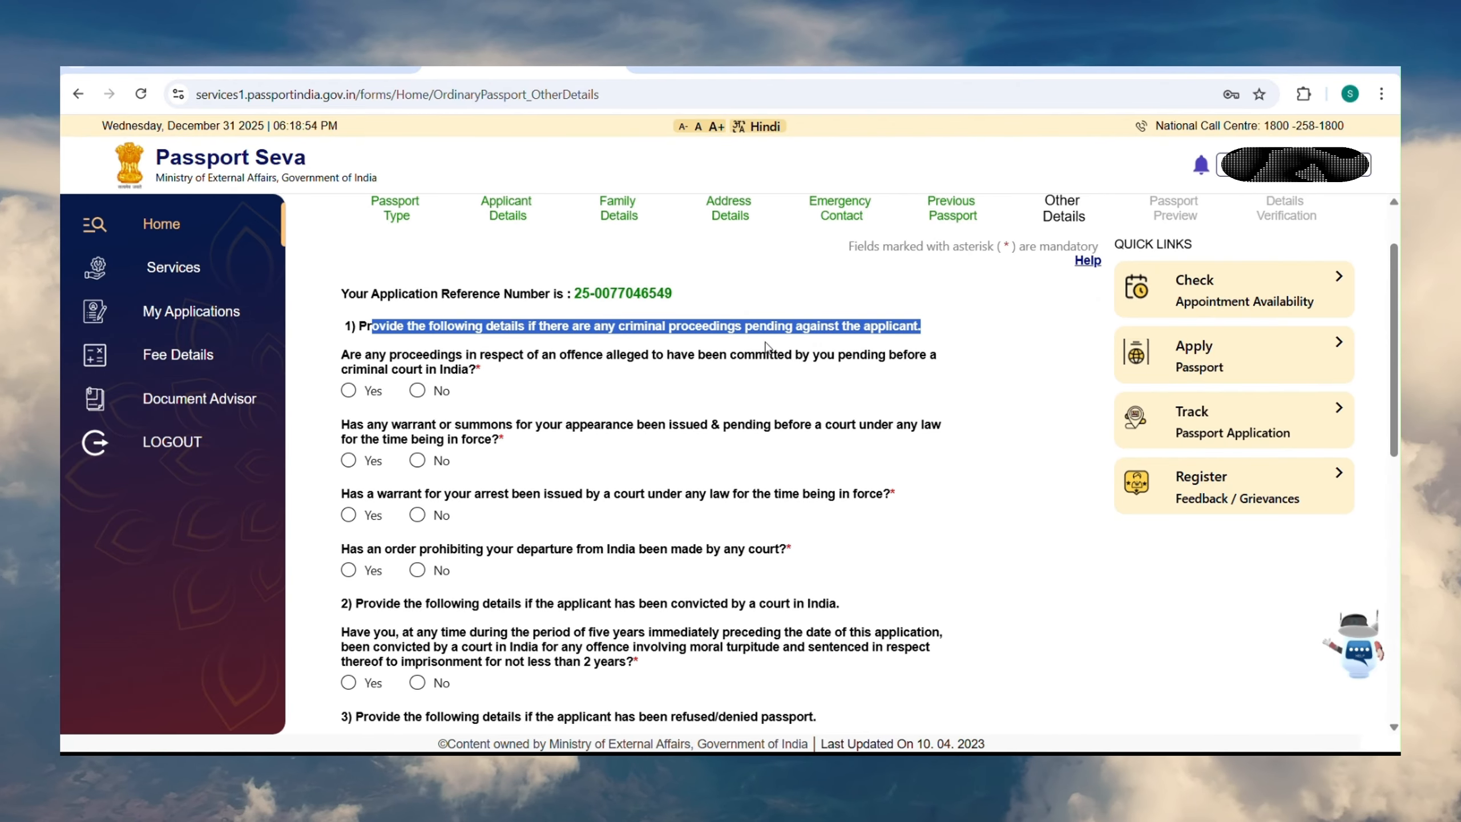
left_click(555, 361)
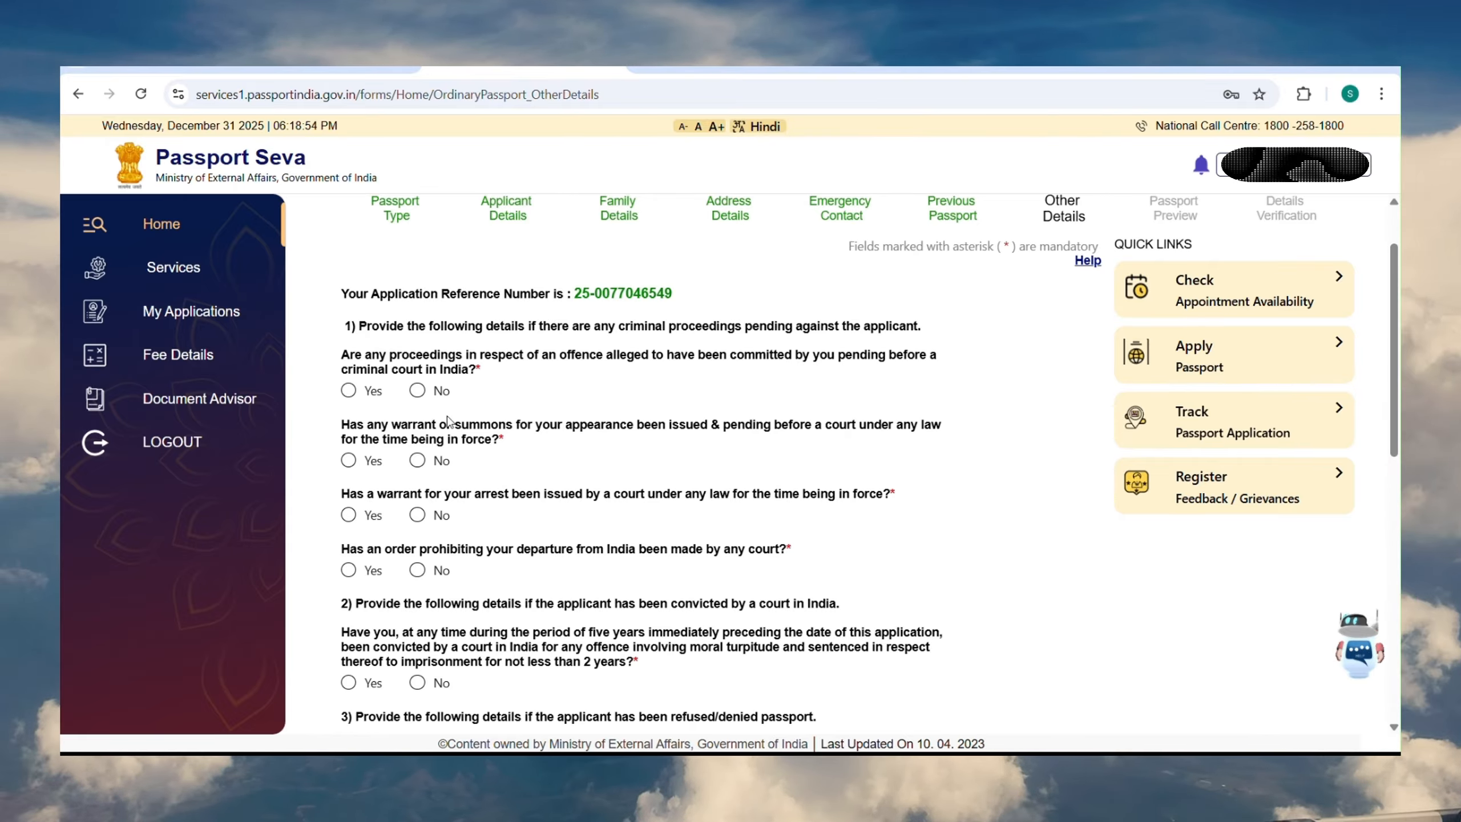
scroll(448, 420, "down", 3)
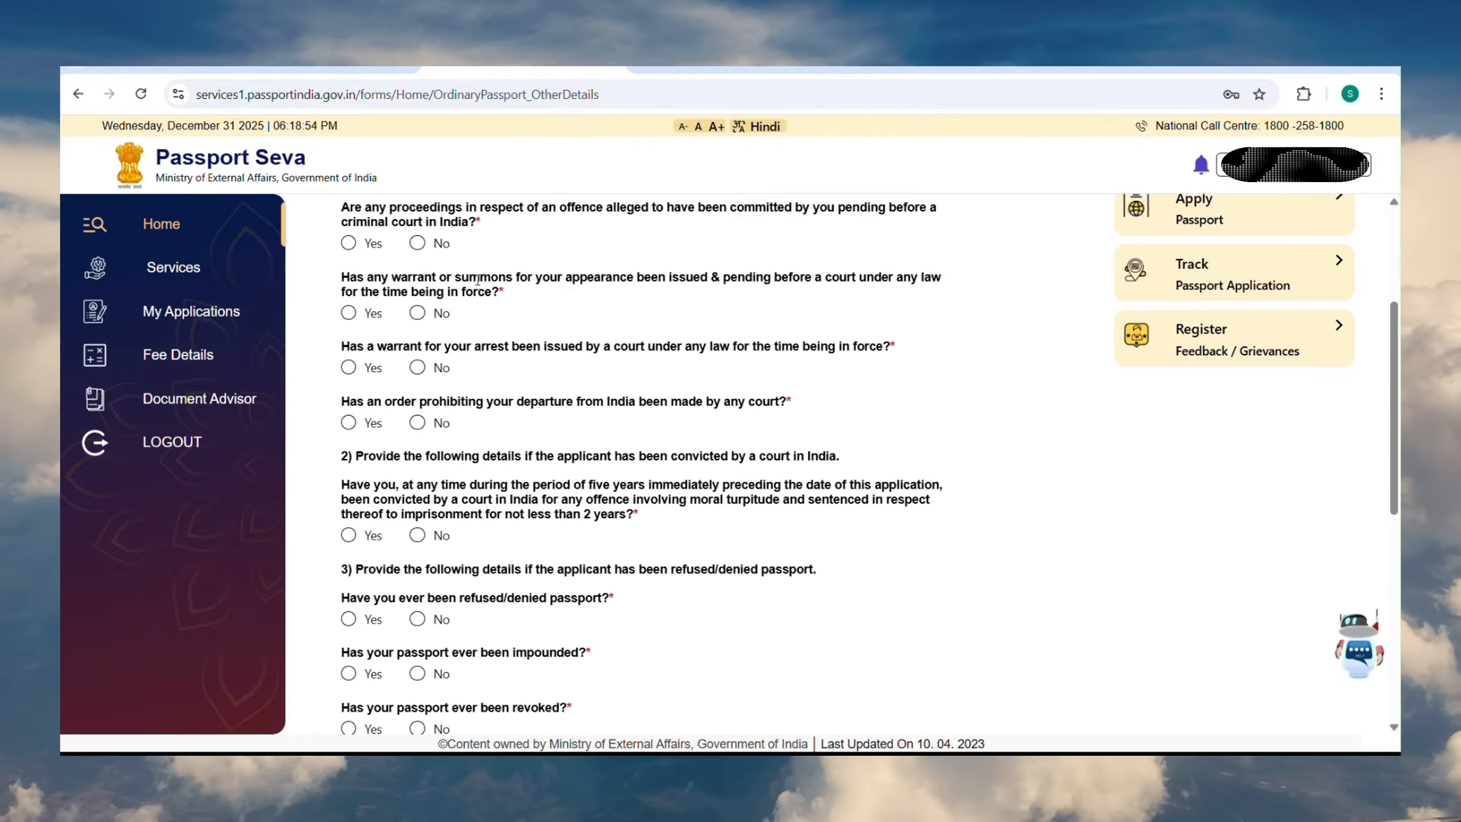
left_click(417, 244)
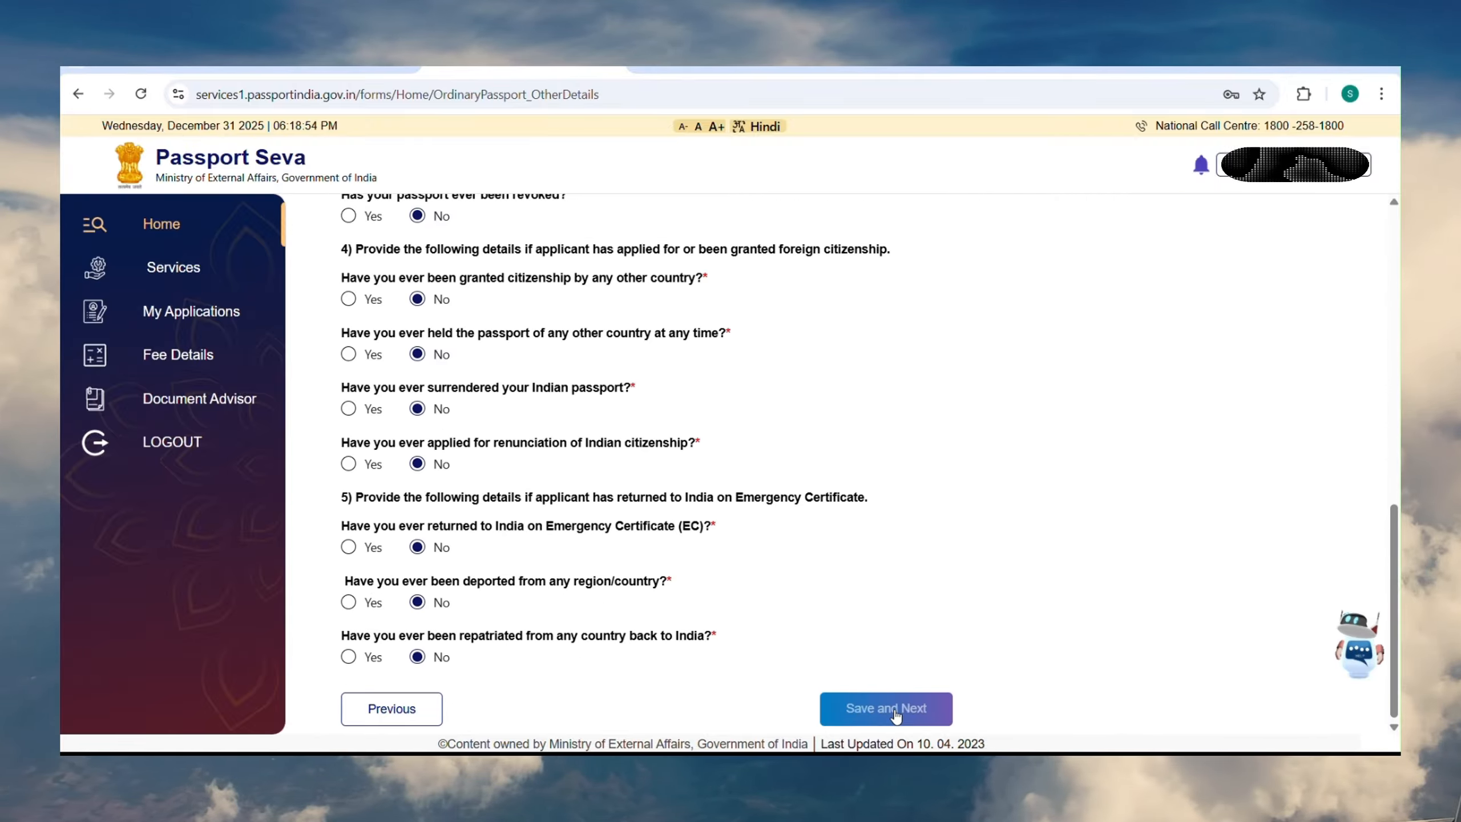
left_click(895, 708)
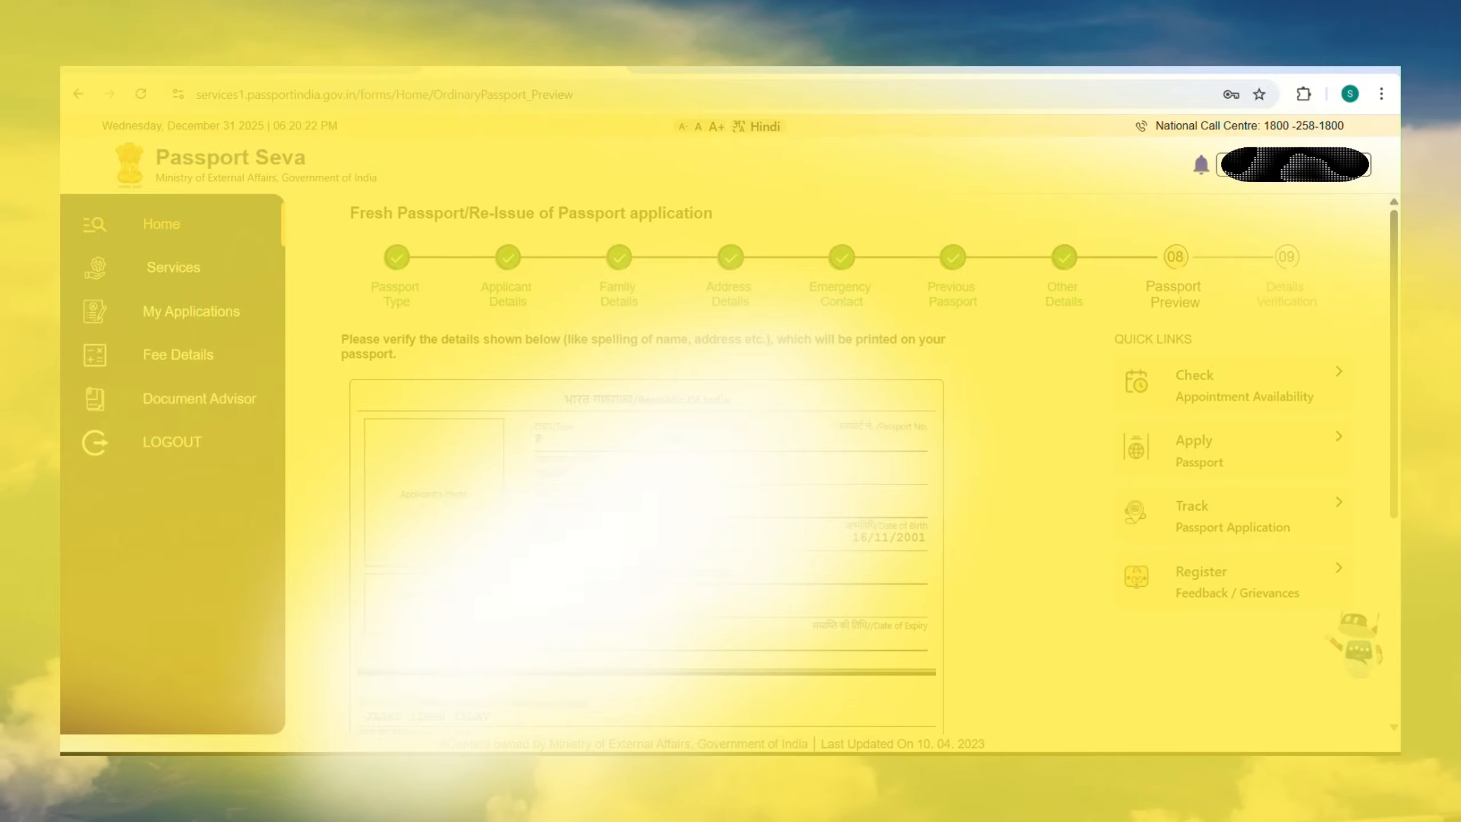
Check the personal, family and address details in the passport preview, tick the agreement, and save to continue to Details Verification.
scroll(790, 545, "down", 2)
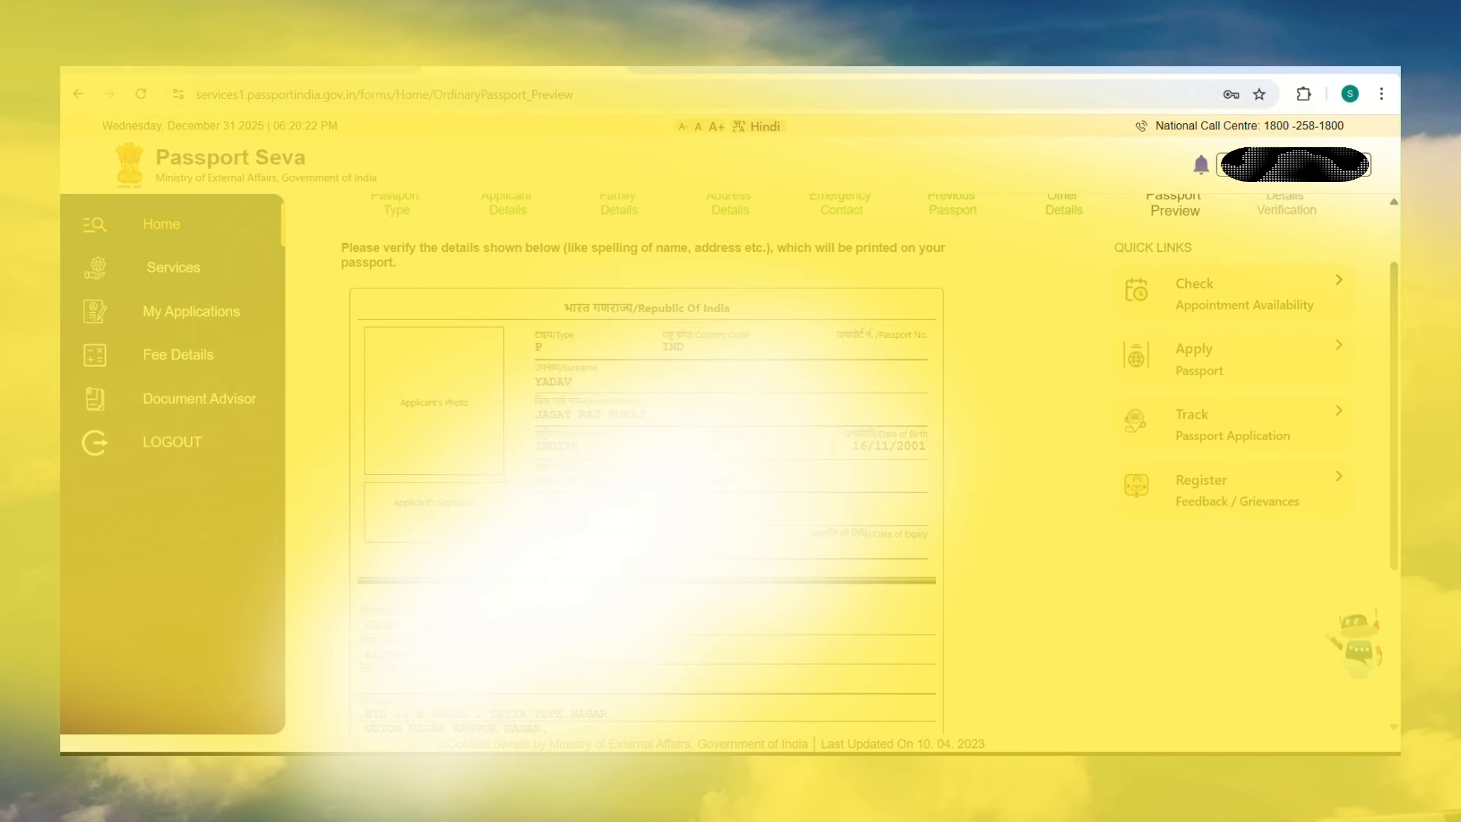
scroll(791, 460, "down", 1)
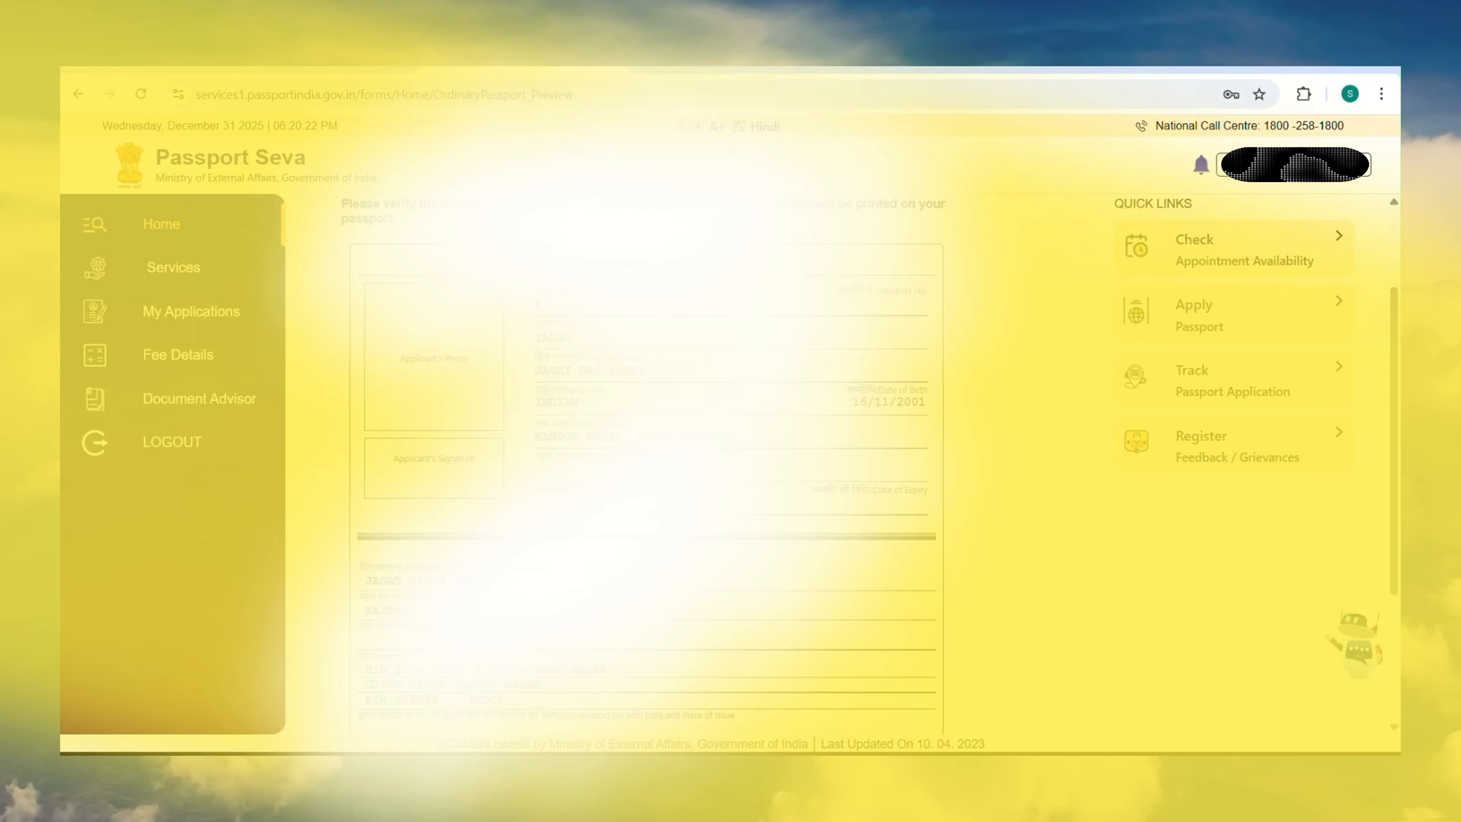
scroll(791, 460, "down", 1)
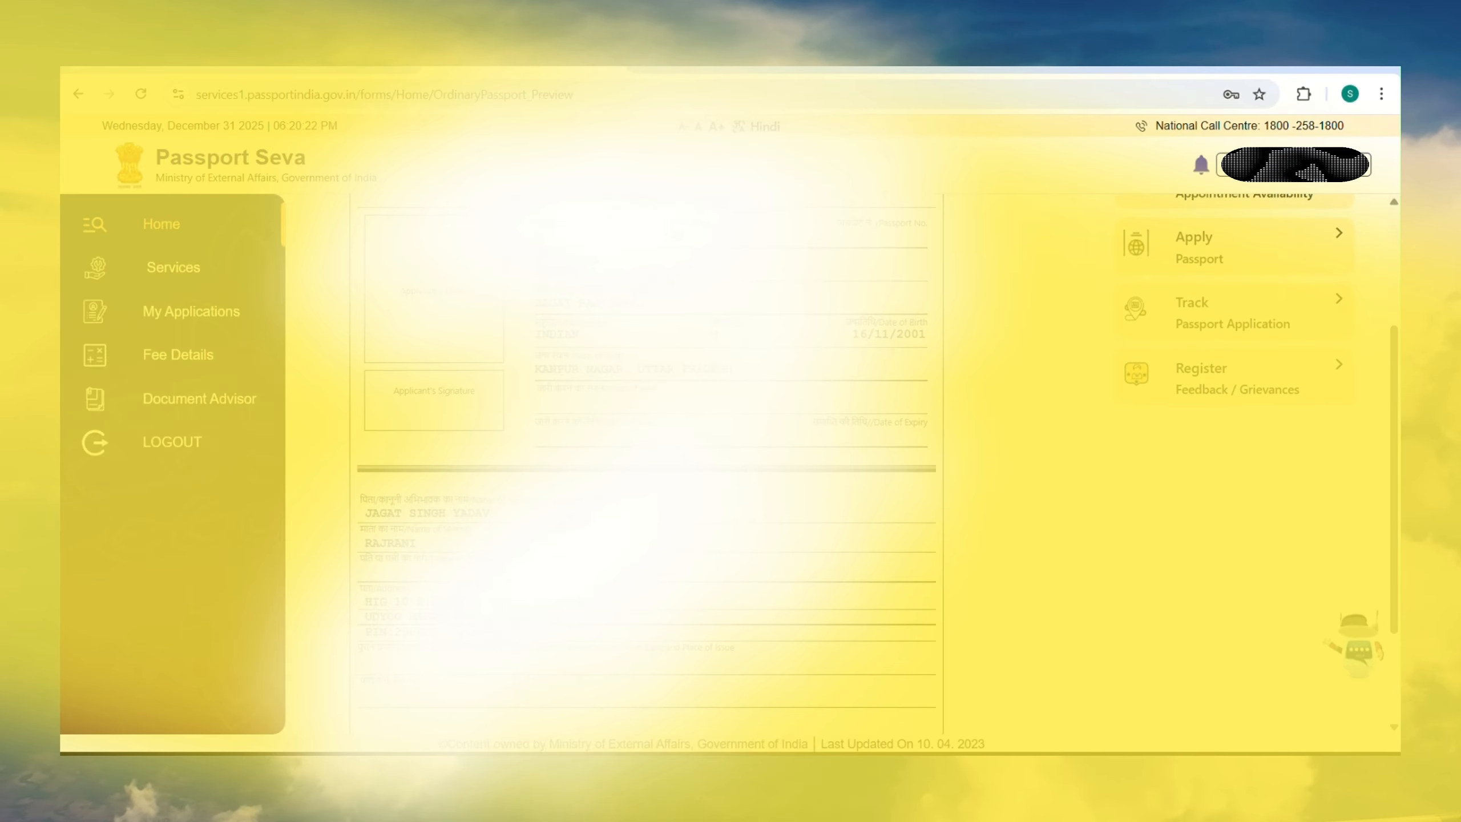
scroll(870, 480, "up", 1)
scroll(791, 460, "down", 1)
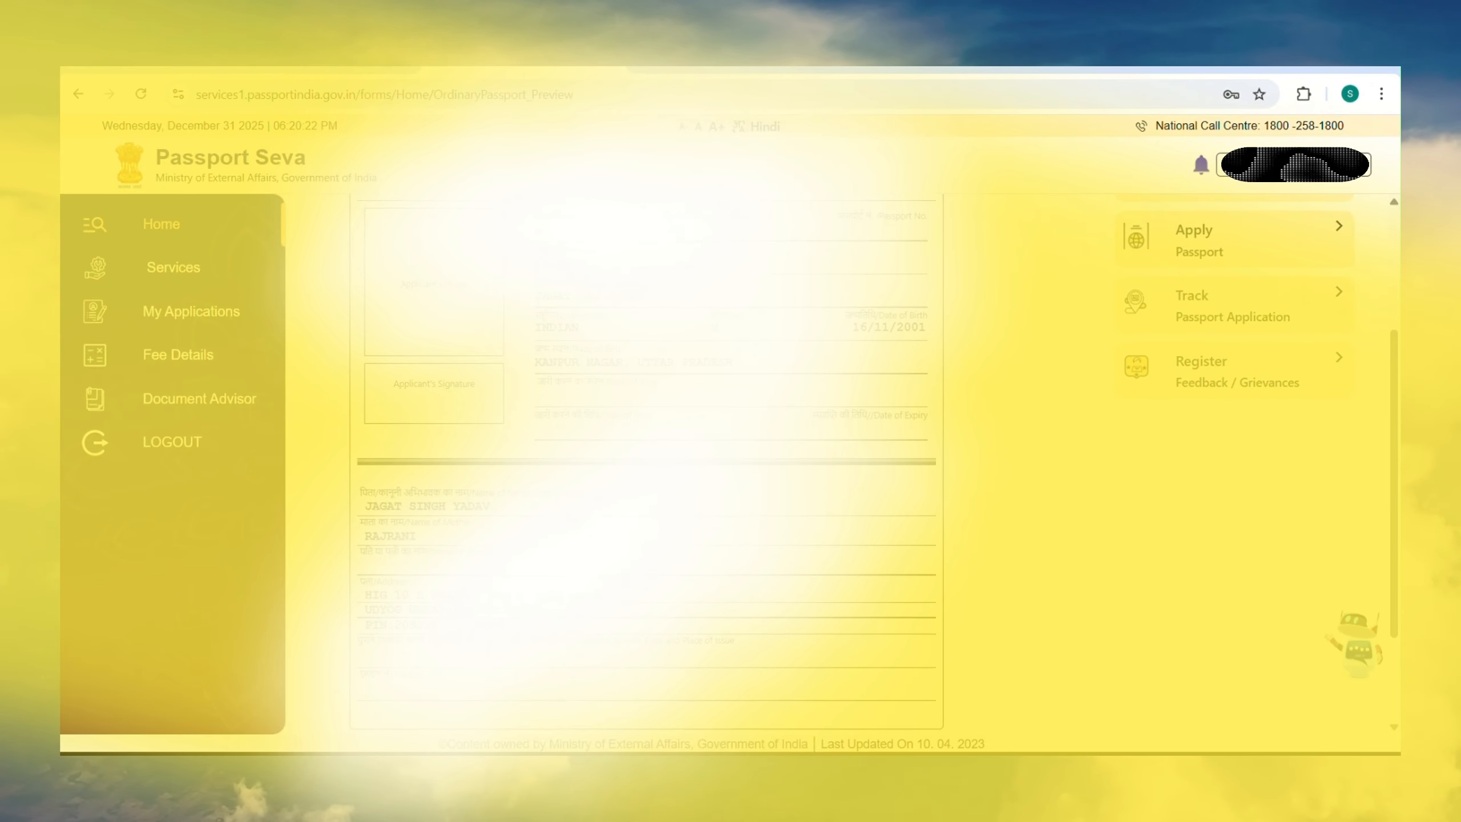
scroll(790, 461, "down", 1)
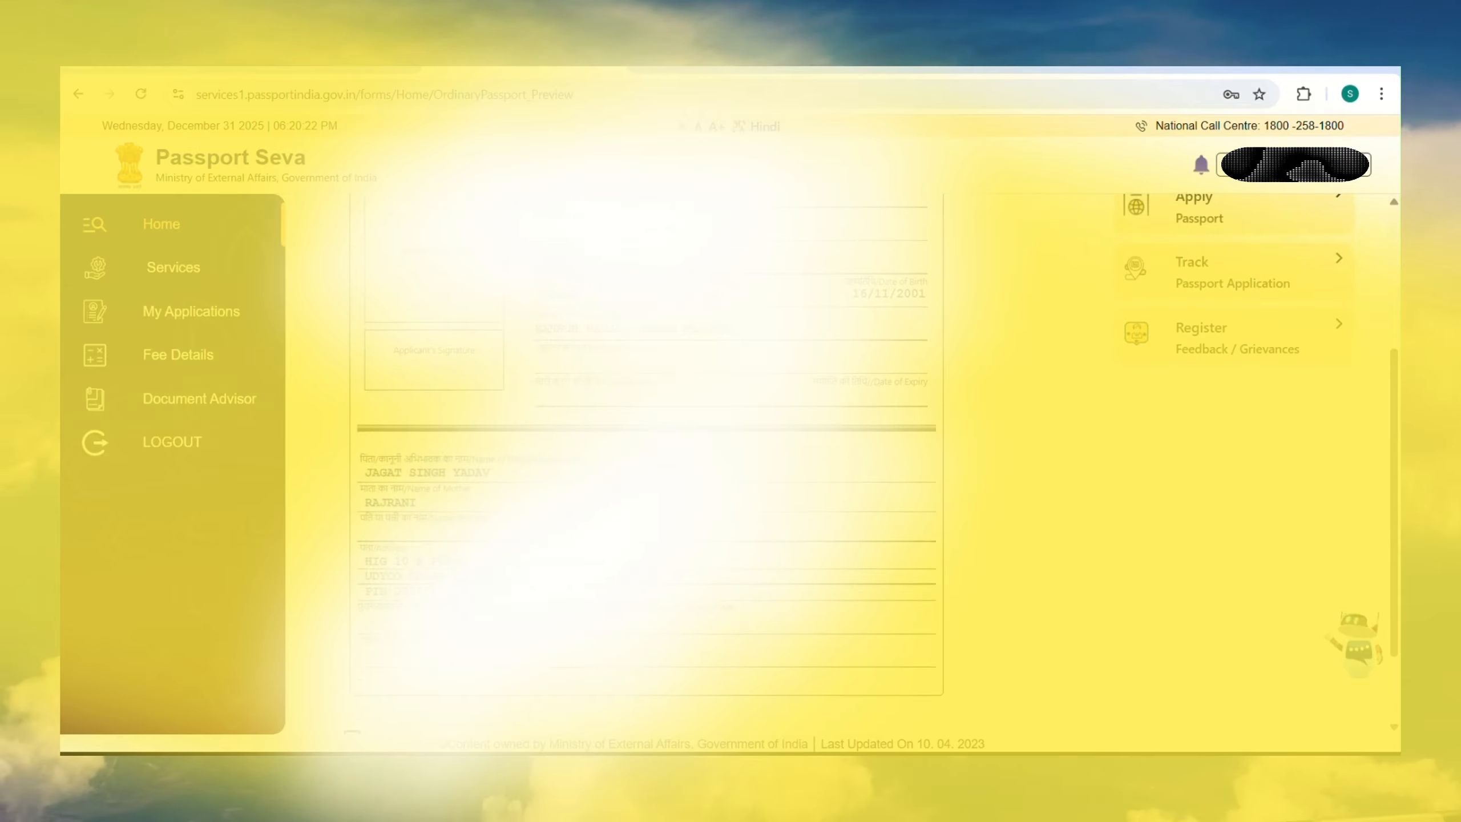
scroll(791, 460, "down", 3)
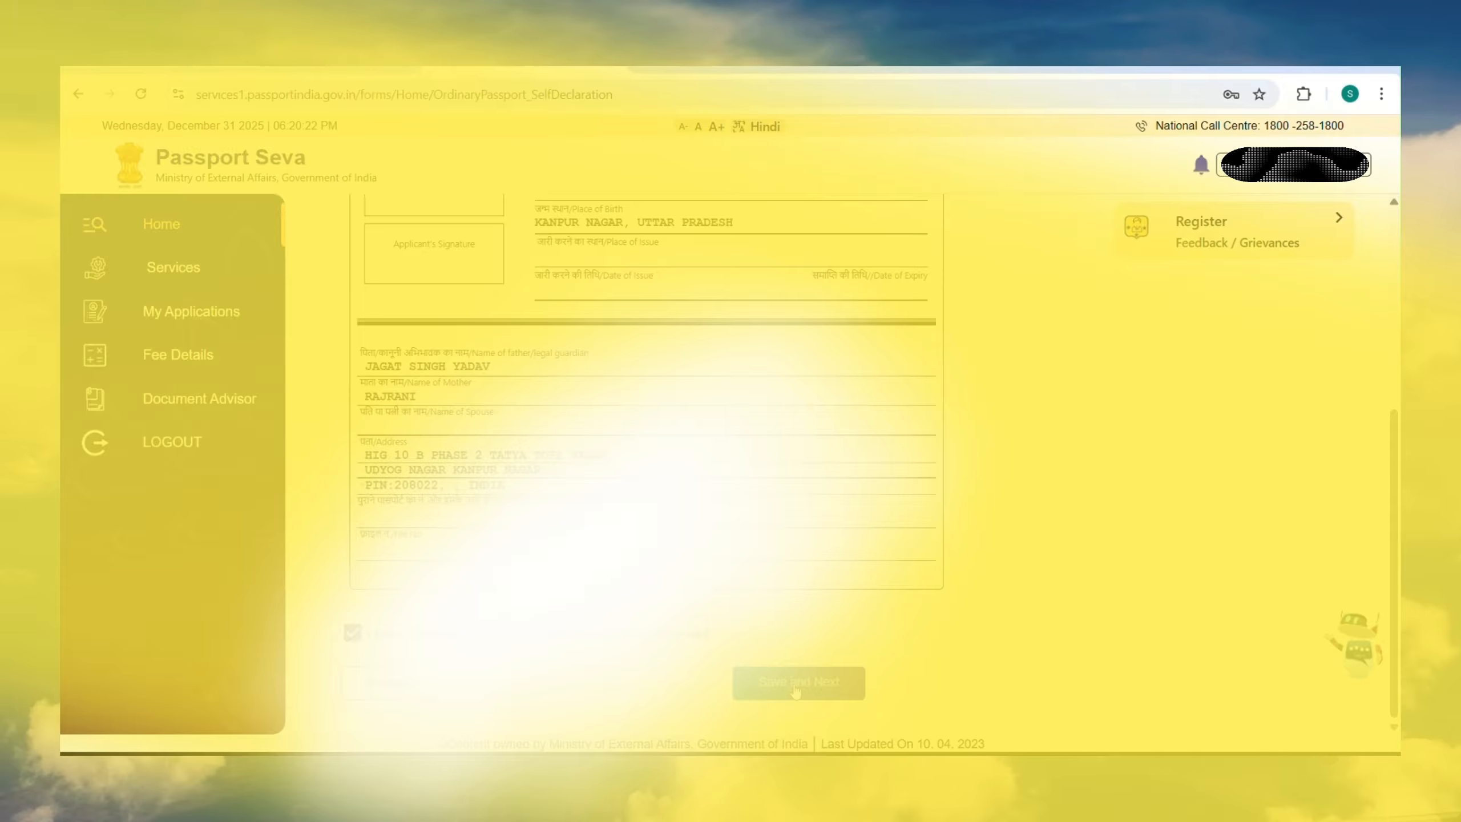
left_click(798, 682)
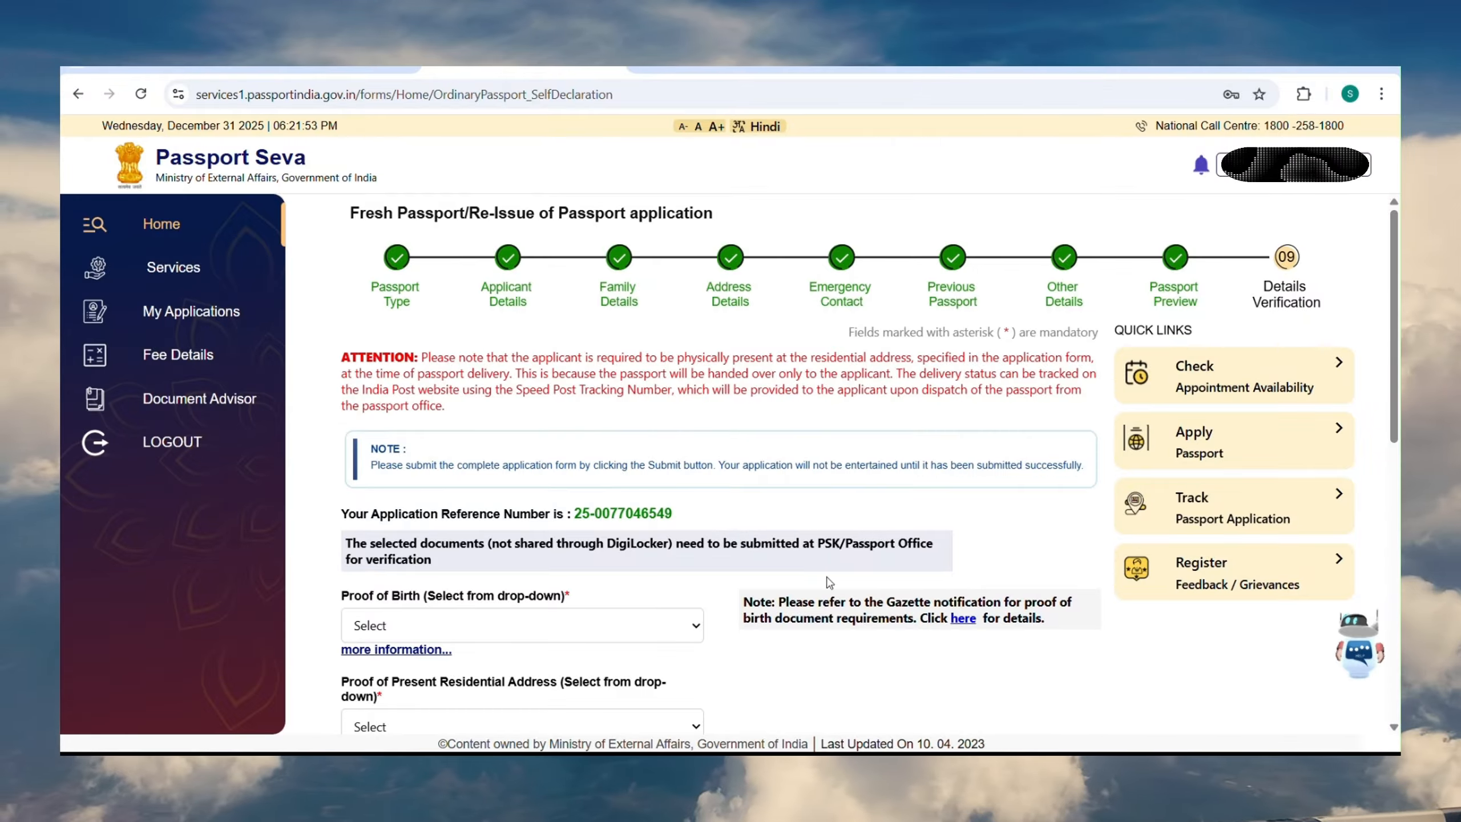
Set Proof of Birth to the Permanent Account Number Card and Proof of Present Residential Address to Aadhaar Card (Address Proof).
scroll(829, 582, "down", 4)
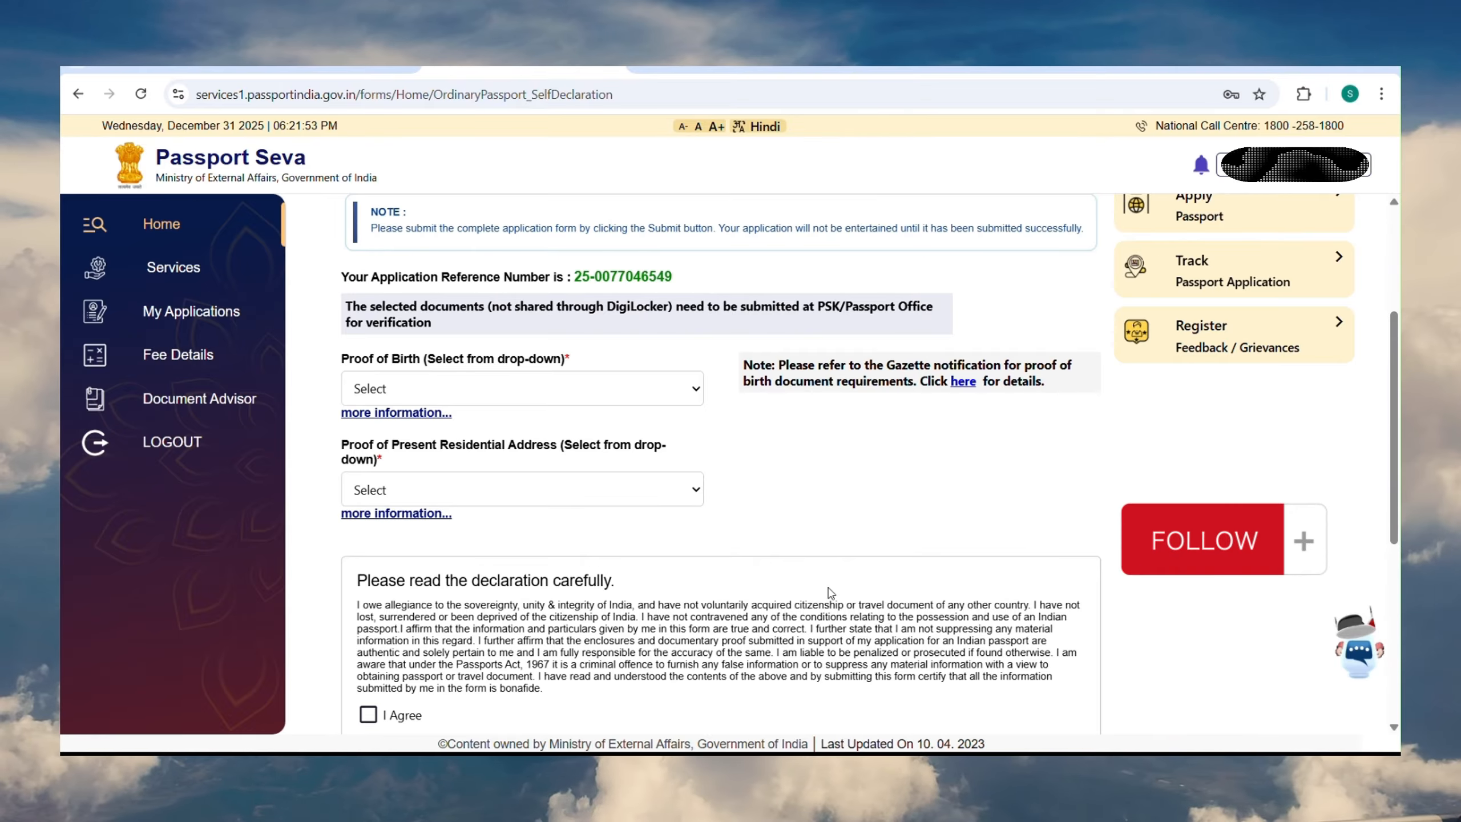
left_click(518, 388)
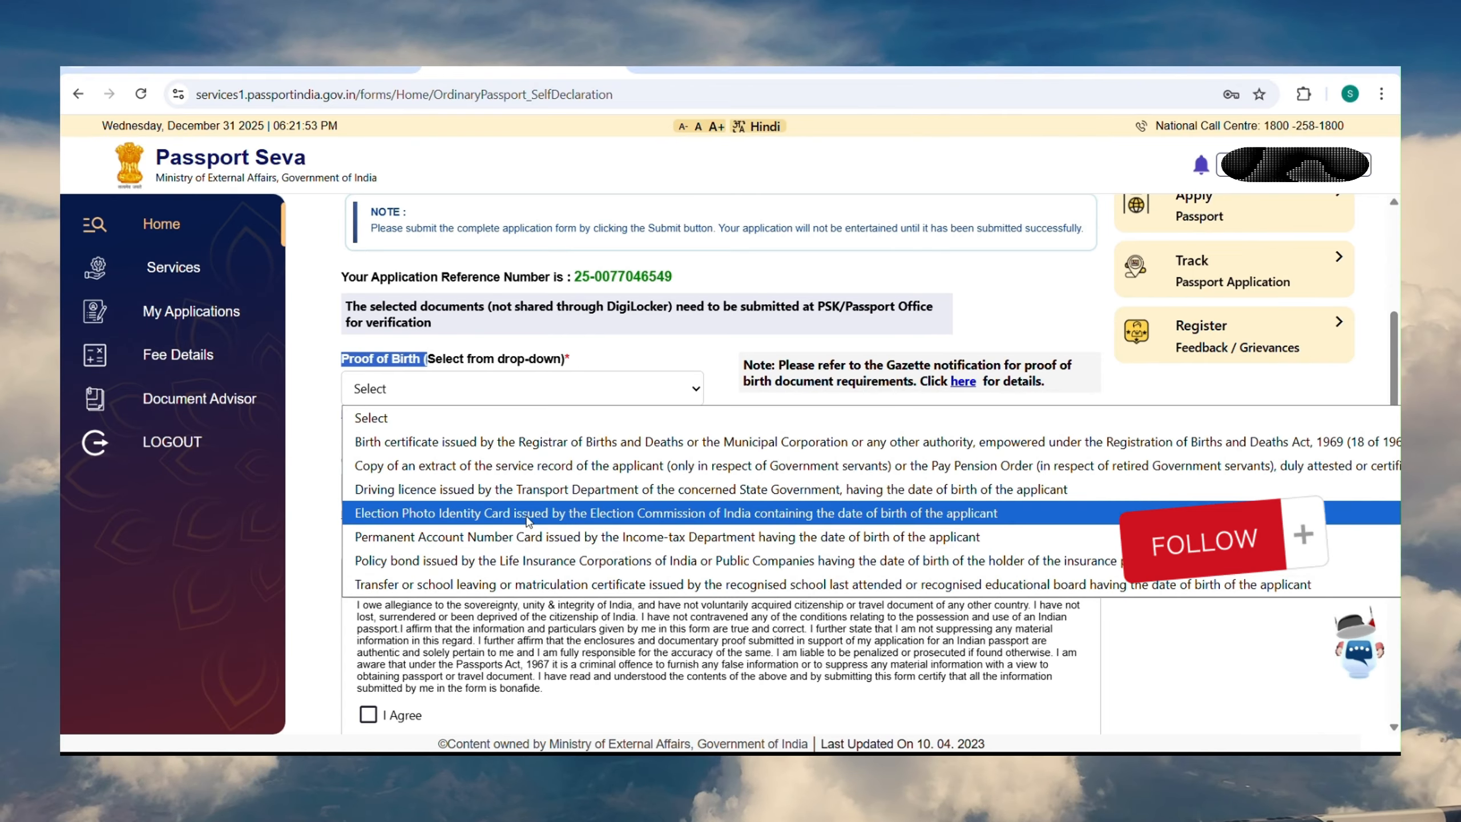
left_click(544, 537)
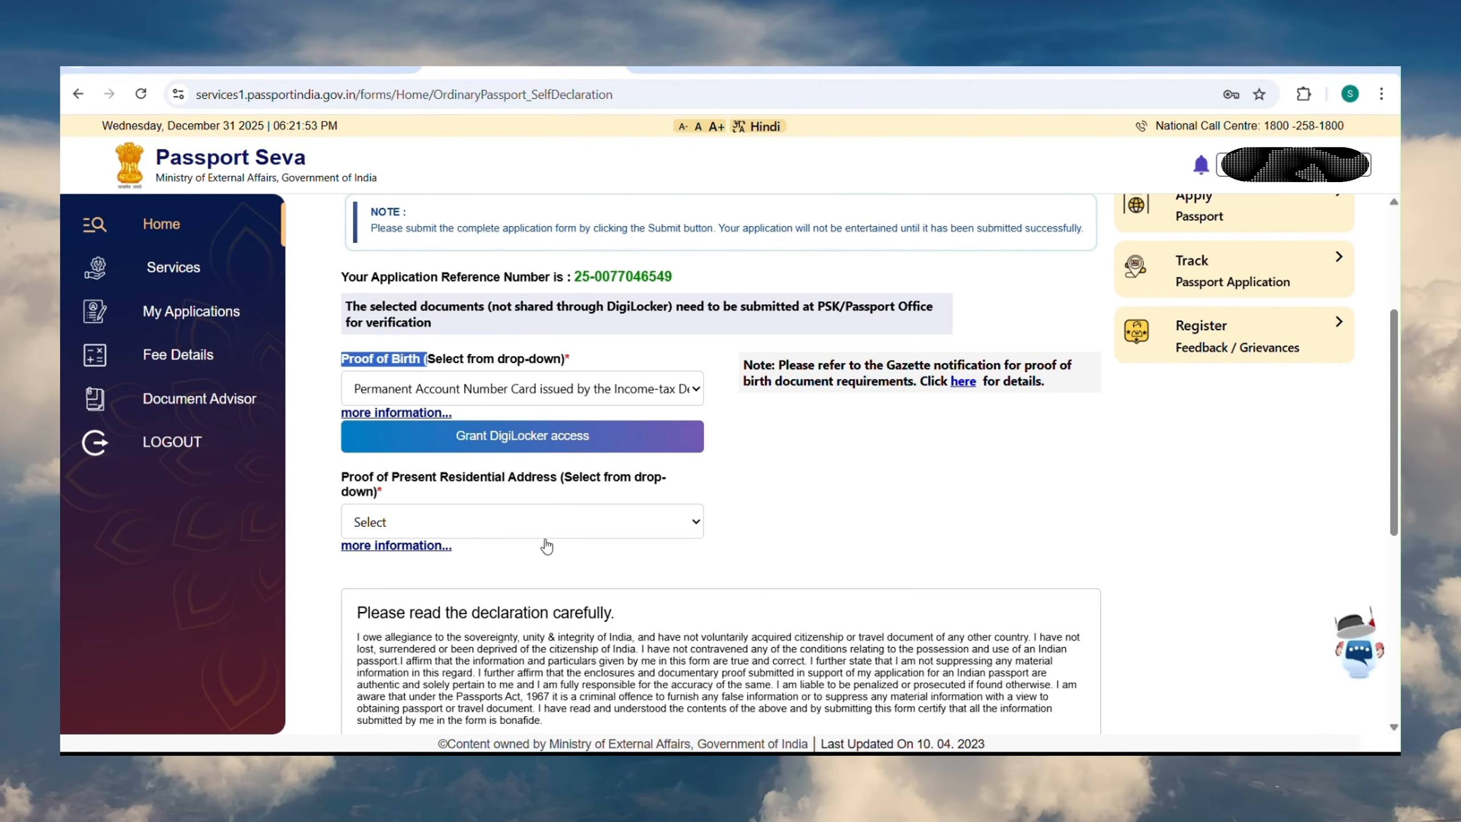
left_click(617, 522)
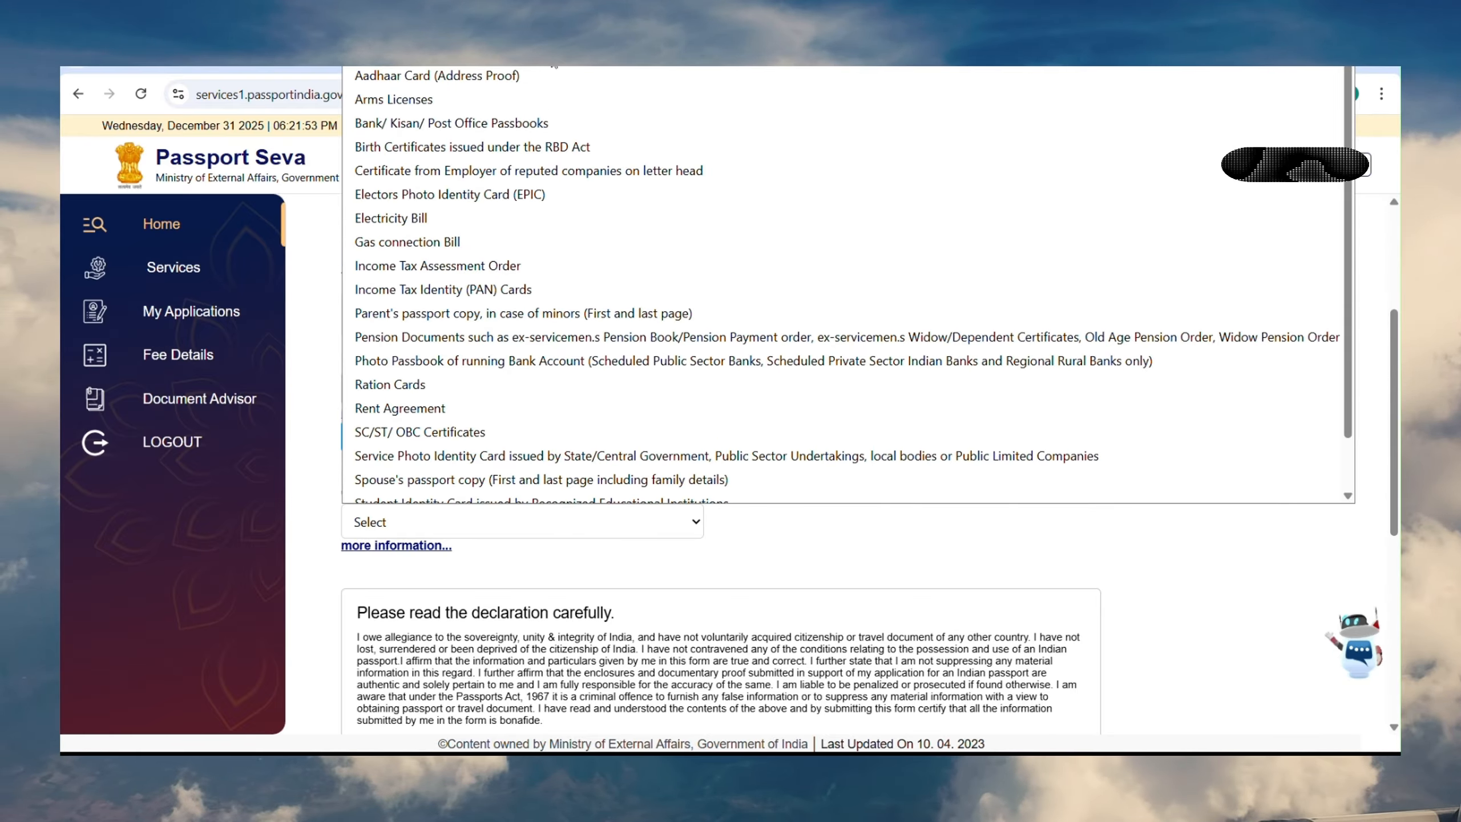
left_click(549, 80)
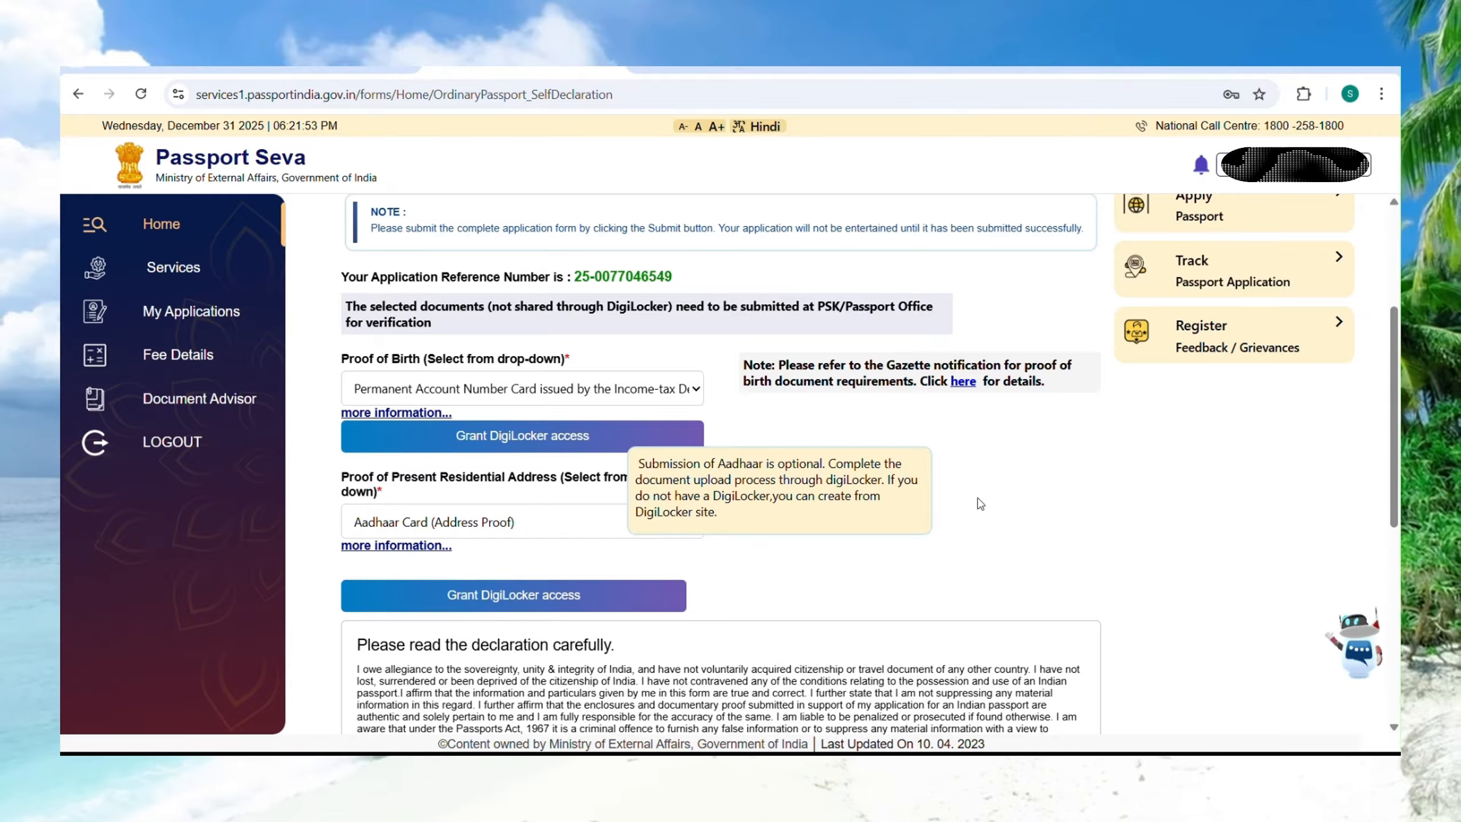
Agree to the self-declaration below the proof-of-document selections.
scroll(979, 503, "down", 1)
scroll(980, 503, "down", 6)
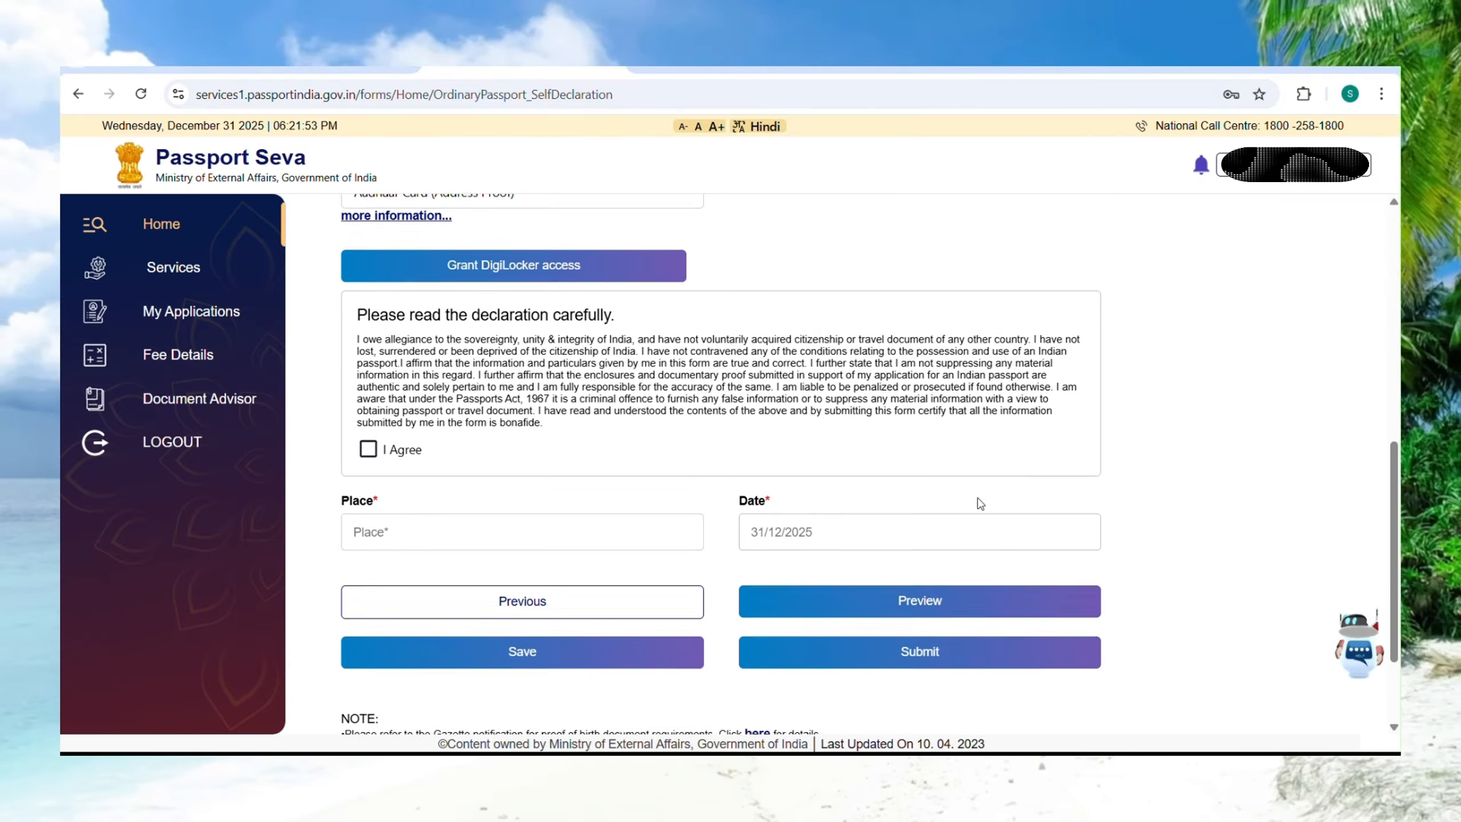
scroll(719, 457, "up", 4)
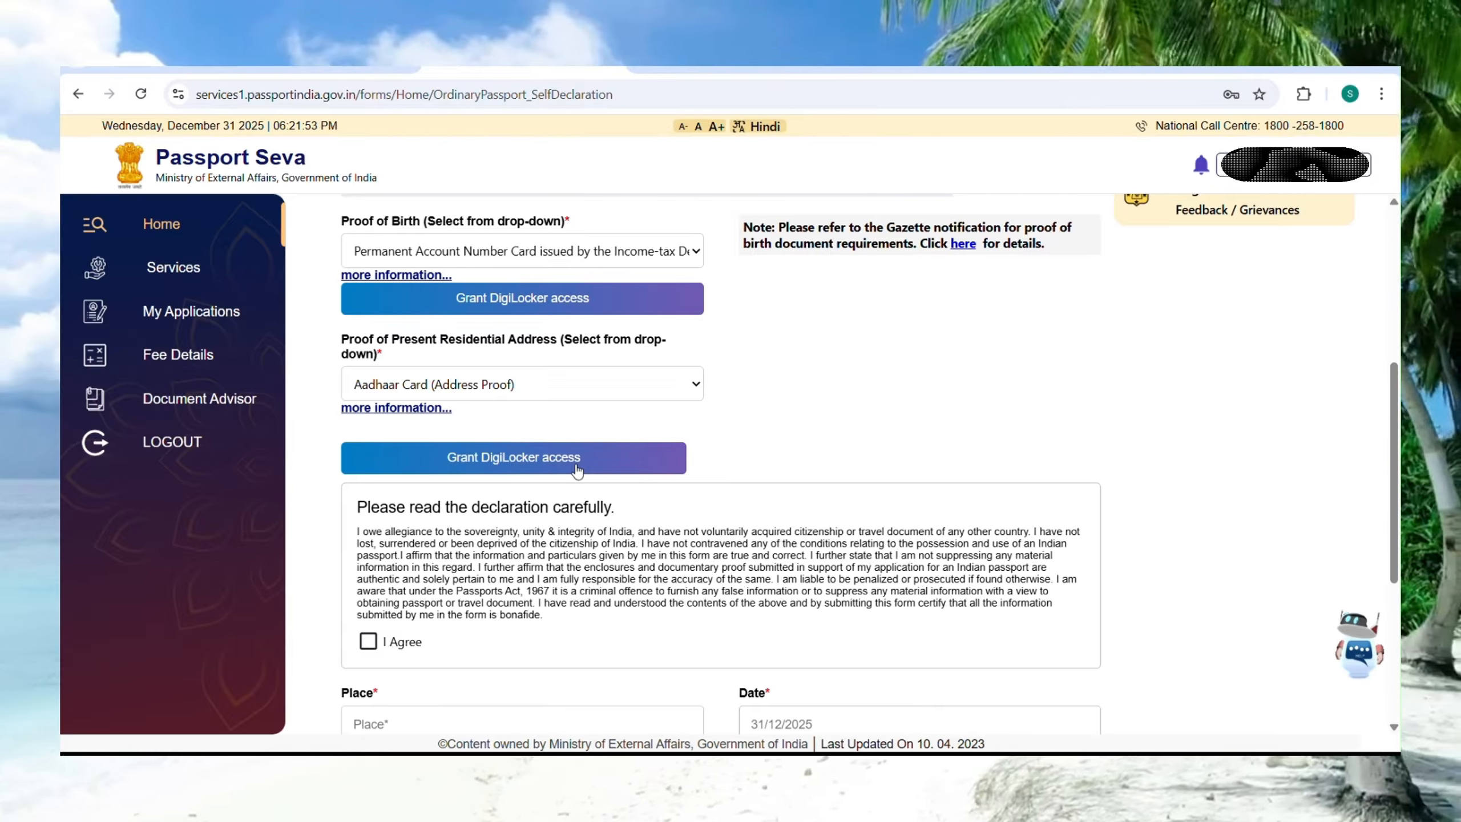
scroll(578, 470, "down", 4)
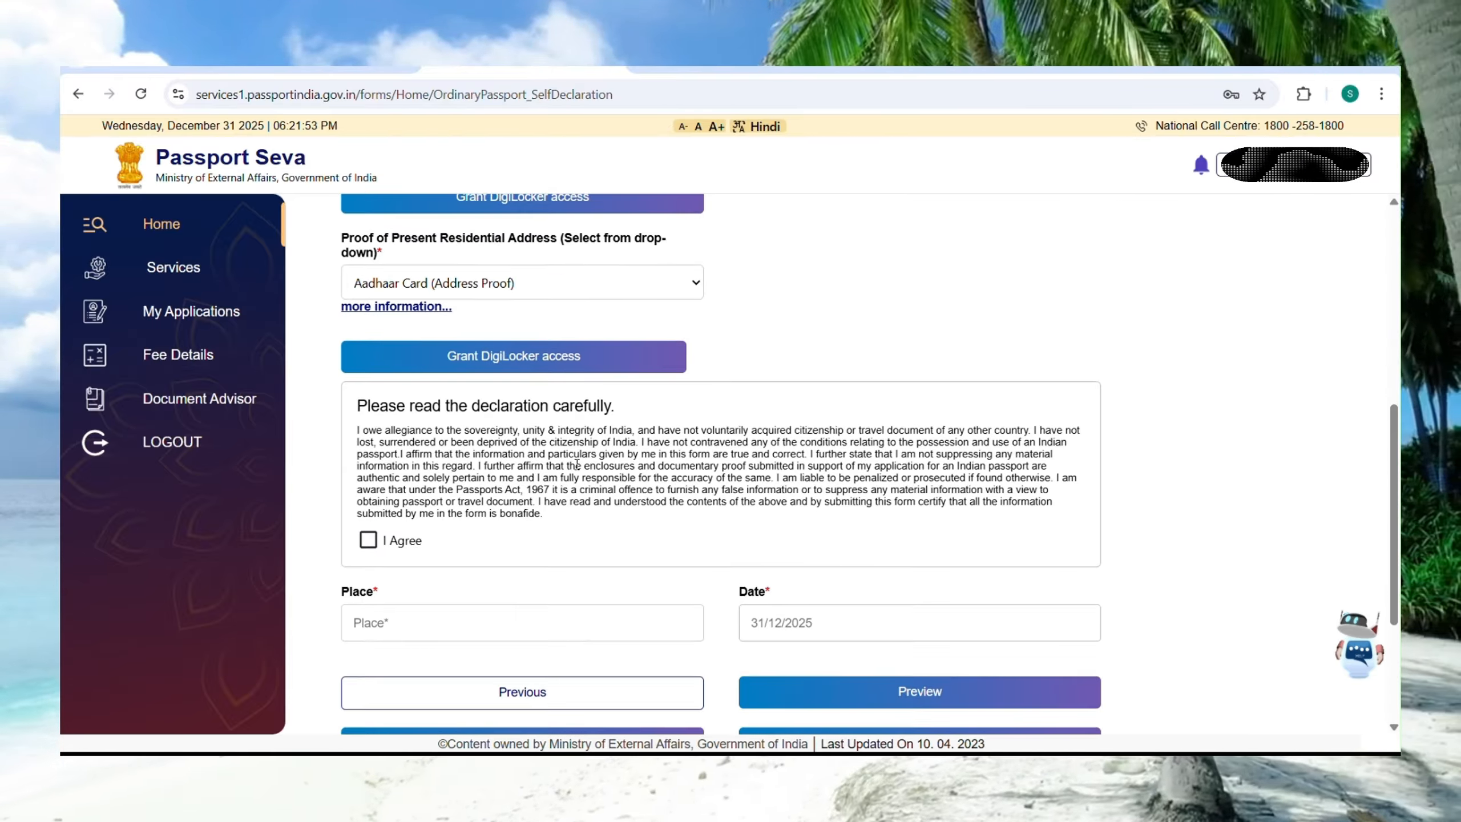
left_click(368, 496)
scroll(439, 514, "down", 3)
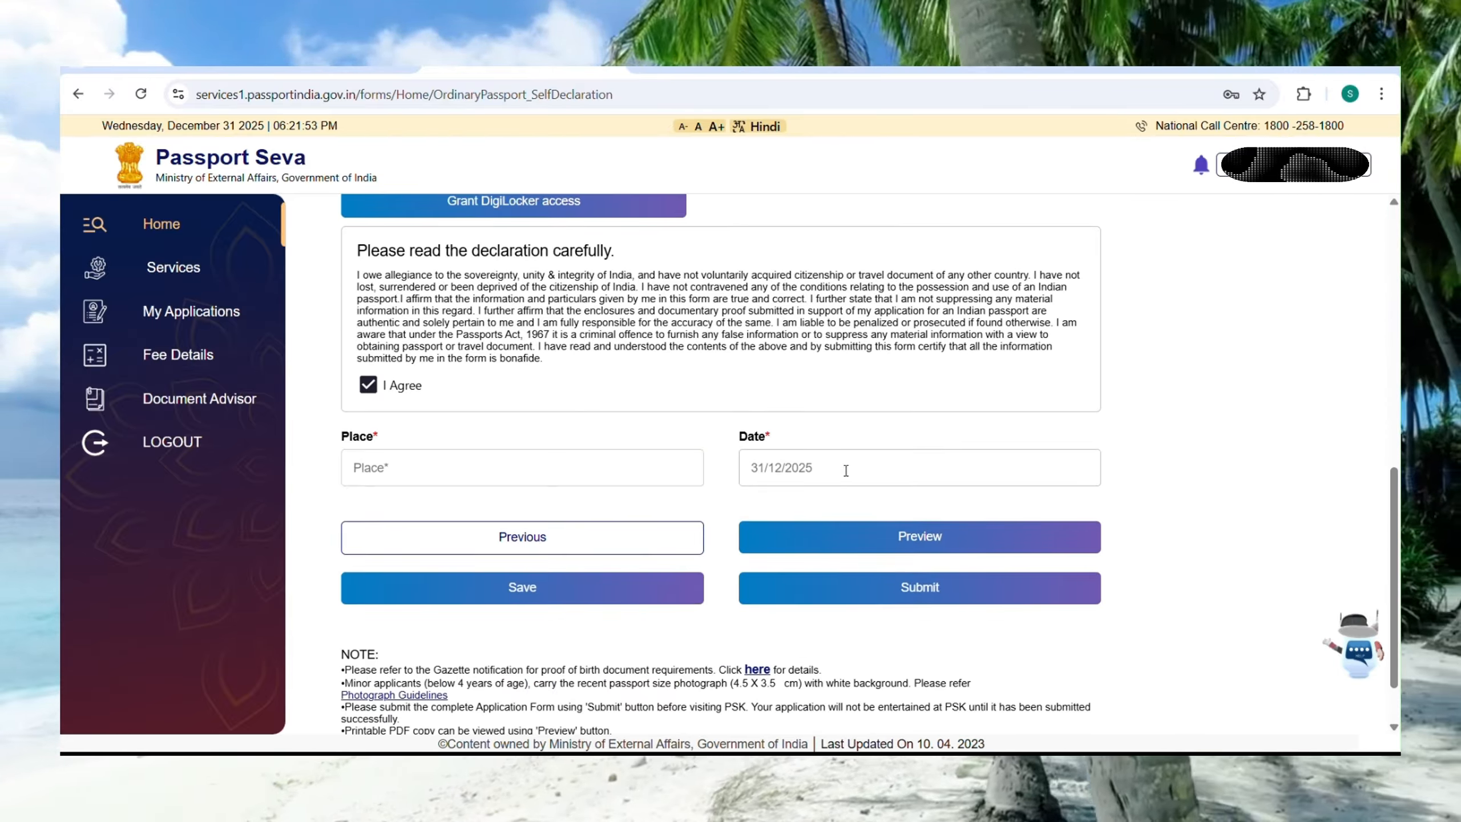
scroll(701, 522, "down", 2)
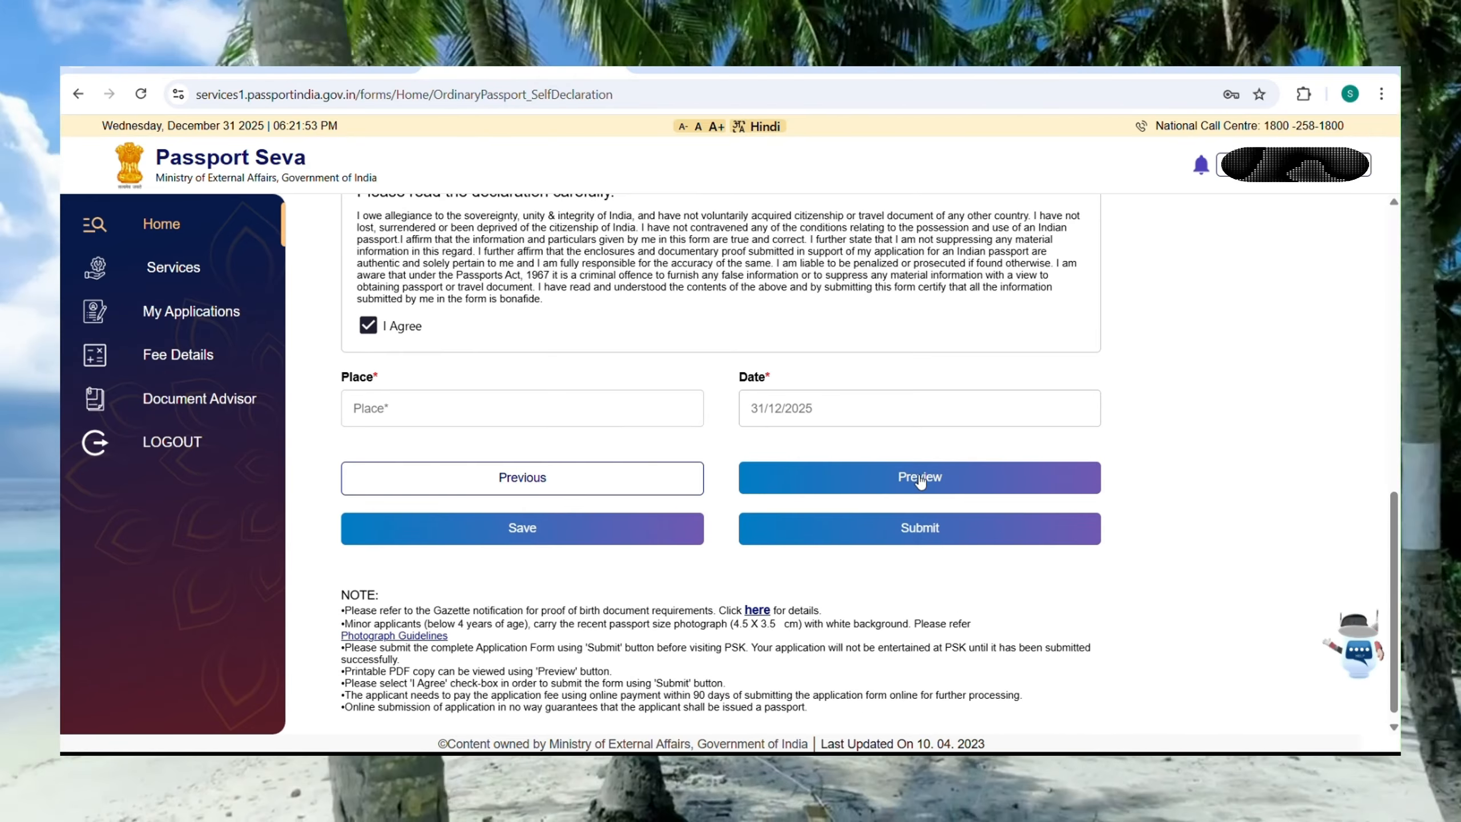
Start granting DigiLocker access for the residential address proof, allow location while visiting the site, and continue sign-in with the mobile number.
scroll(654, 344, "up", 7)
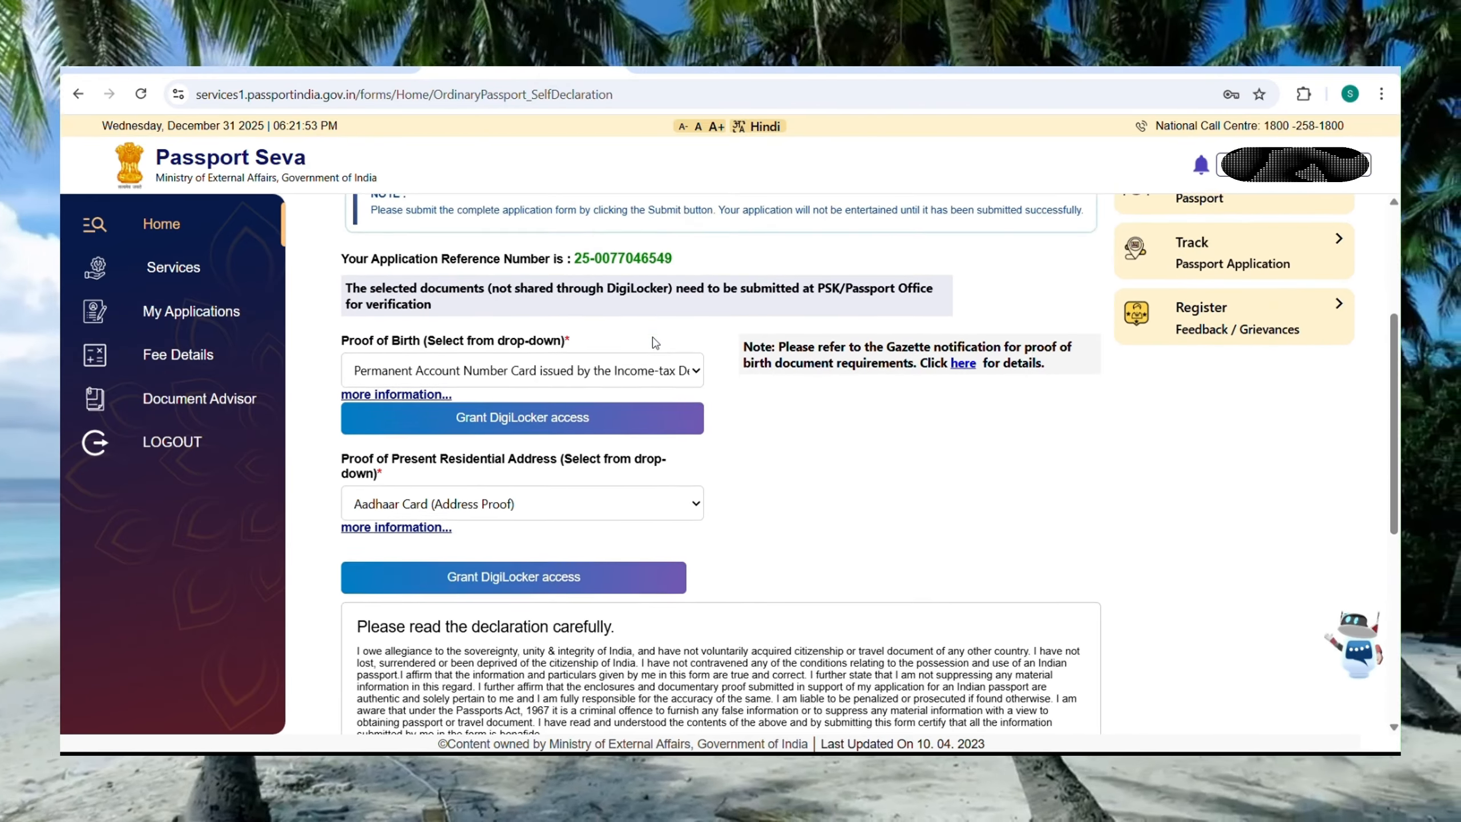
scroll(788, 473, "down", 1)
scroll(788, 473, "down", 2)
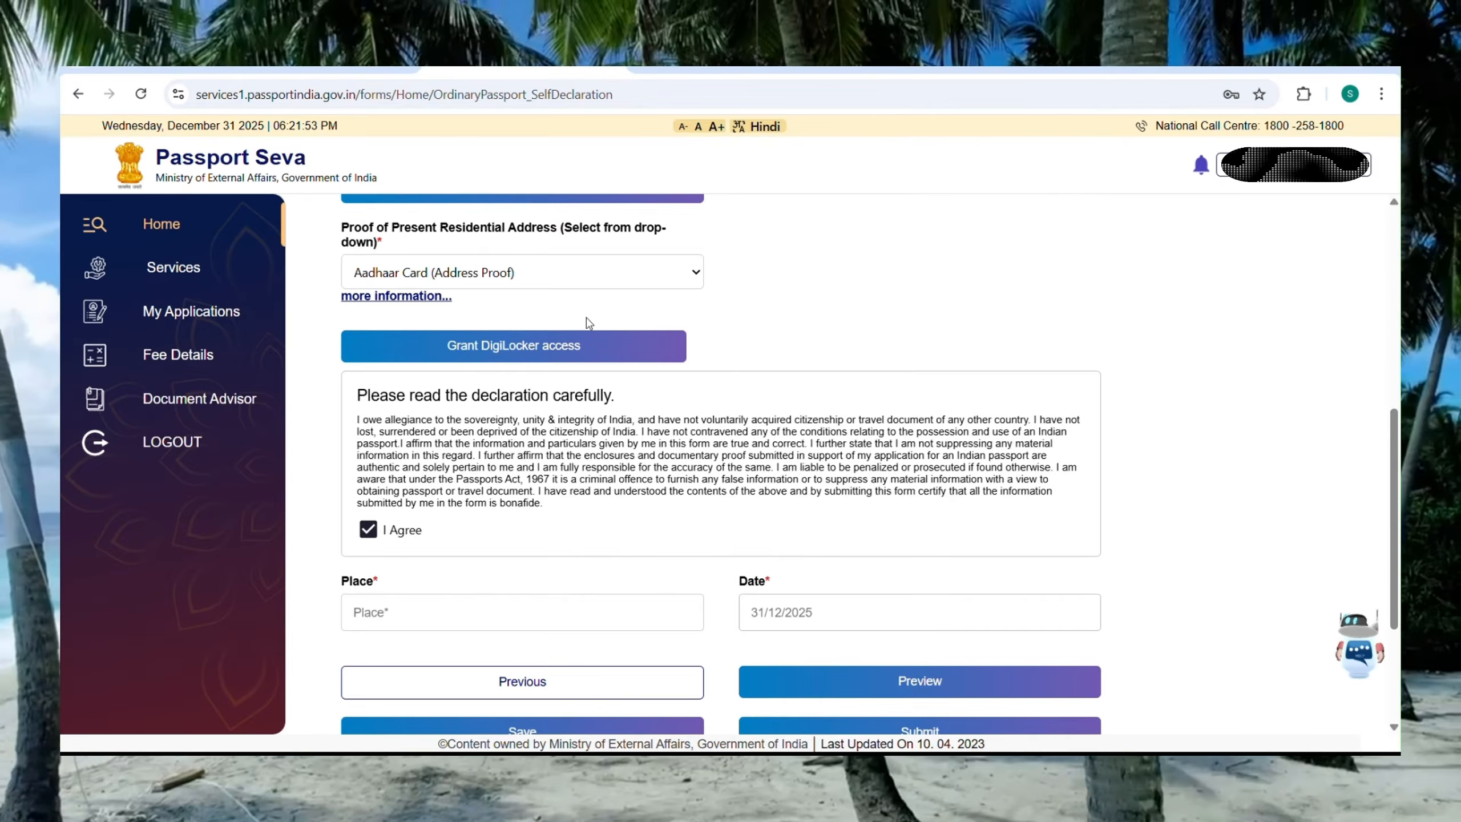
left_click(517, 352)
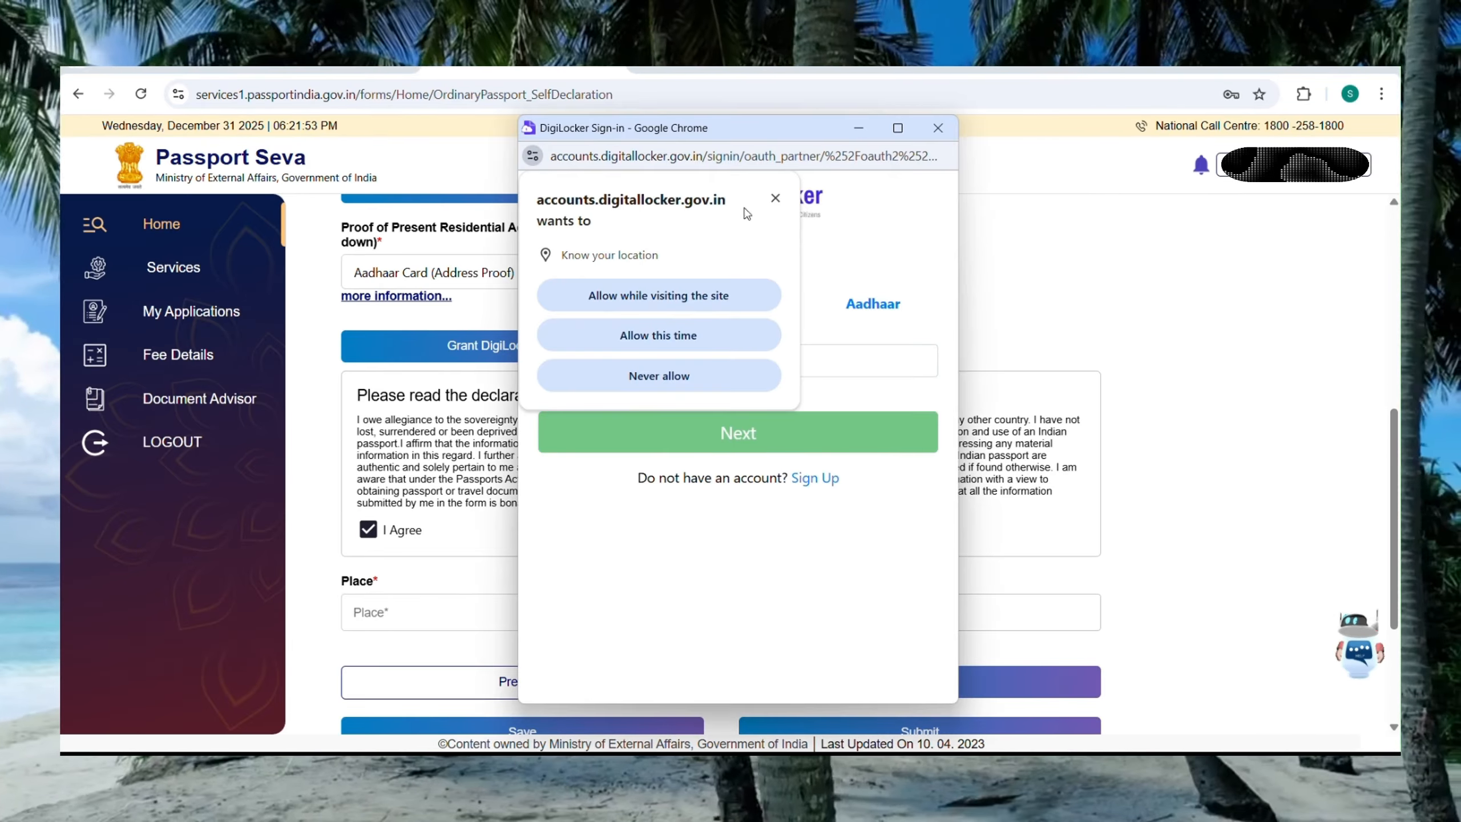
left_click(697, 296)
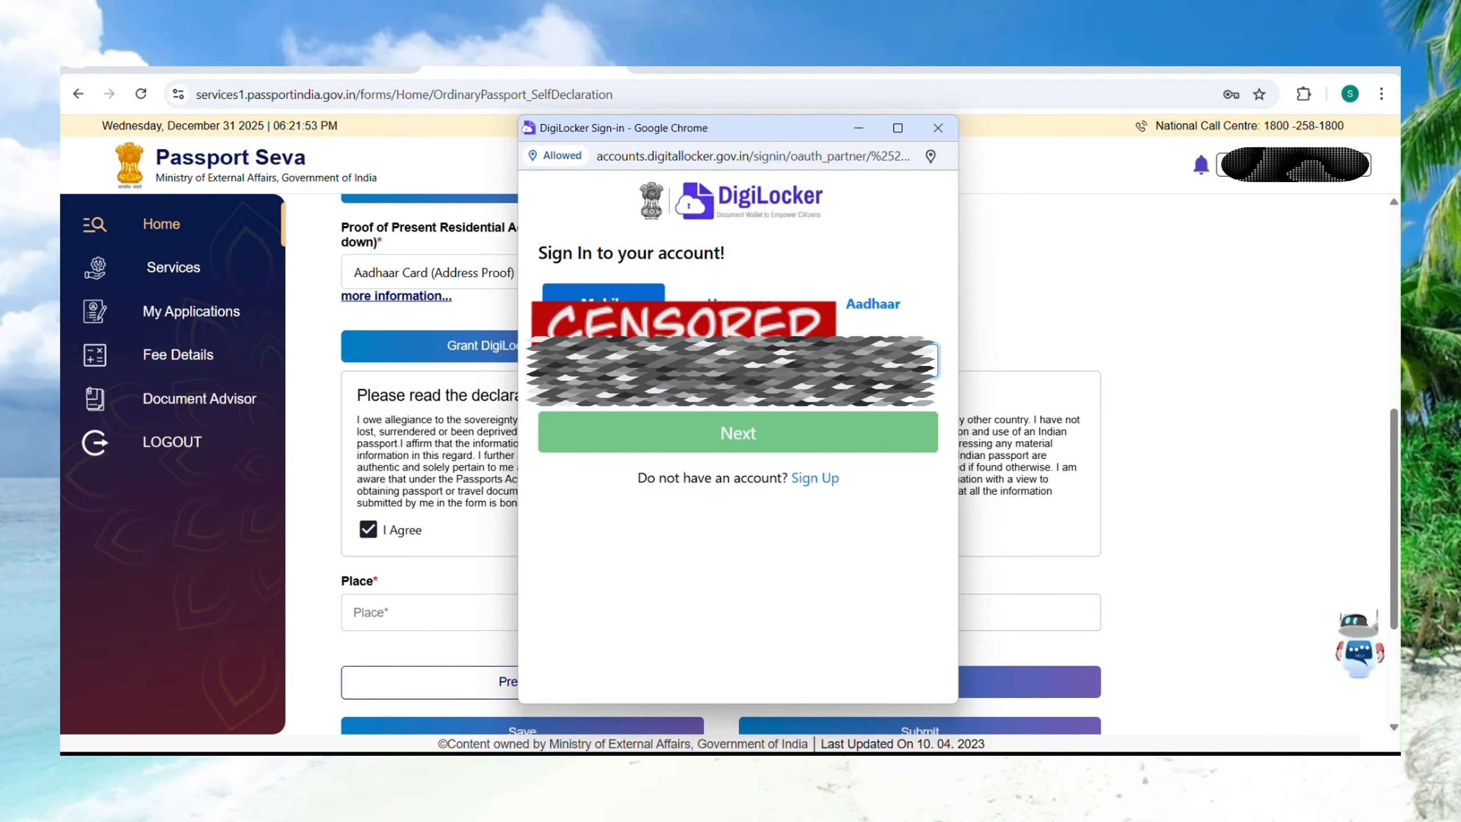
left_click(776, 433)
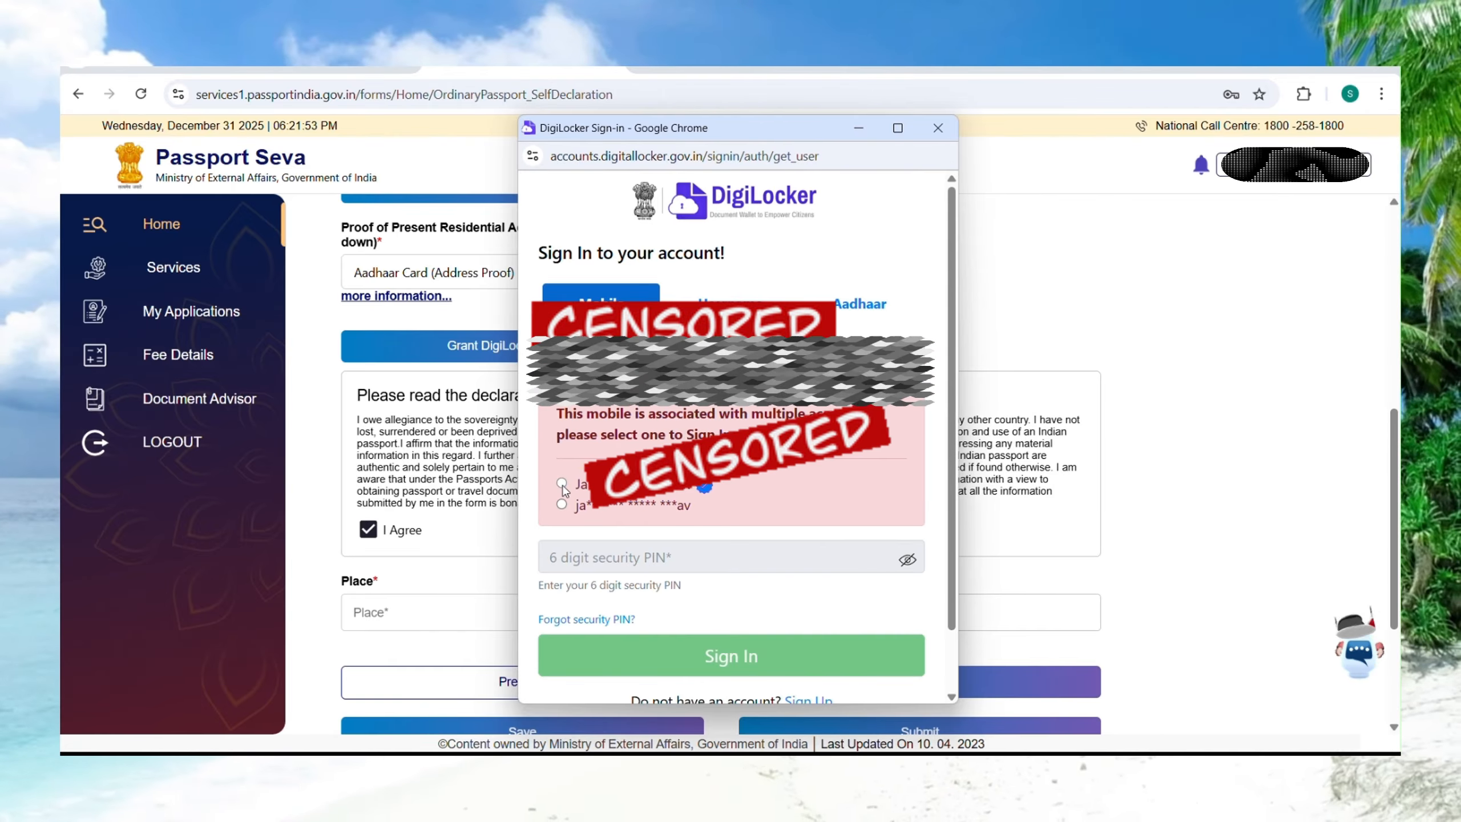
Sign in to the first listed DigiLocker account with the 6-digit security PIN and submit the OTP for verification.
left_click(663, 555)
type("••••••")
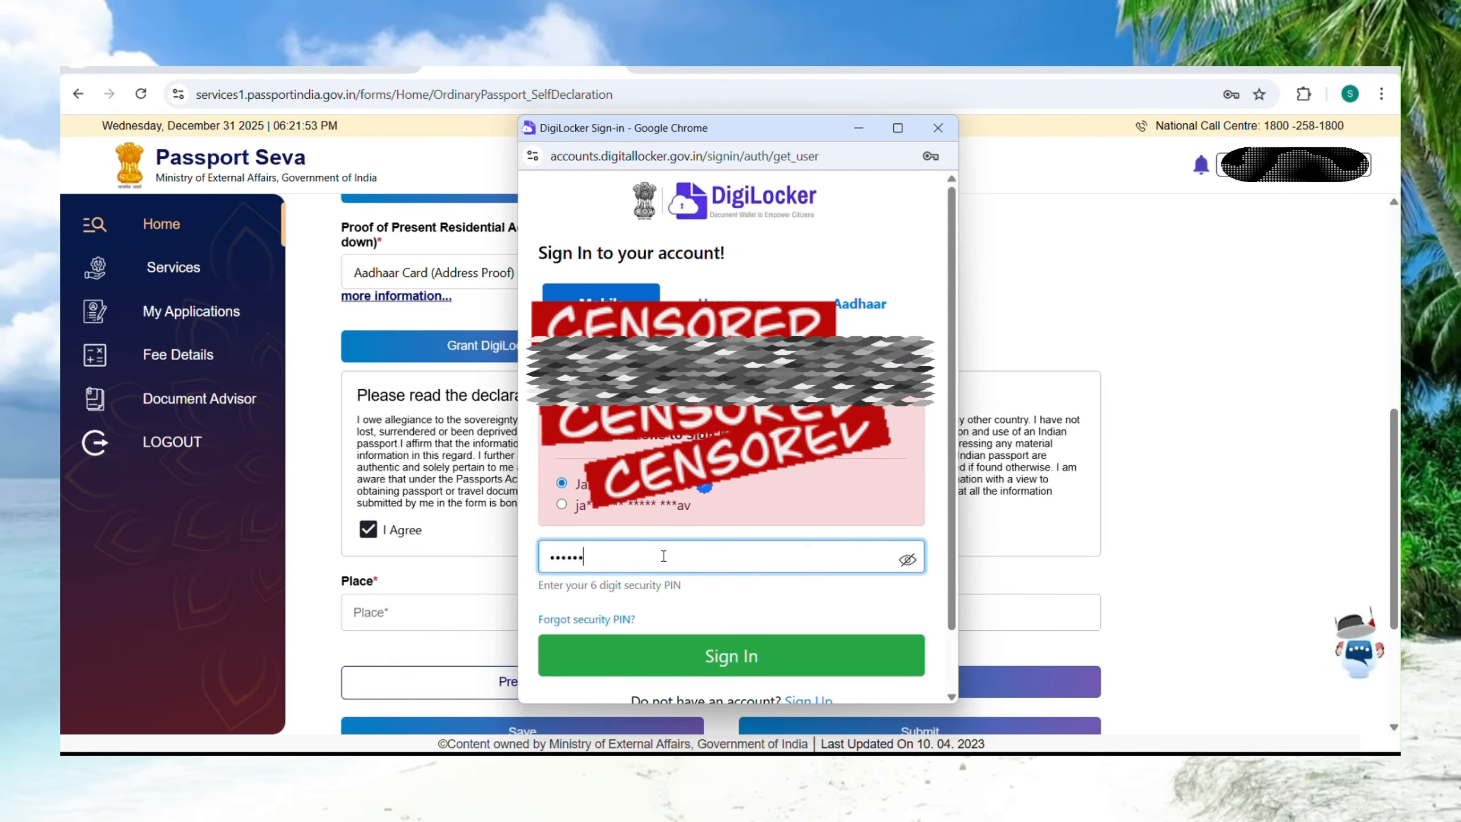
left_click(778, 662)
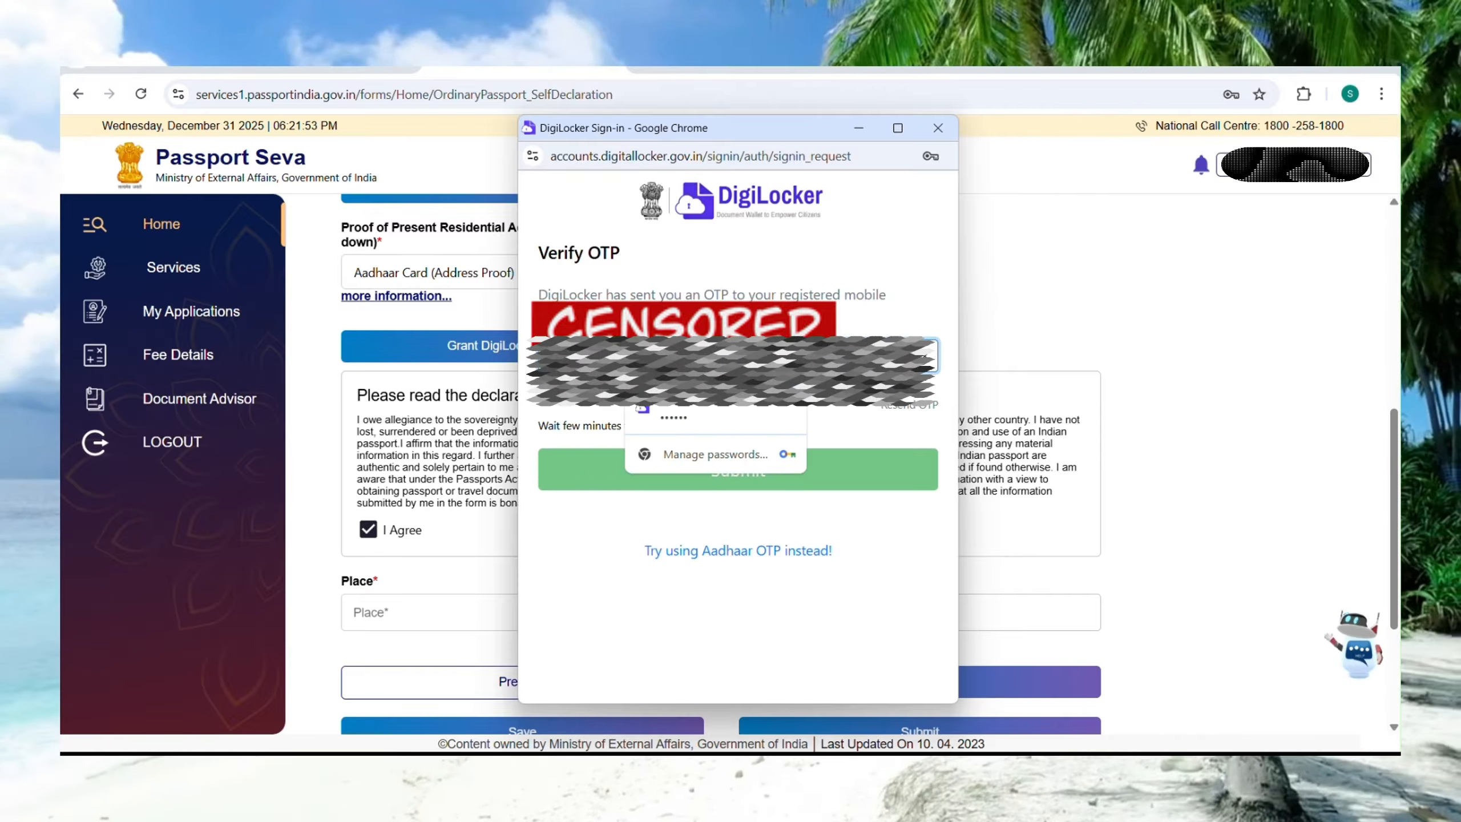
type("••••••")
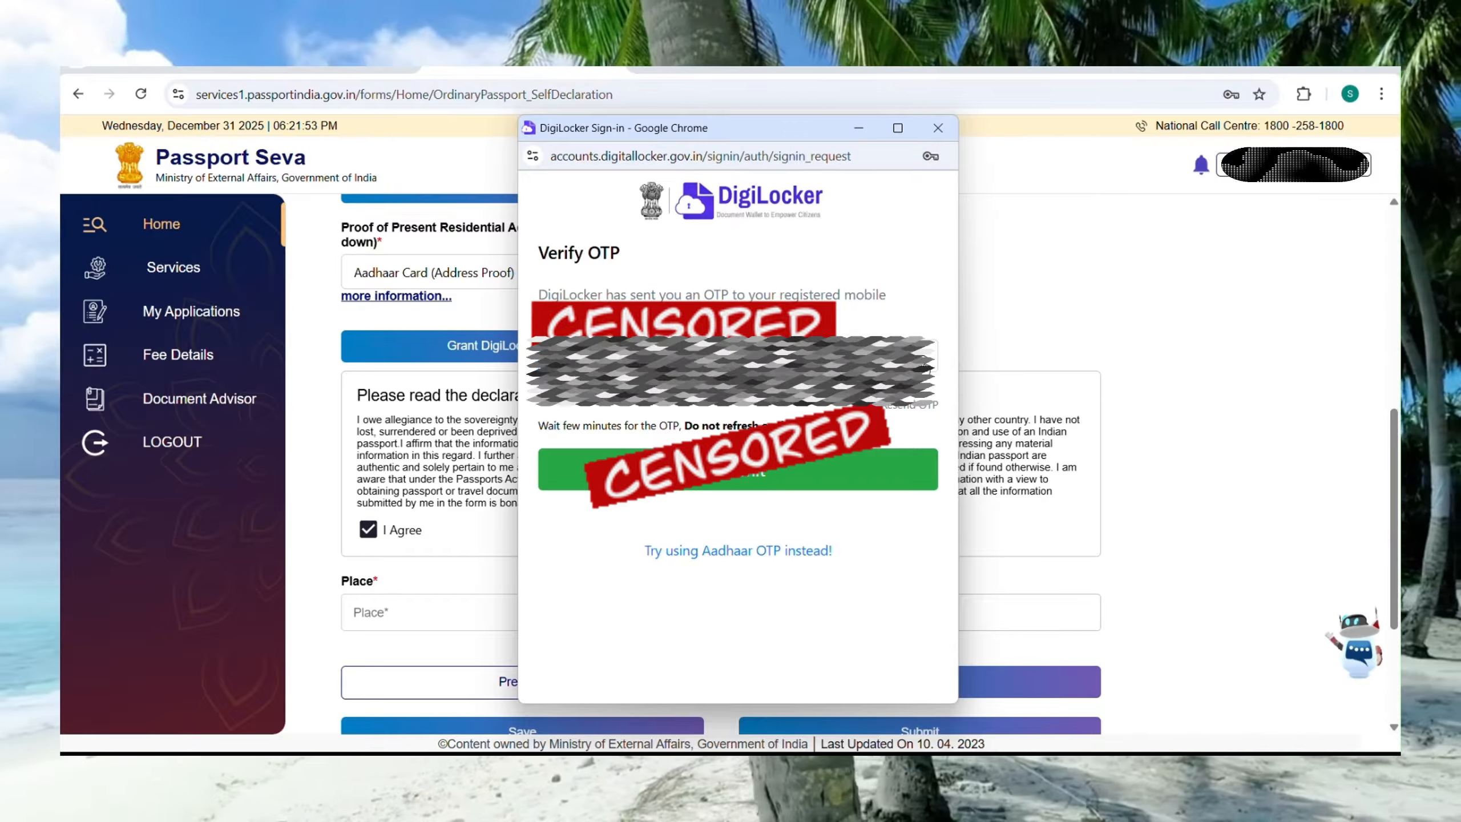
left_click(696, 477)
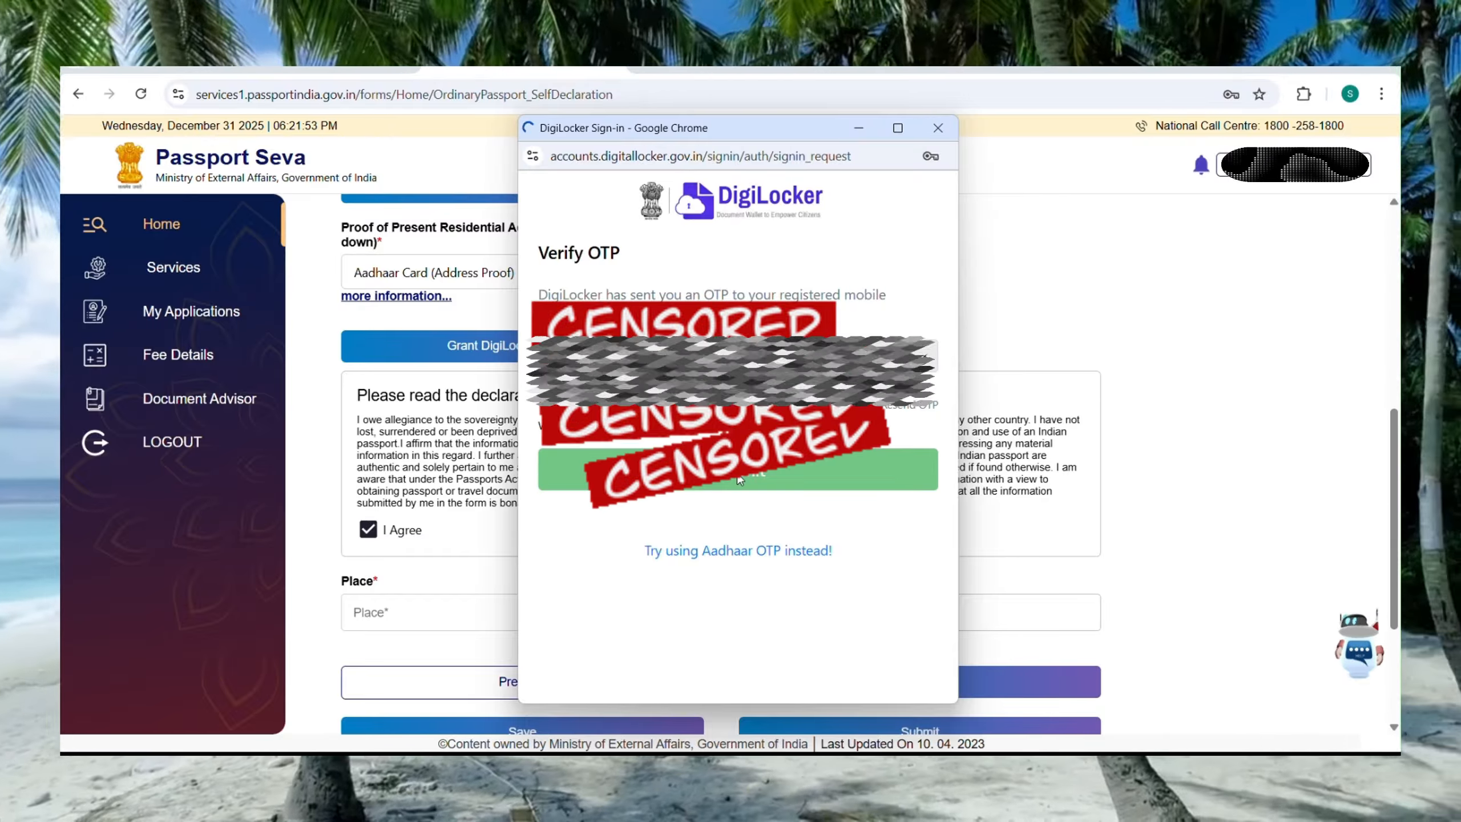
Expand the full list of issued documents in the DigiLocker consent form and select the Class X / Matriculation Passing Certificate.
scroll(748, 477, "down", 1)
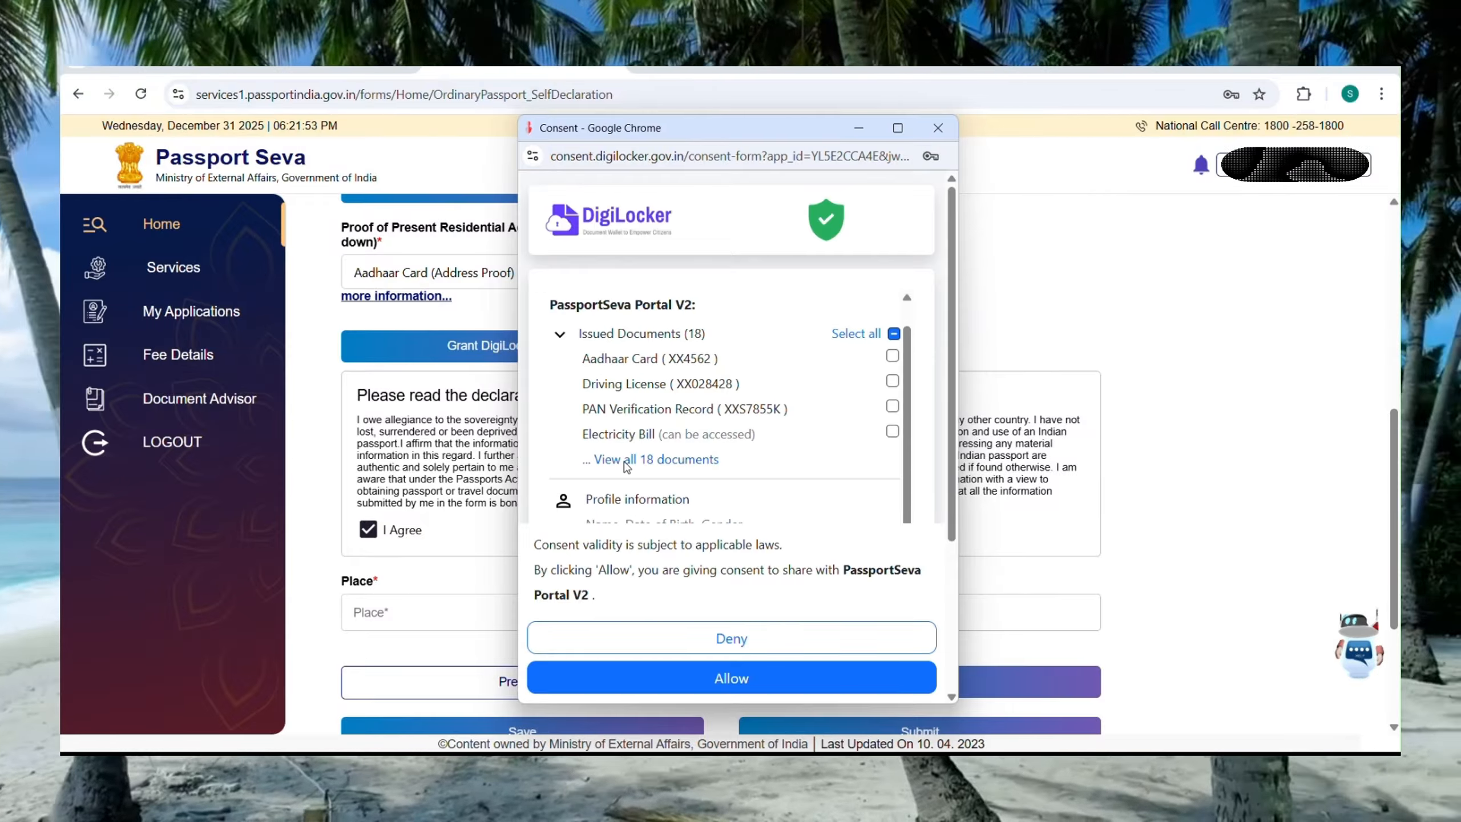
left_click(656, 462)
scroll(833, 414, "down", 2)
left_click(891, 397)
scroll(792, 410, "up", 3)
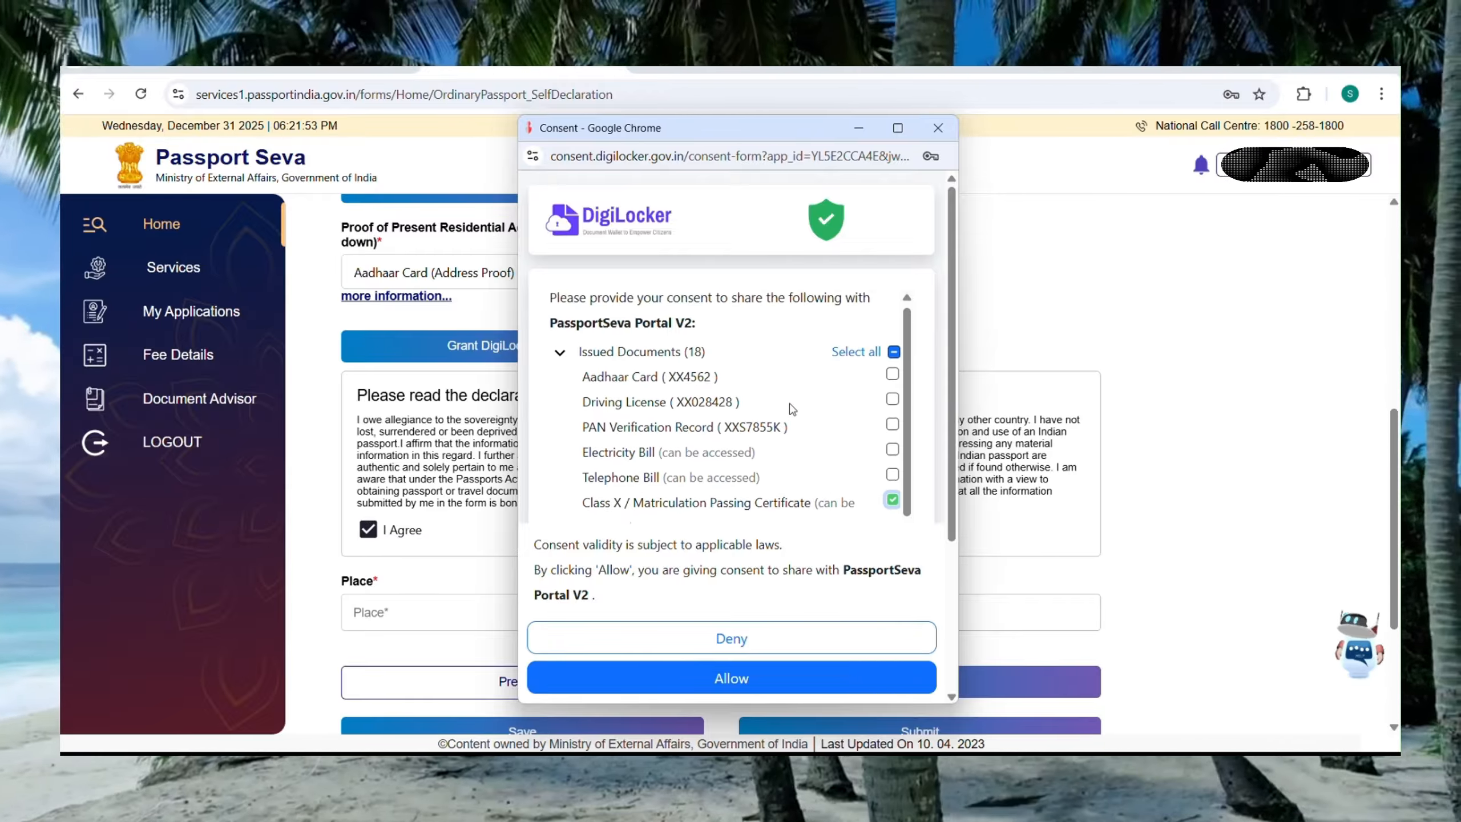
Also select the Degree Certificate, Class X Marksheet, Aadhaar Card and Driving License for sharing with PassportSeva Portal V2.
scroll(792, 410, "down", 3)
scroll(792, 410, "down", 5)
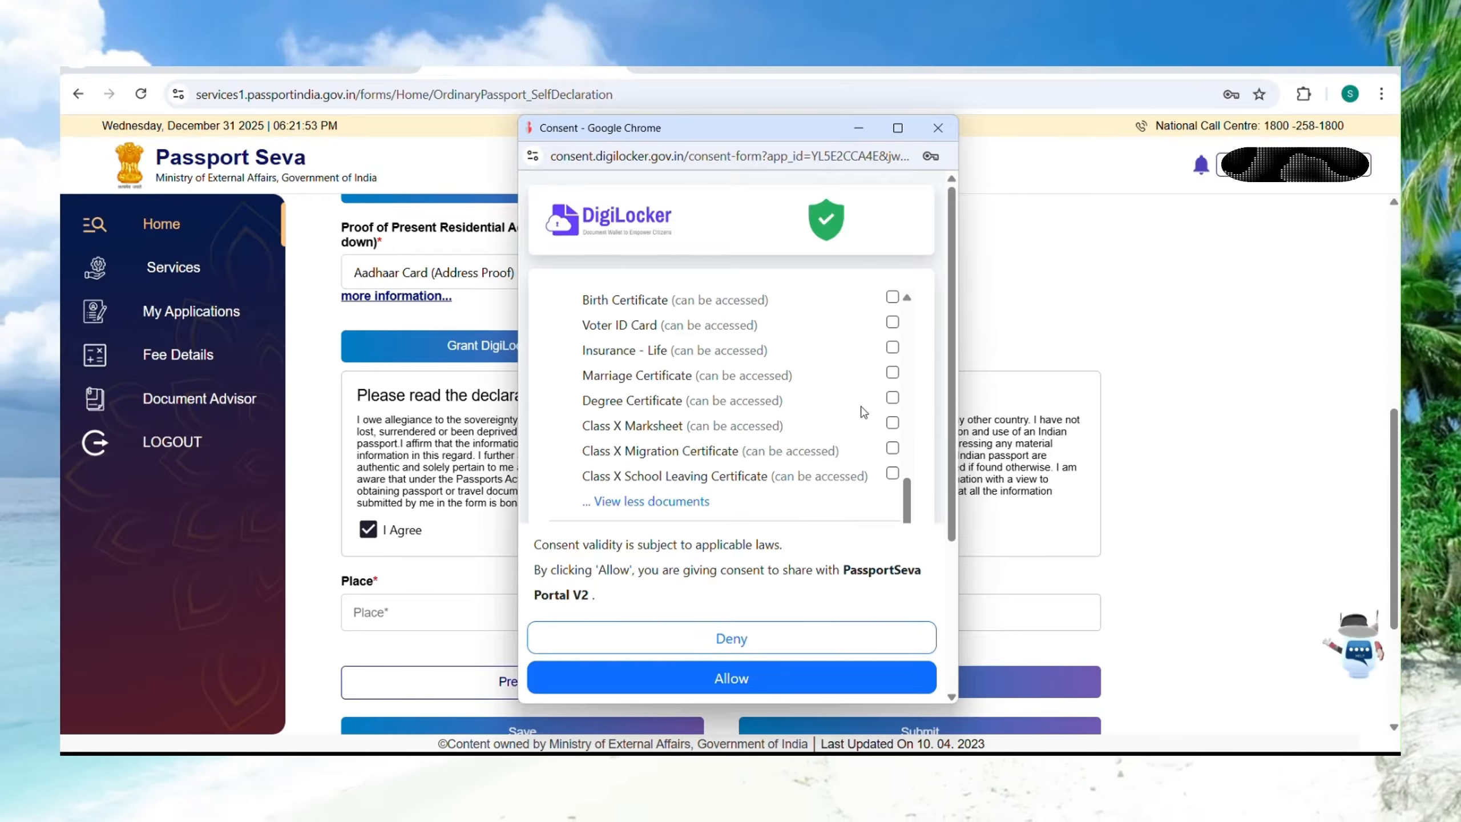
scroll(883, 458, "down", 2)
scroll(863, 454, "up", 3)
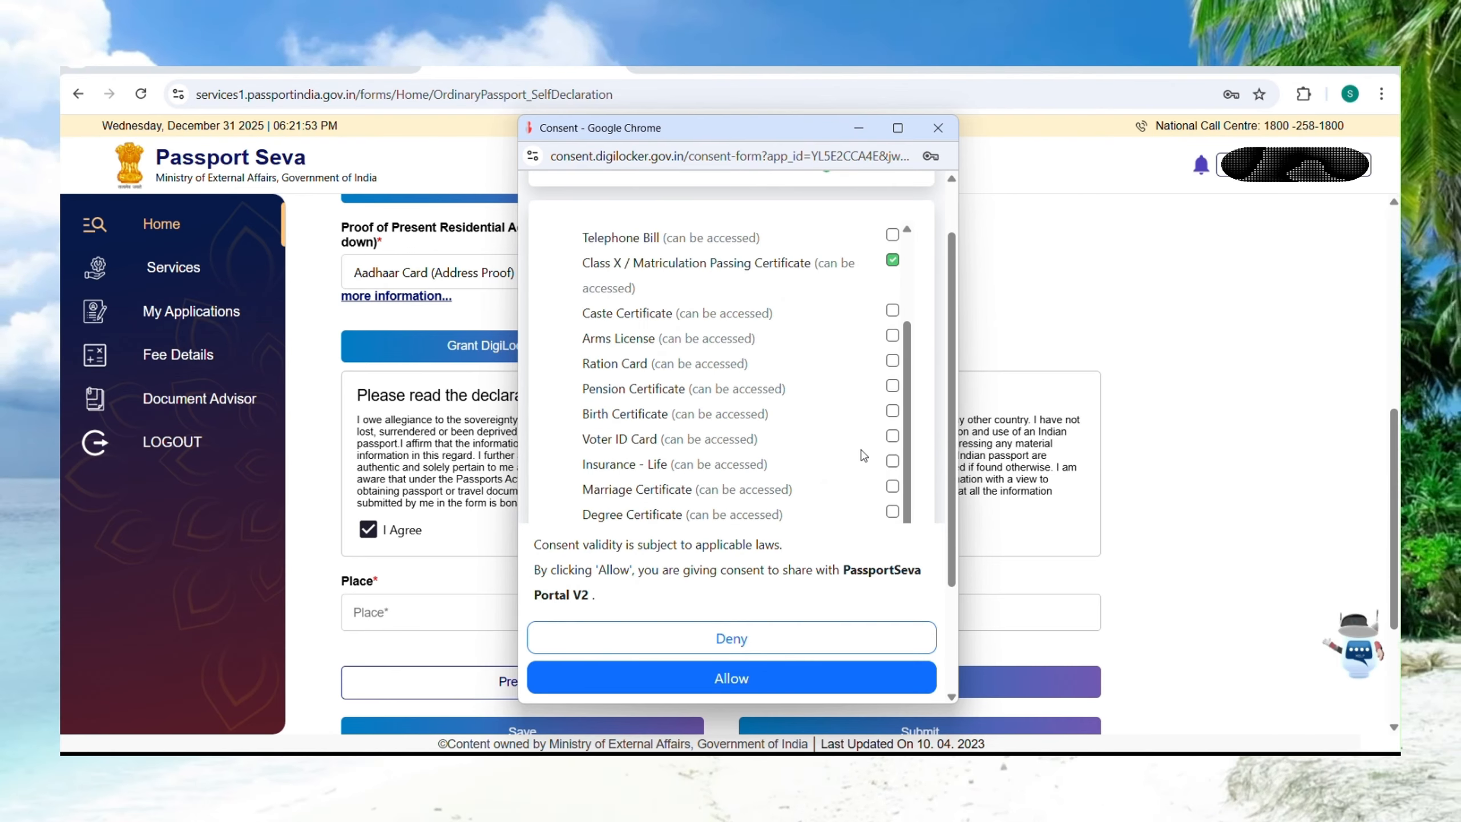
scroll(863, 455, "up", 3)
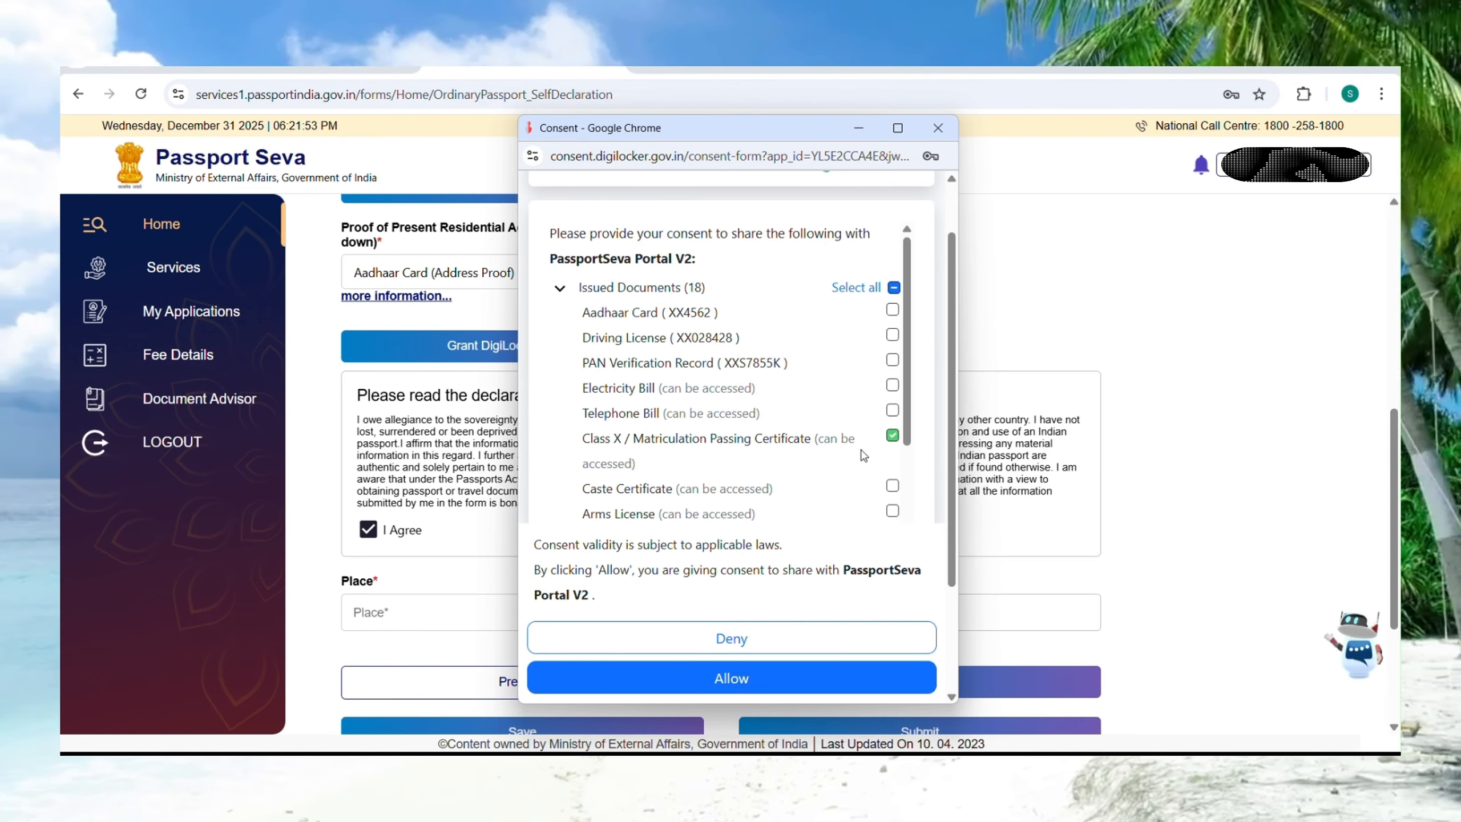
scroll(877, 354, "down", 5)
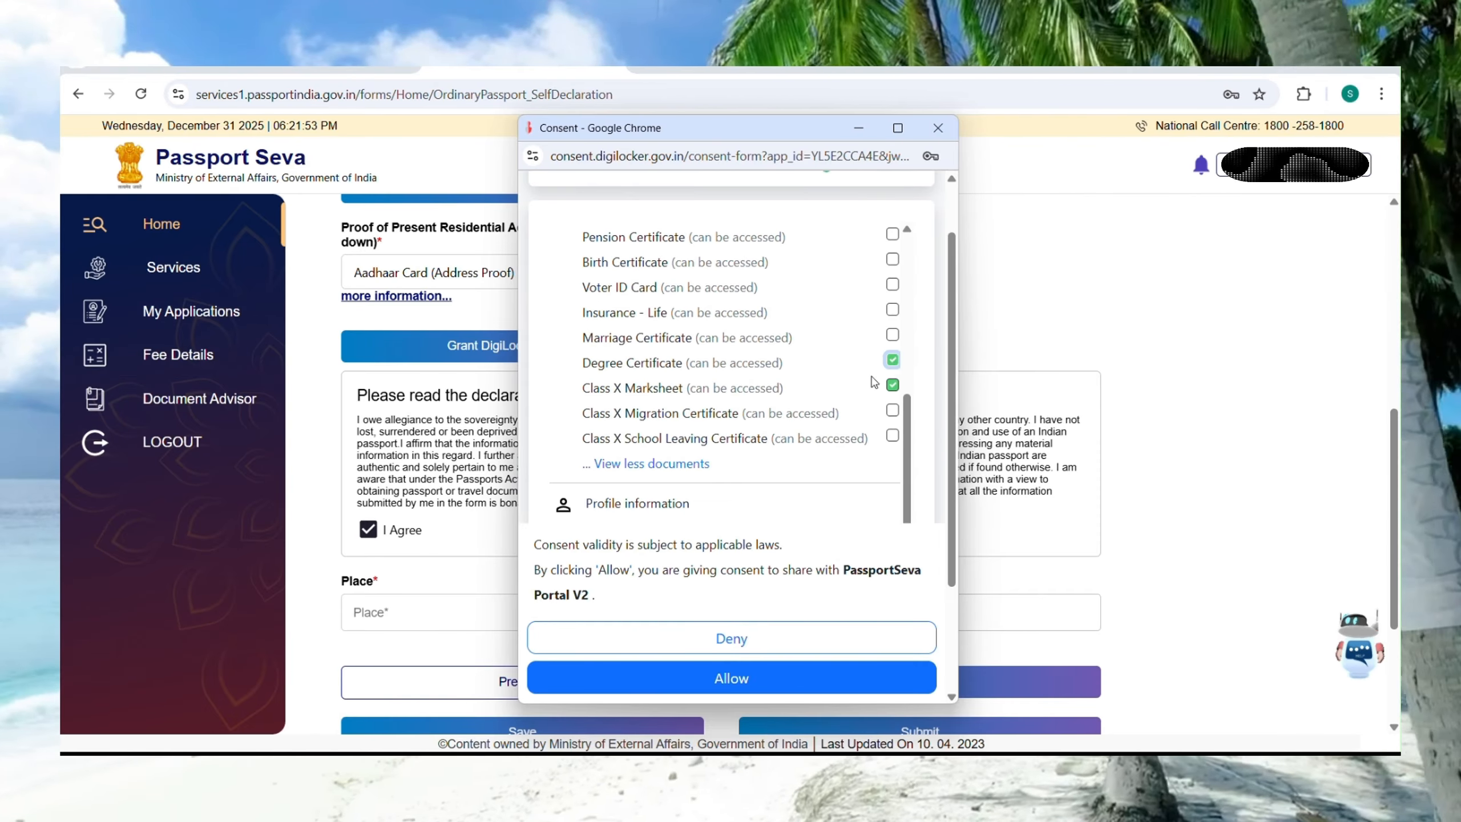
scroll(870, 375, "down", 1)
scroll(843, 344, "up", 5)
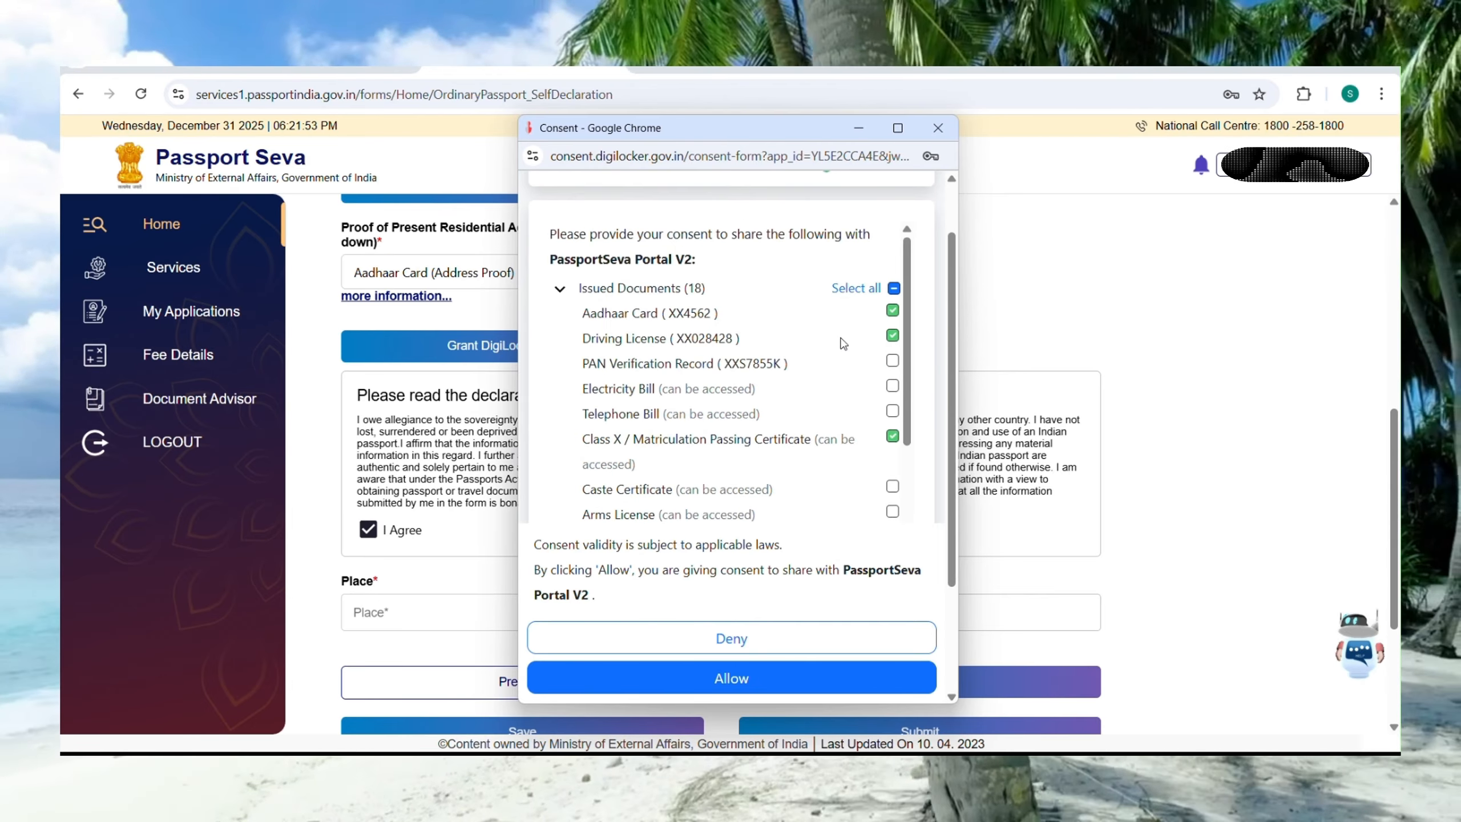
scroll(748, 403, "down", 7)
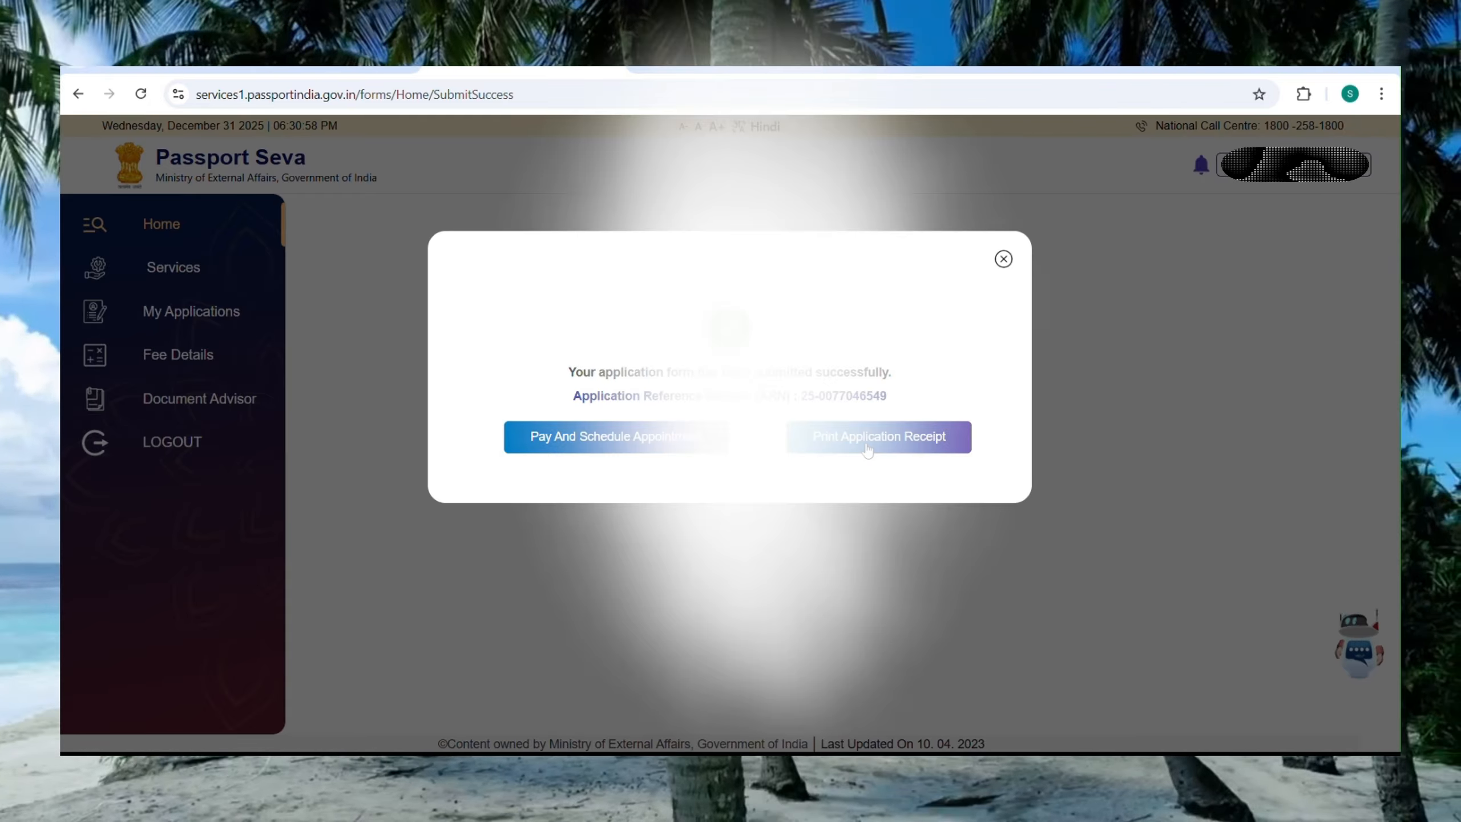
Open the application receipt, check the applicant, payment and appointment details, and go back.
left_click(867, 450)
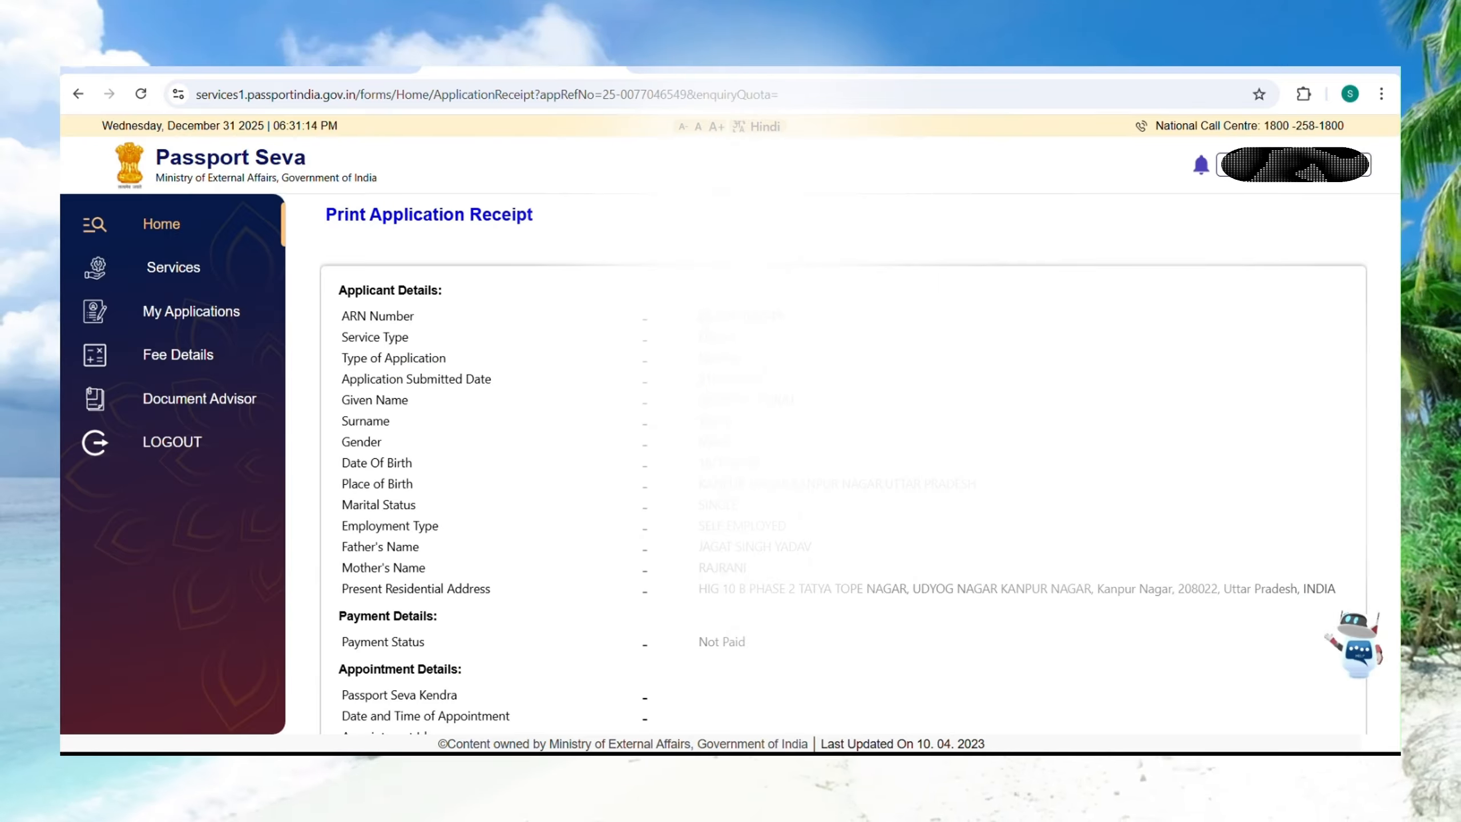
scroll(853, 464, "down", 2)
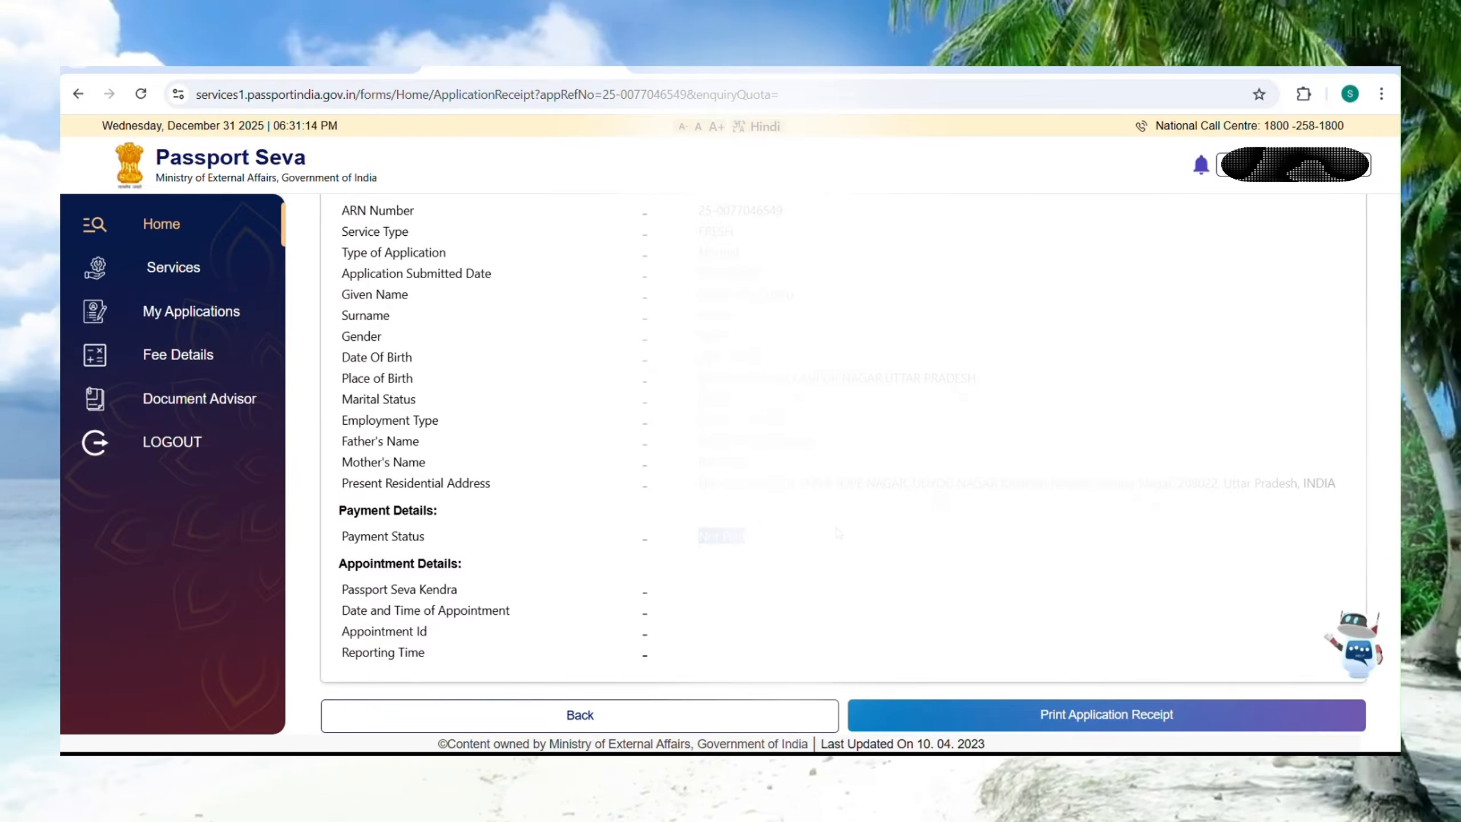
left_click(716, 715)
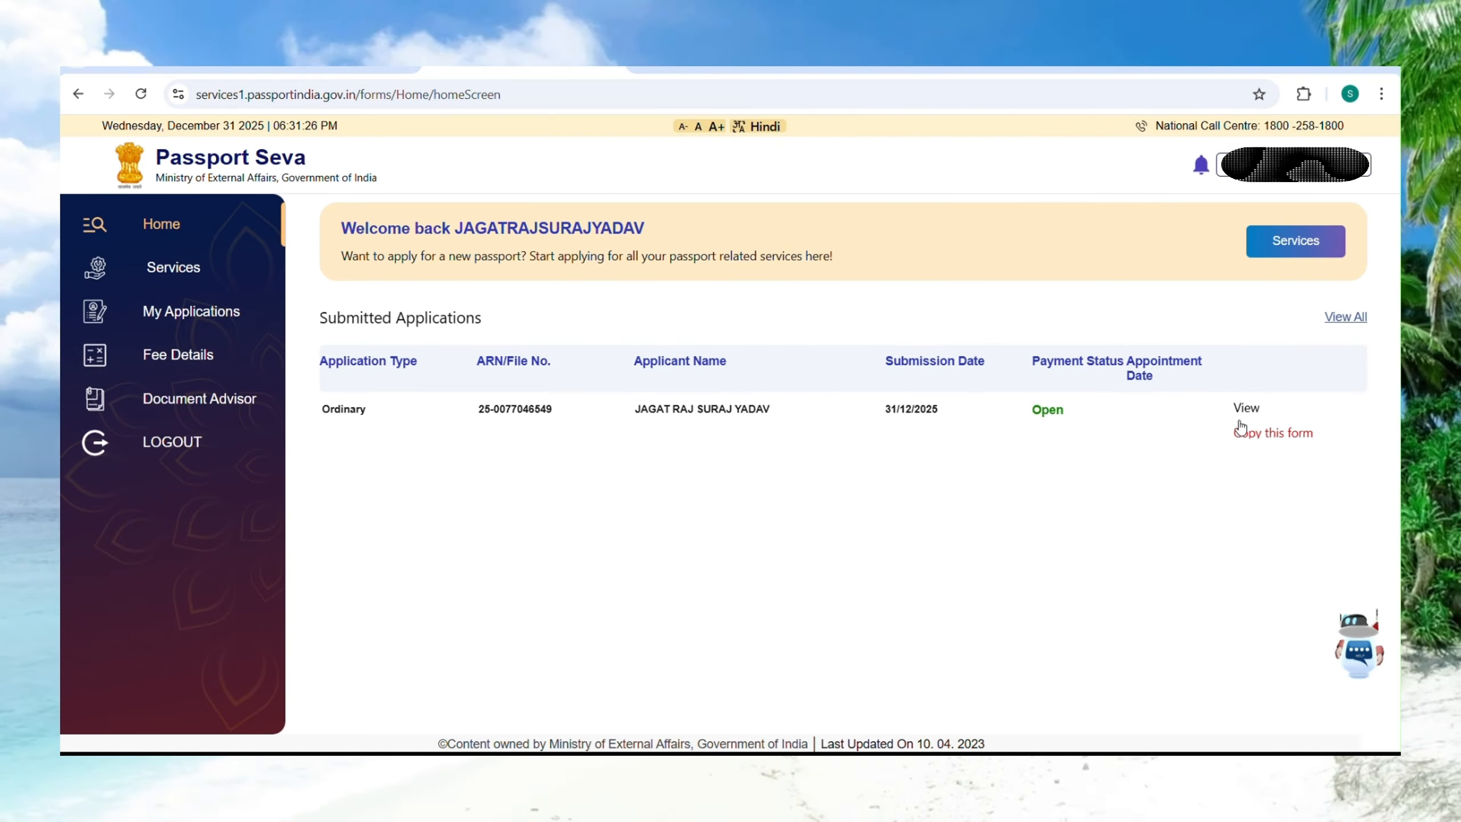
Start Pay And Schedule Appointment from the submitted application's details and confirm PSK Ghaziabad as the appointment location.
left_click(1246, 409)
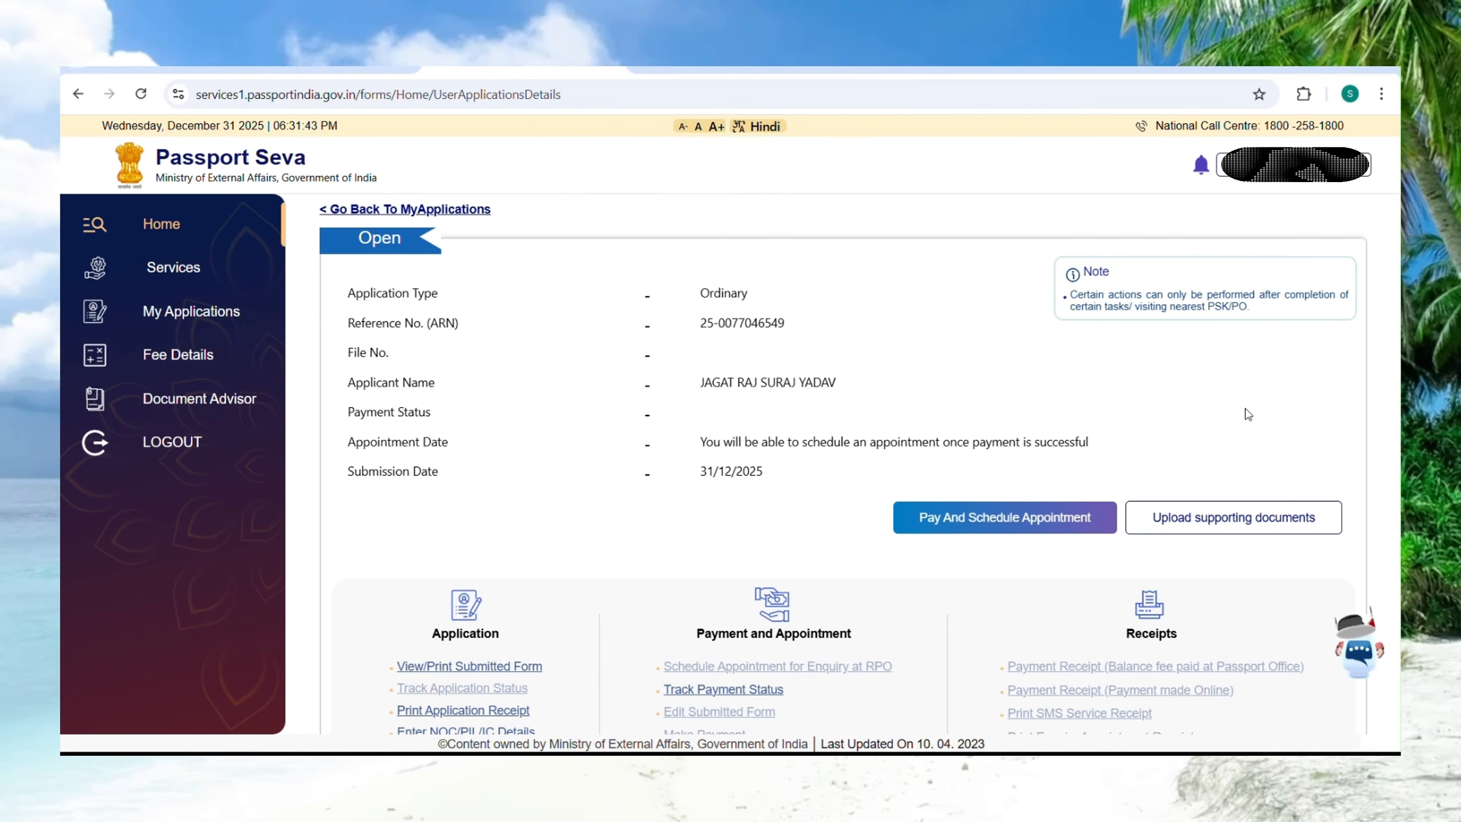
left_click(981, 520)
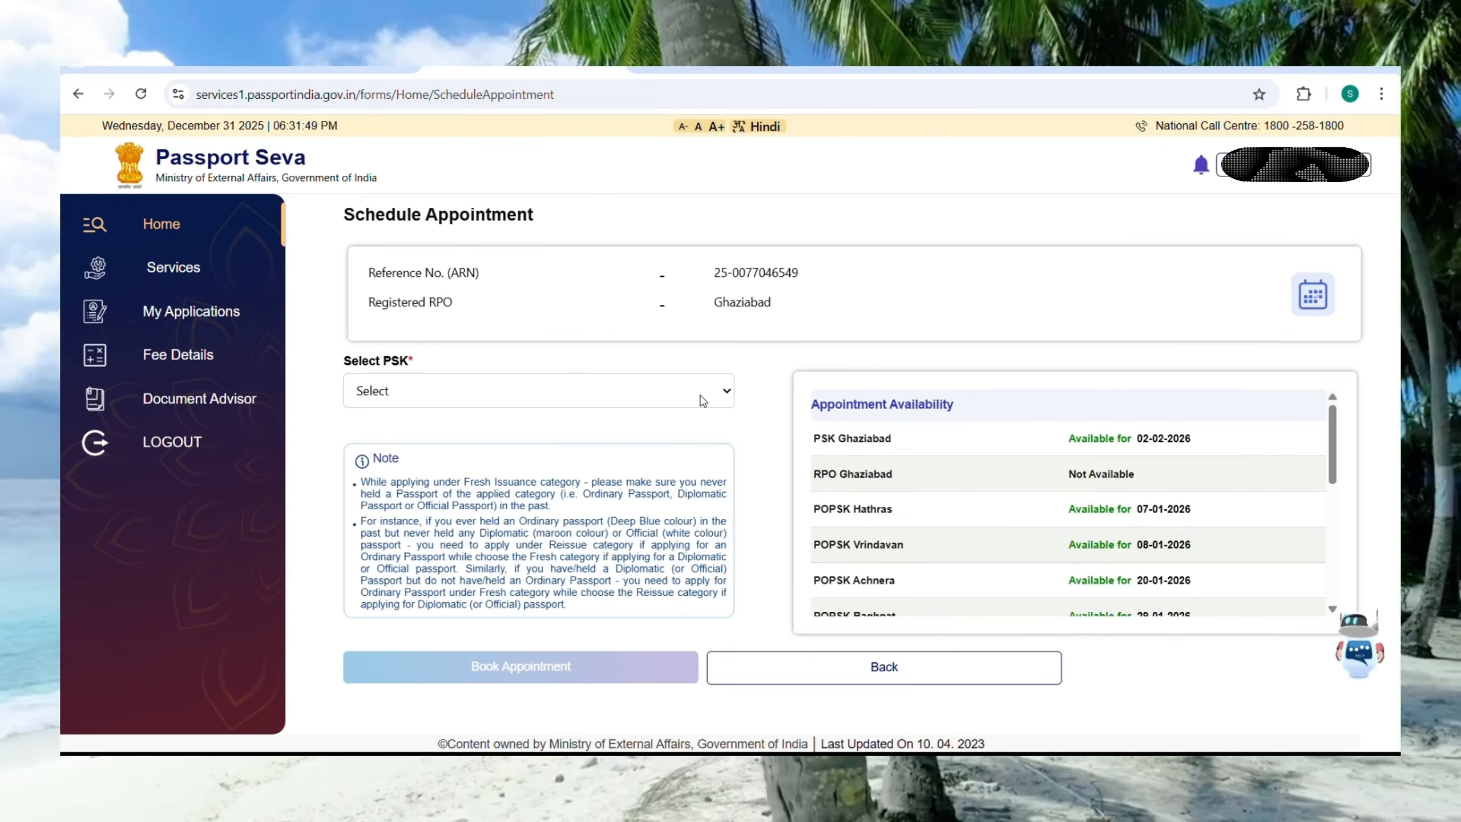
left_click(703, 397)
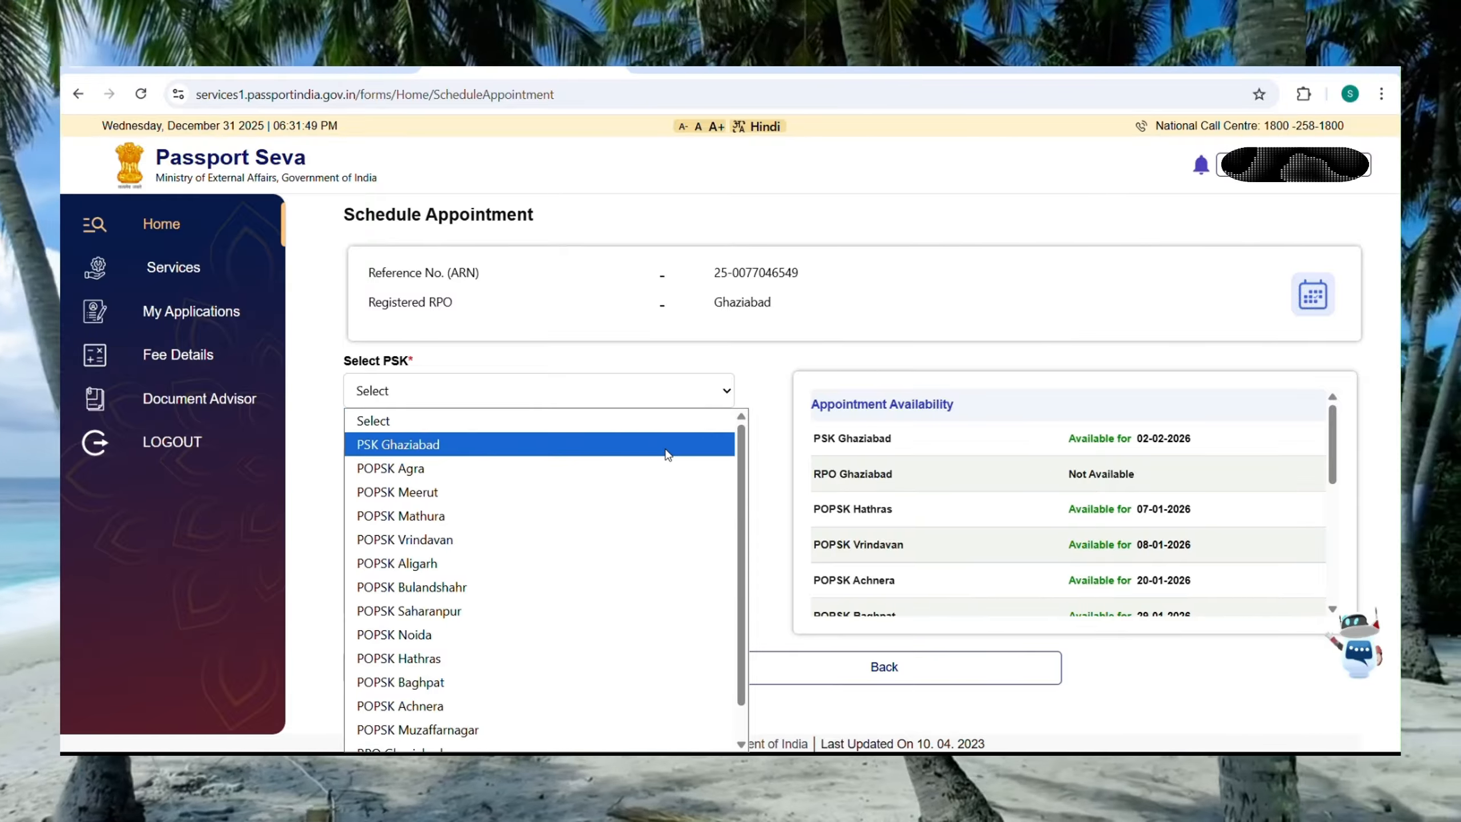
left_click(665, 454)
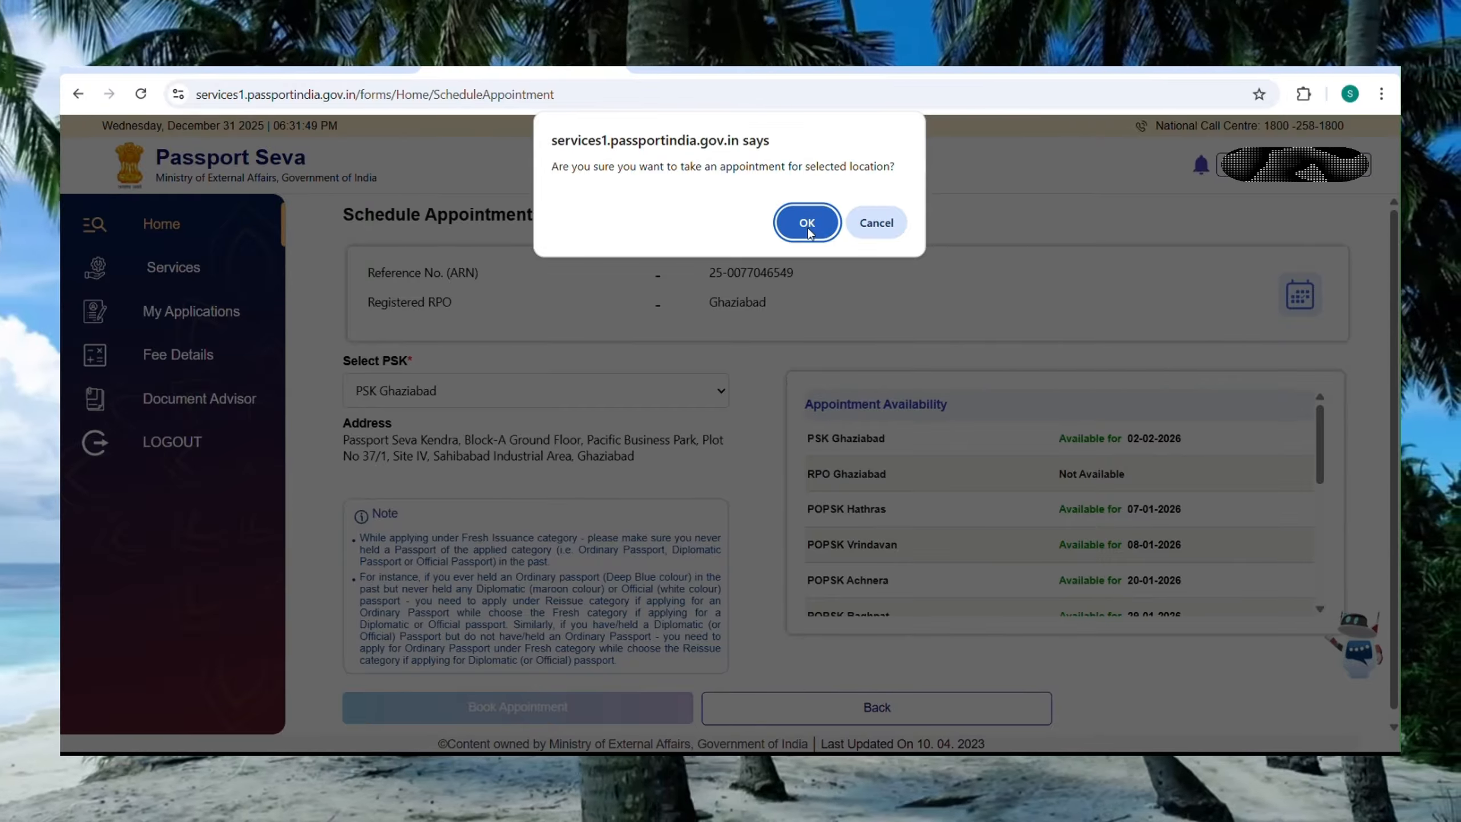
left_click(807, 225)
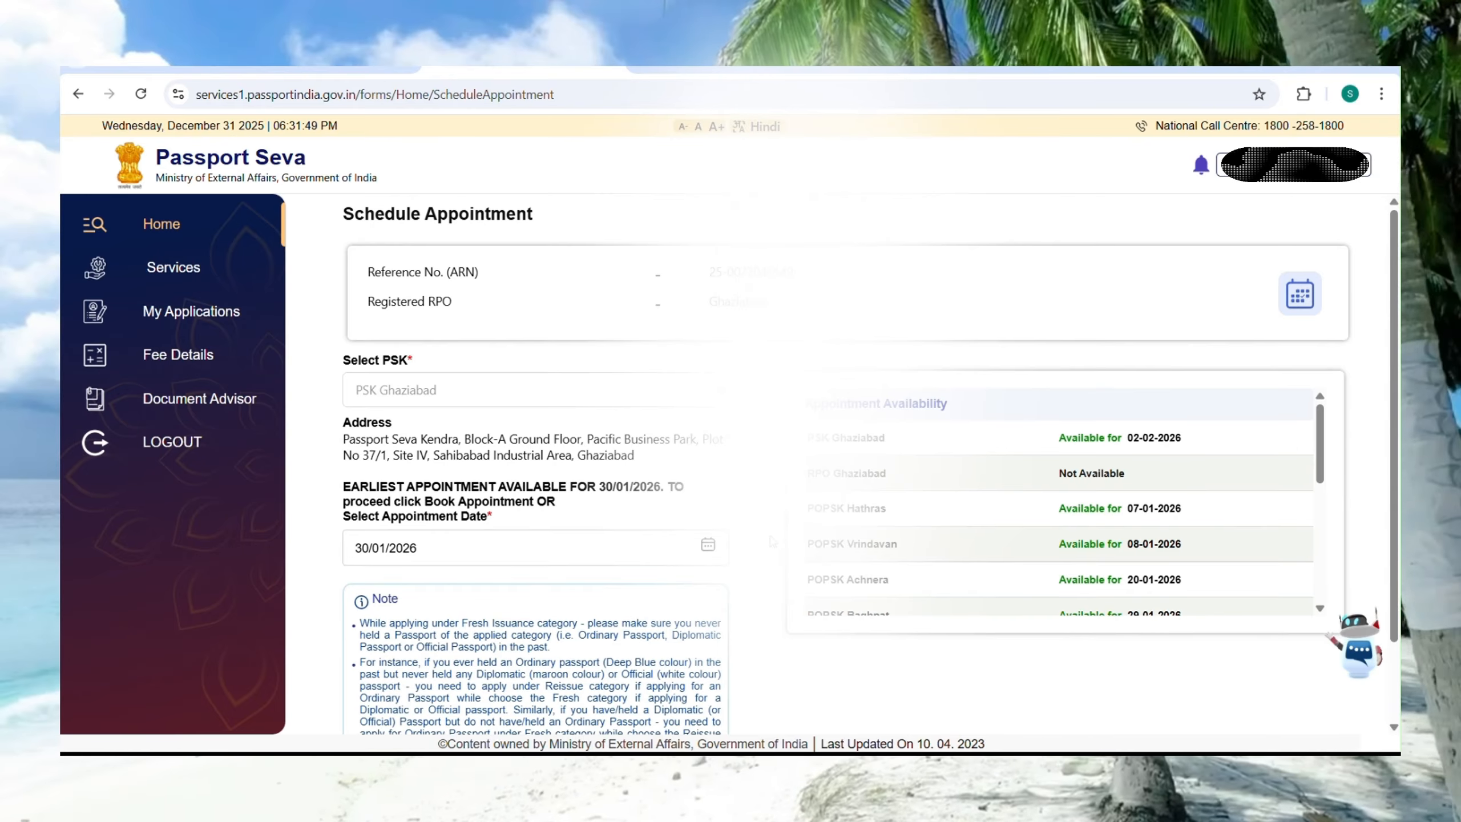
scroll(773, 541, "down", 2)
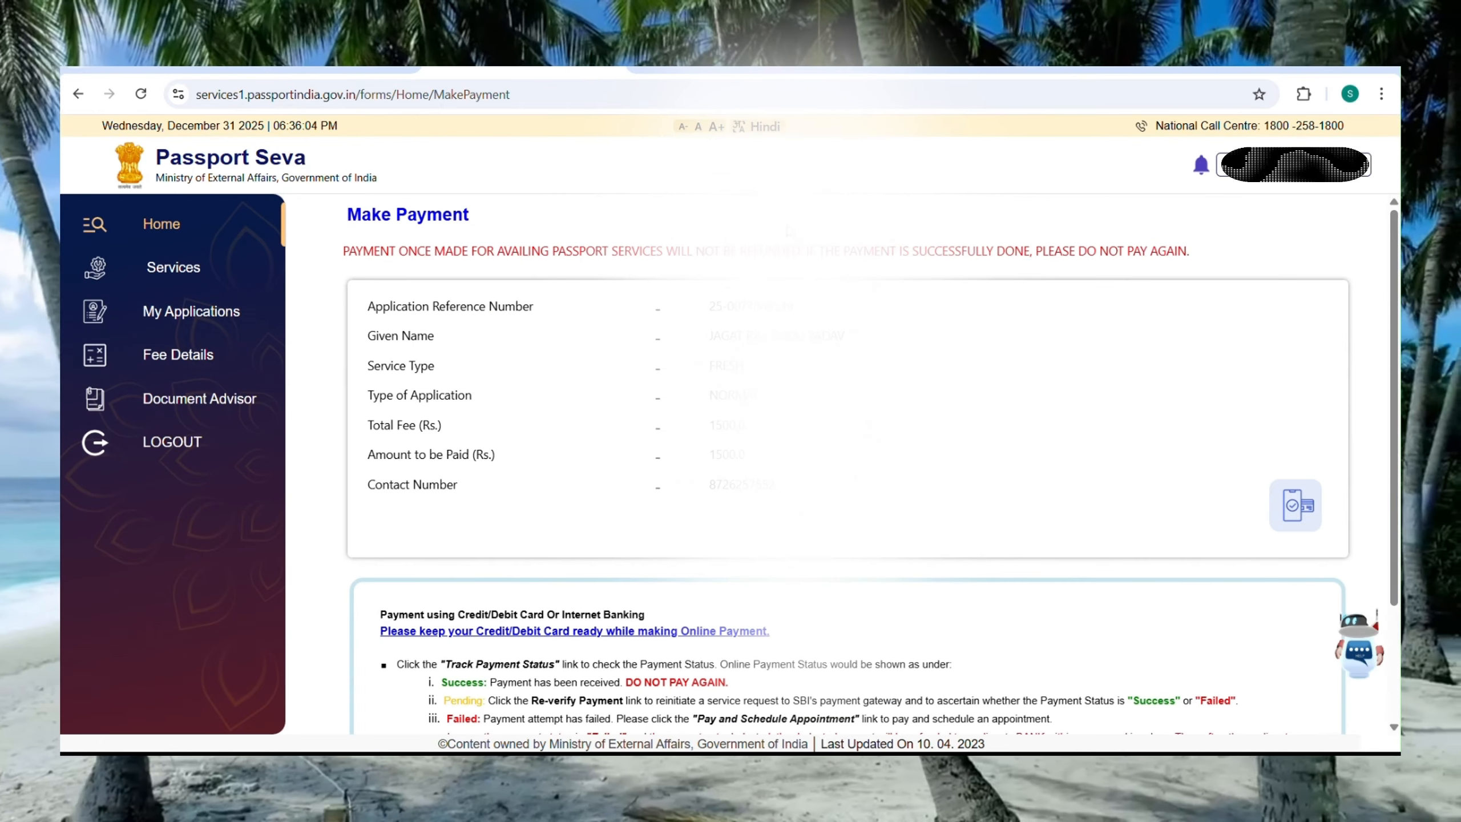
Review the non-refund notice, fee details and payment status instructions, and proceed to pay the application fee online.
left_click_drag(343, 252, 1118, 296)
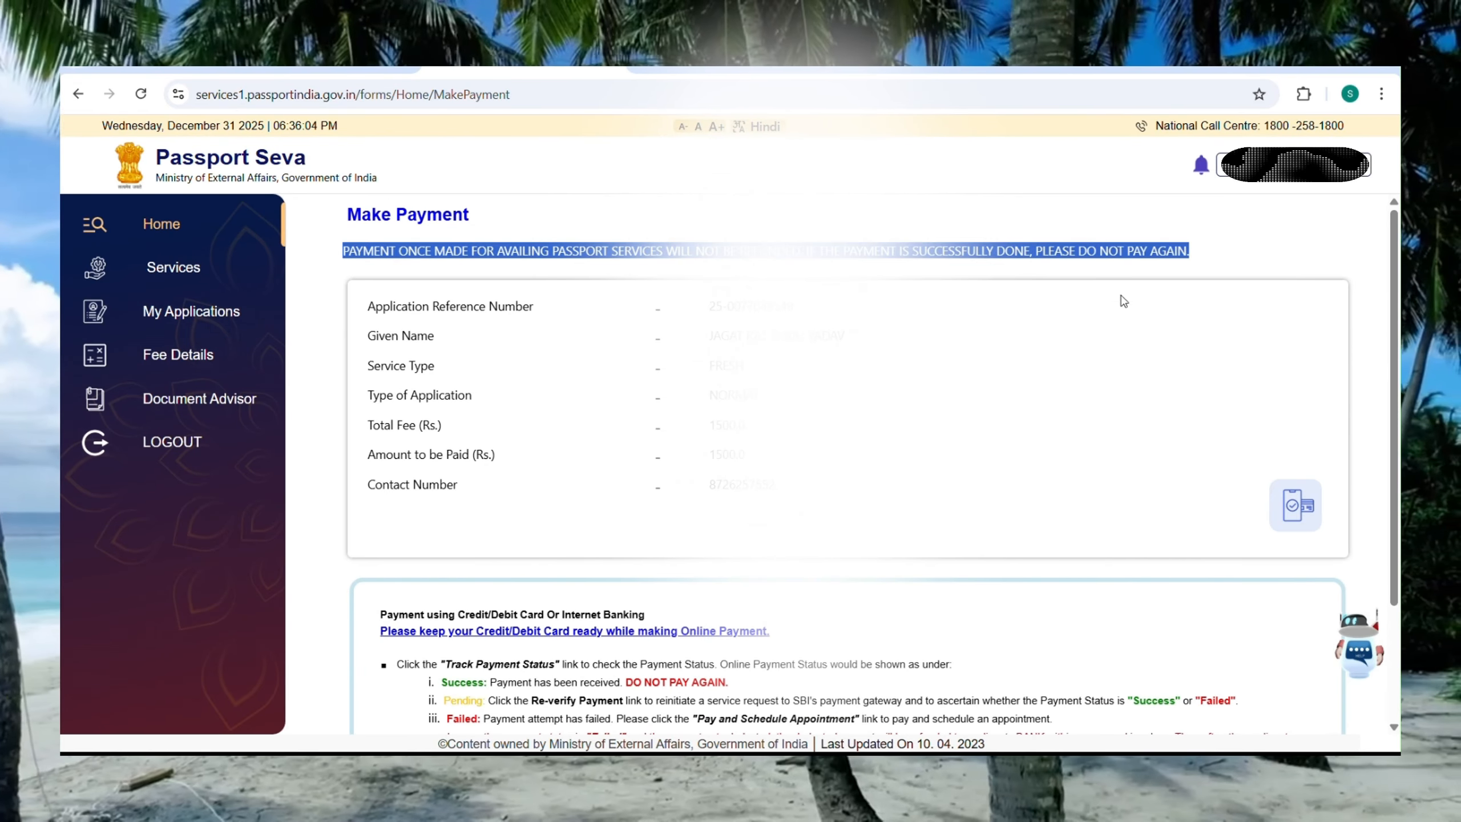
scroll(936, 398, "down", 3)
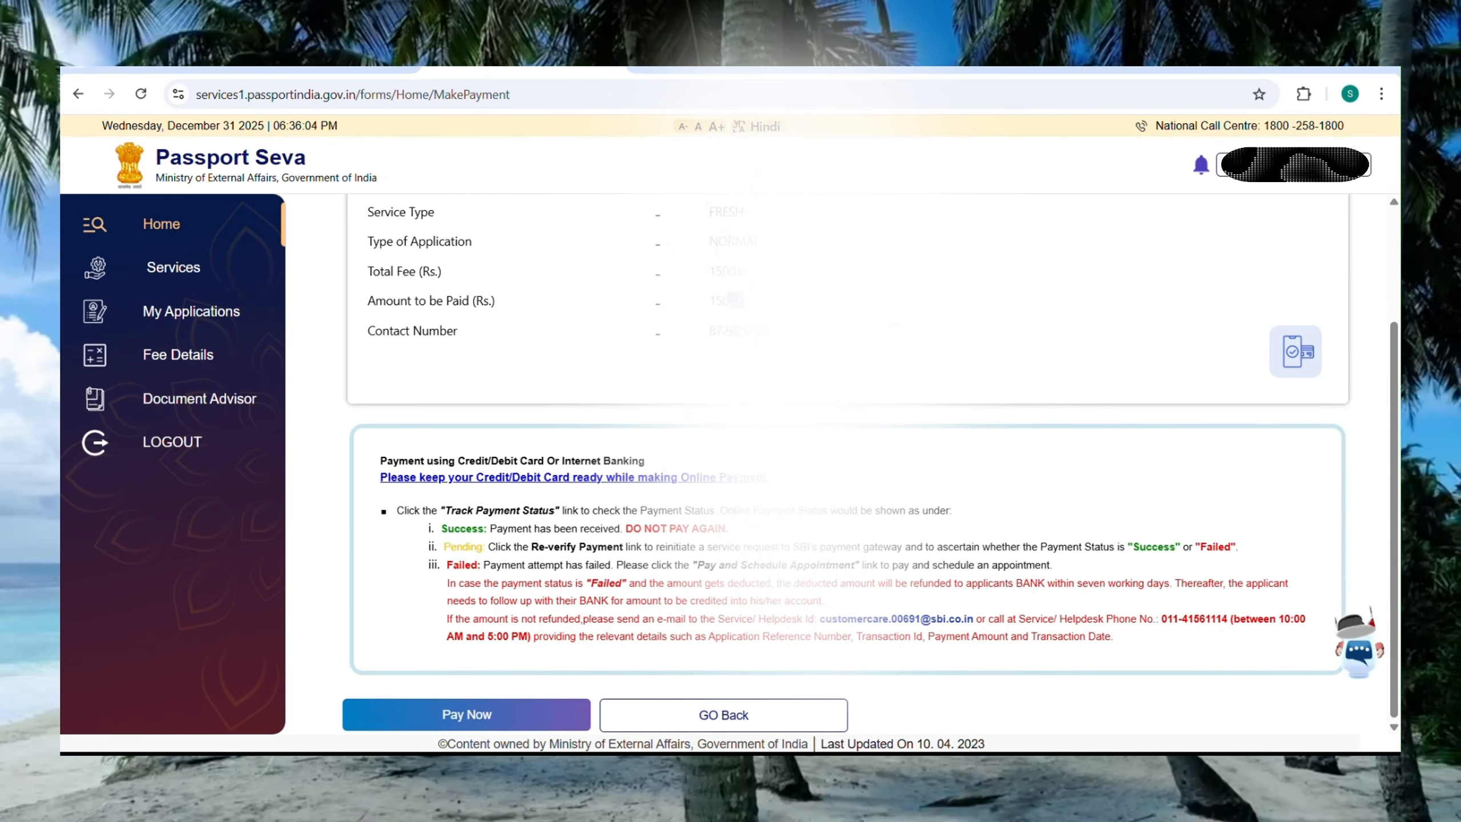
scroll(600, 578, "up", 3)
scroll(460, 707, "down", 3)
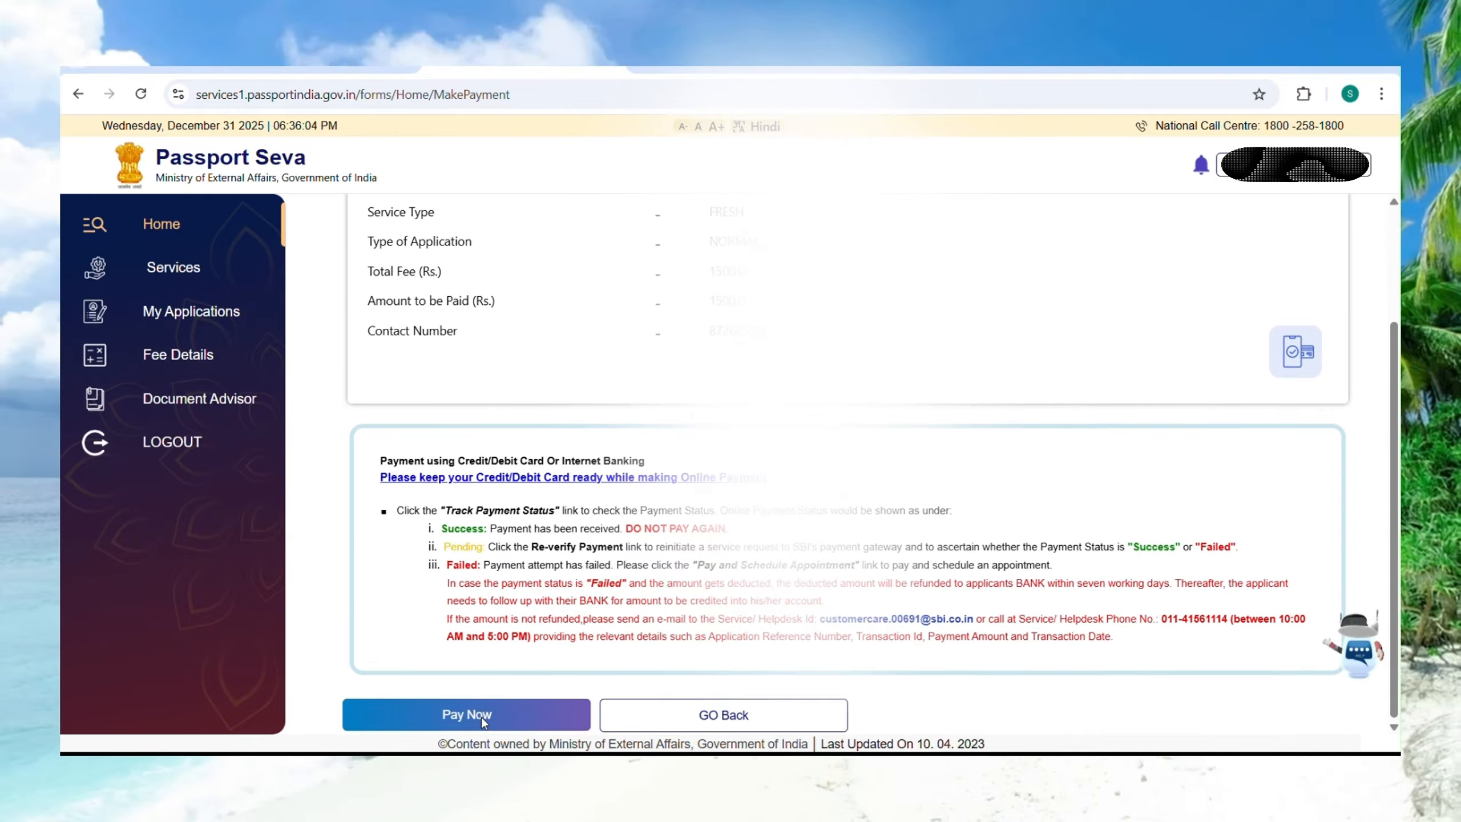
scroll(519, 492, "up", 3)
scroll(1054, 541, "down", 3)
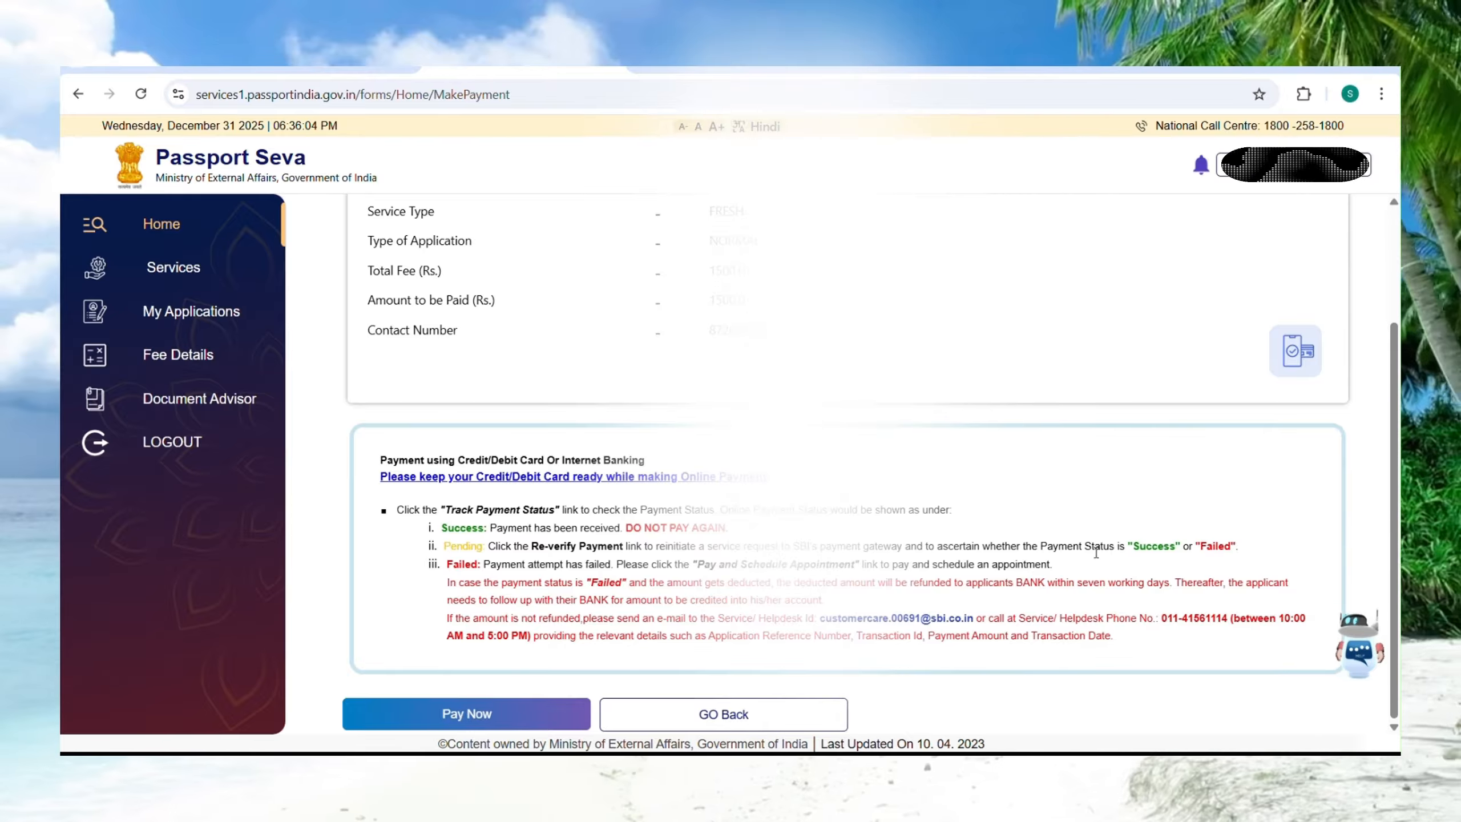
left_click(460, 719)
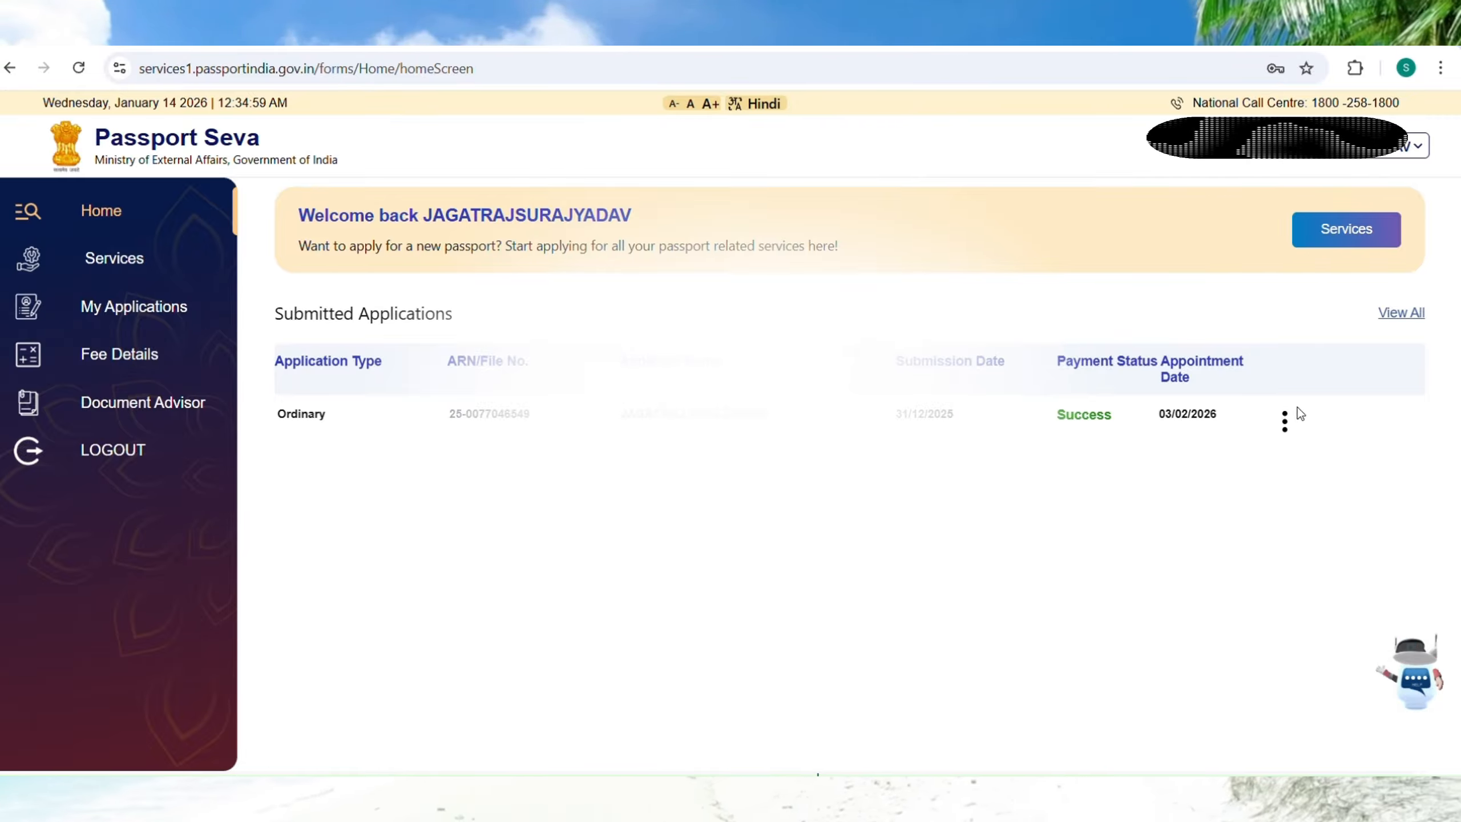
View the submitted Ordinary application's details to check its payment status, appointment date and available actions.
left_click(1287, 425)
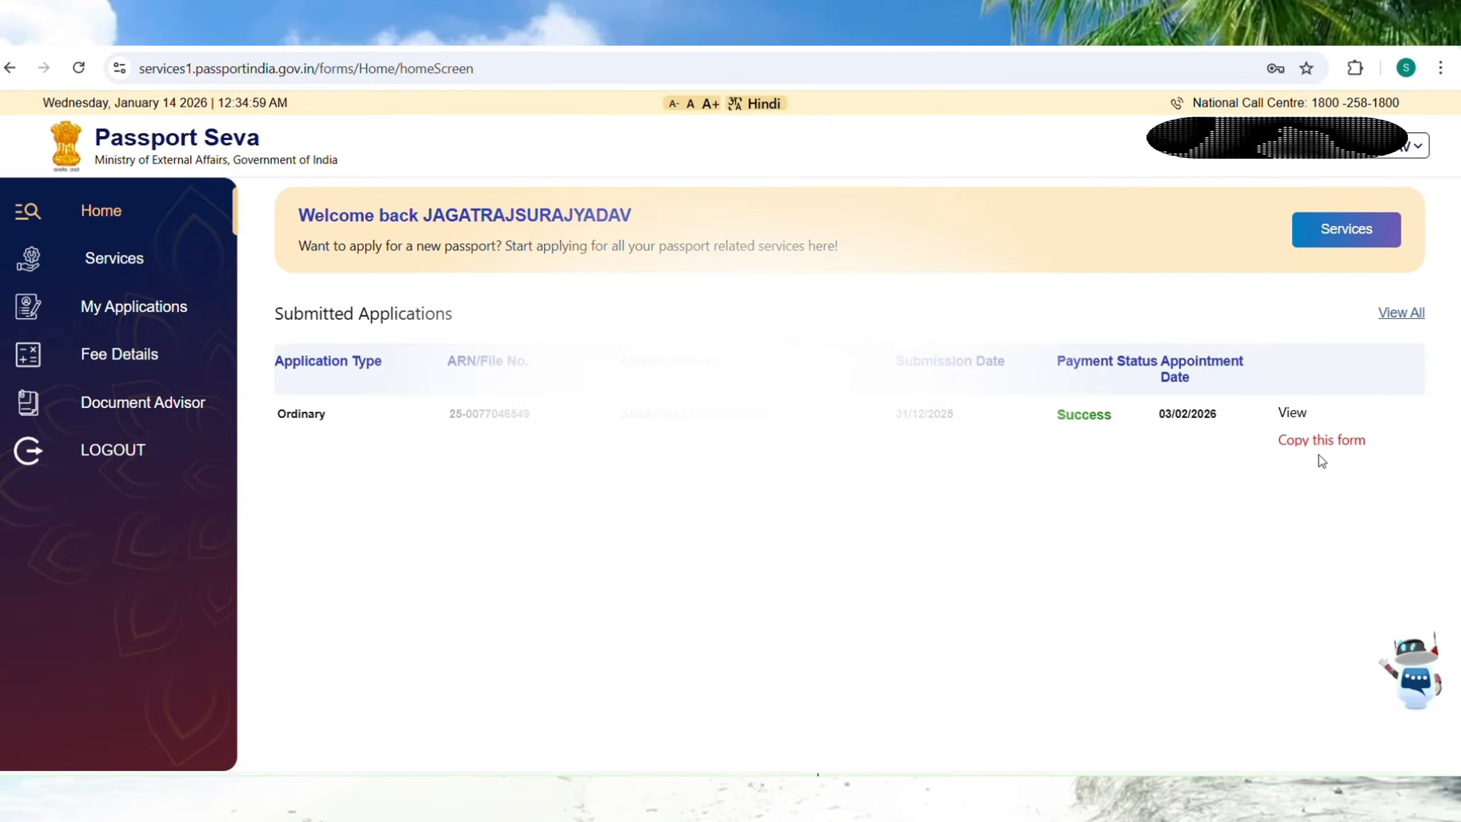
left_click(1290, 420)
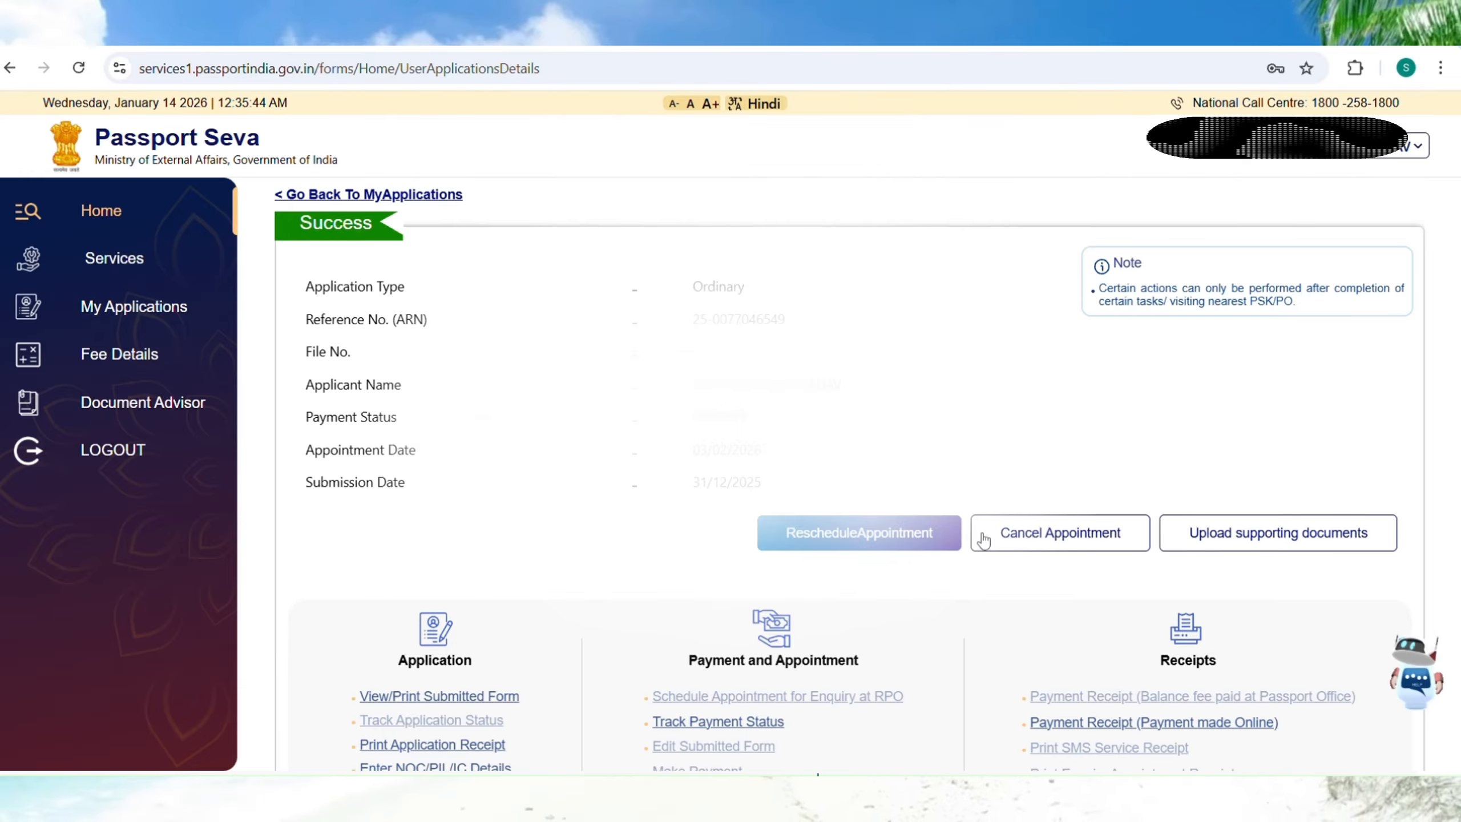
scroll(983, 541, "down", 2)
scroll(983, 541, "up", 2)
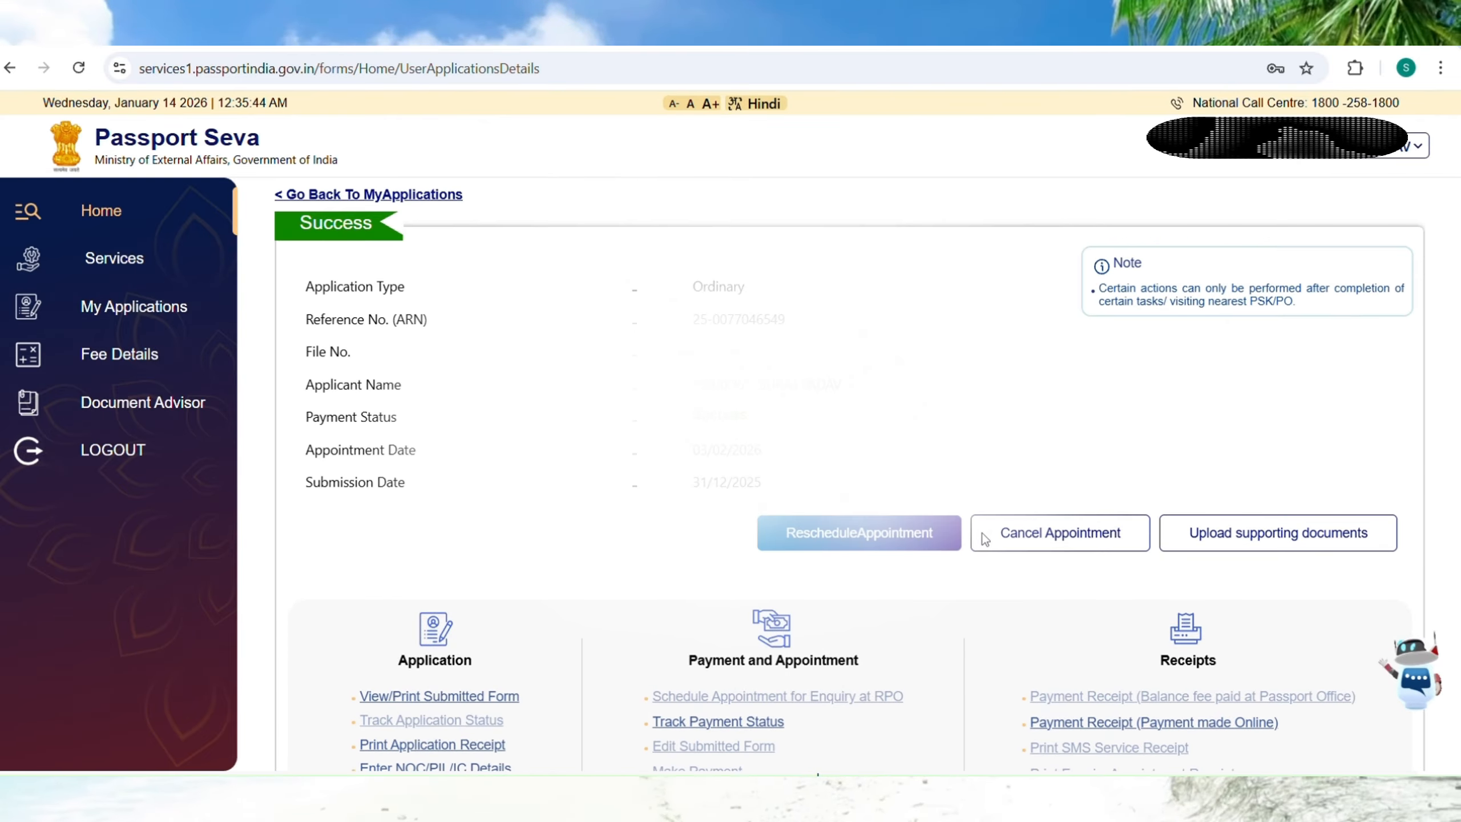